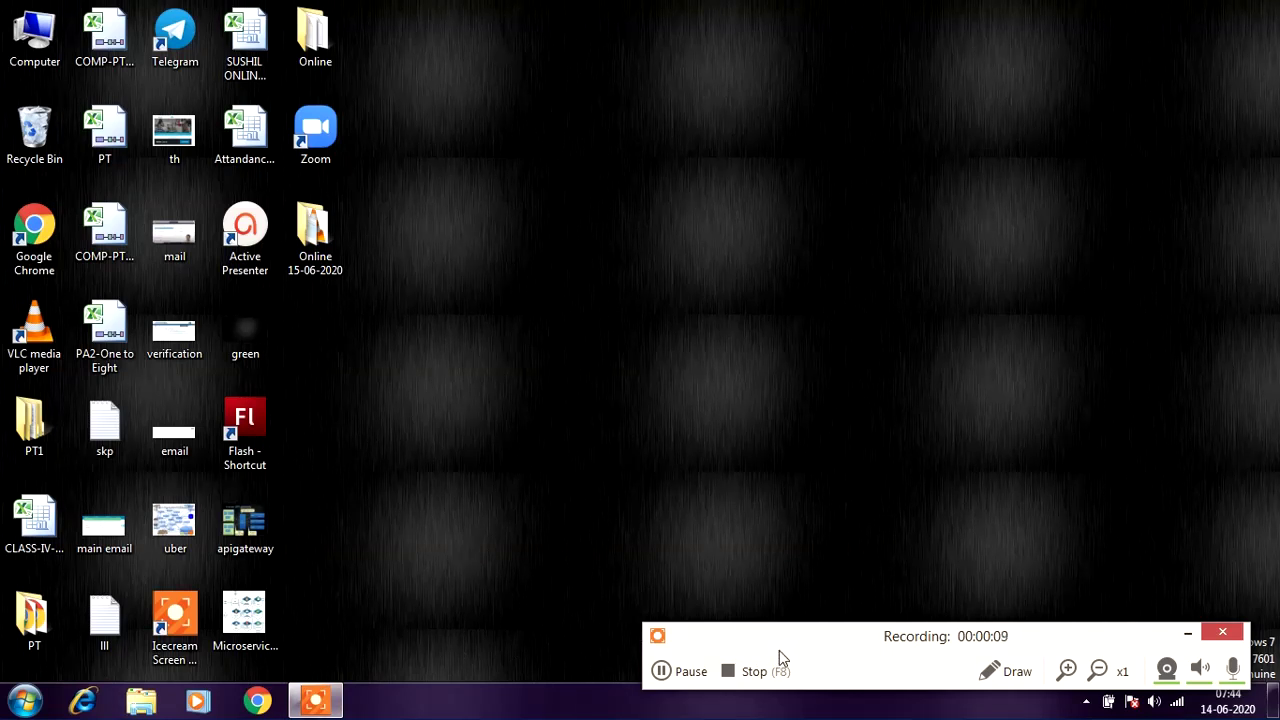
Open the MICR cheque image from the desktop folder Online 15-06-2020 and enlarge it to examine the codes.
double_click(335, 251)
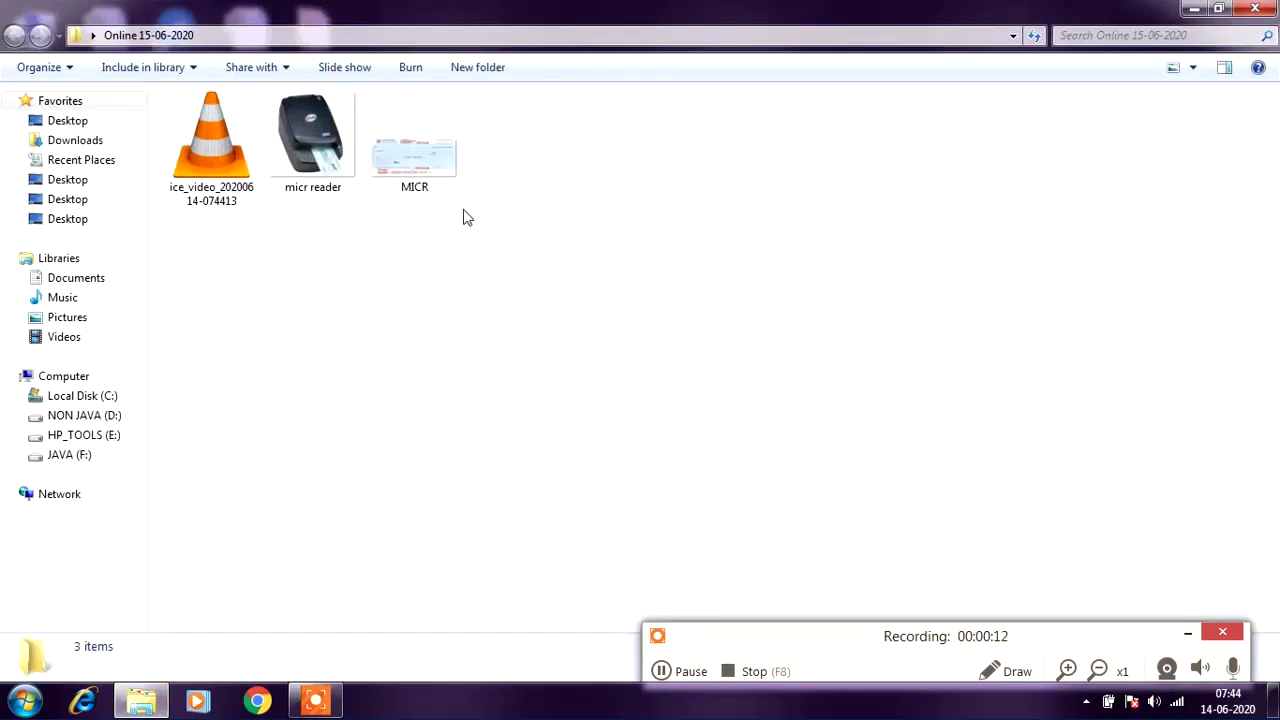
mouse_move(447, 200)
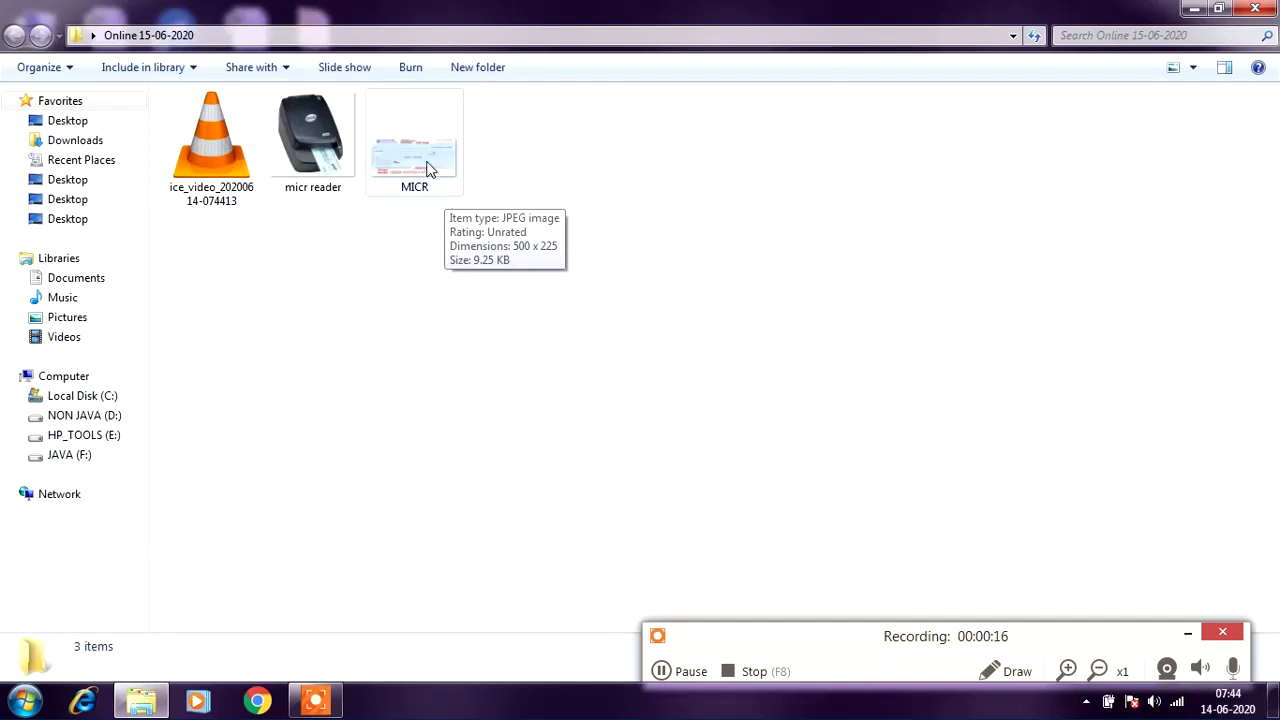
left_click(428, 168)
double_click(428, 168)
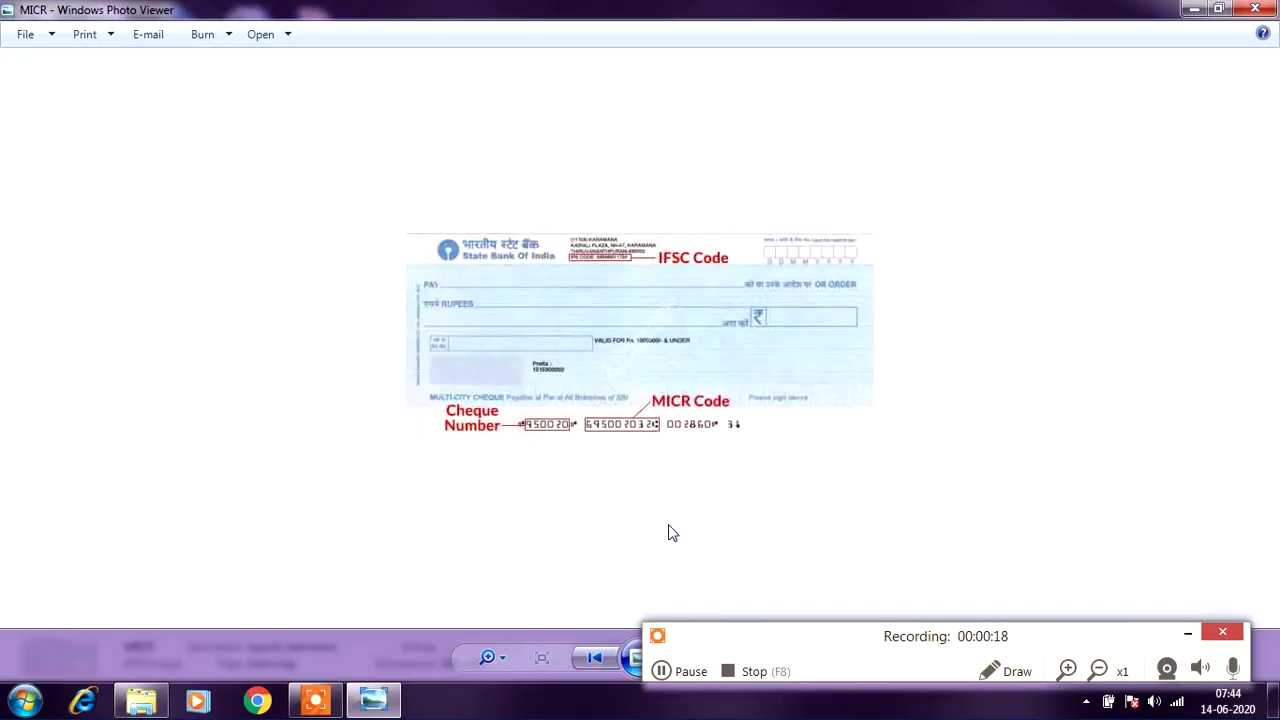
scroll(669, 531, "up", 1)
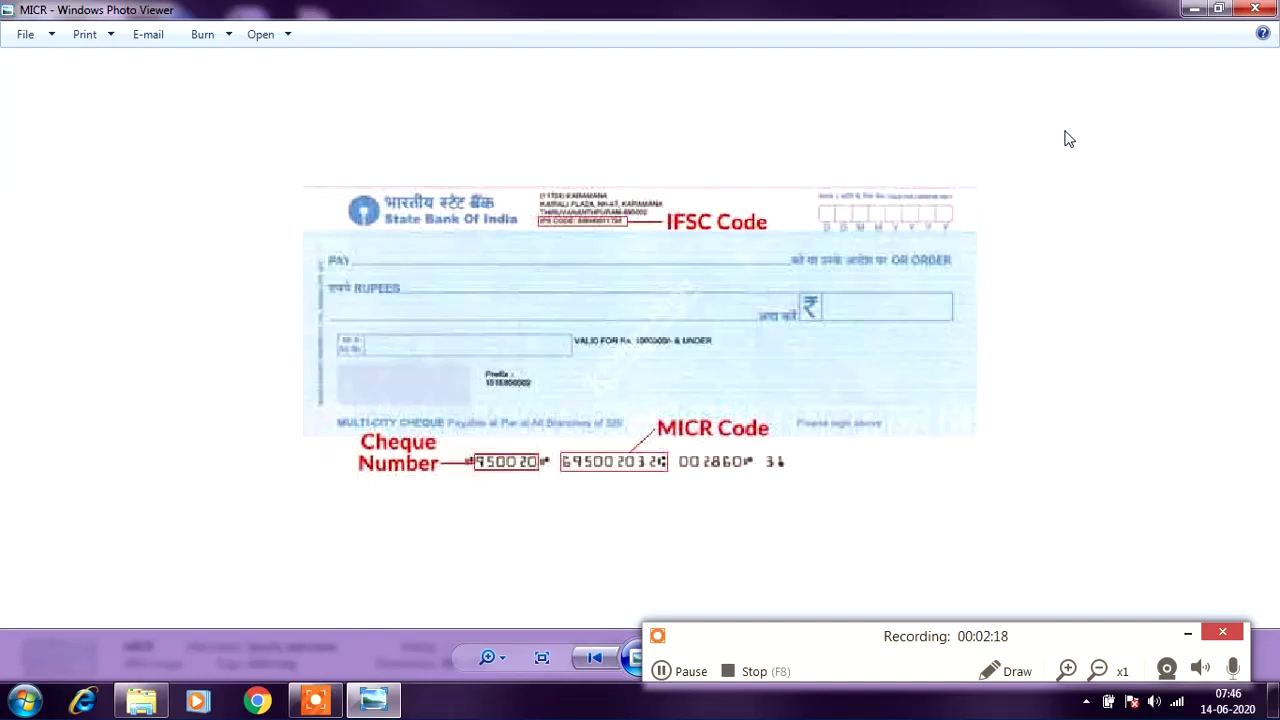
View the micr reader picture, compare it with the MICR cheque image, and close the picture and its folder.
left_click(1194, 9)
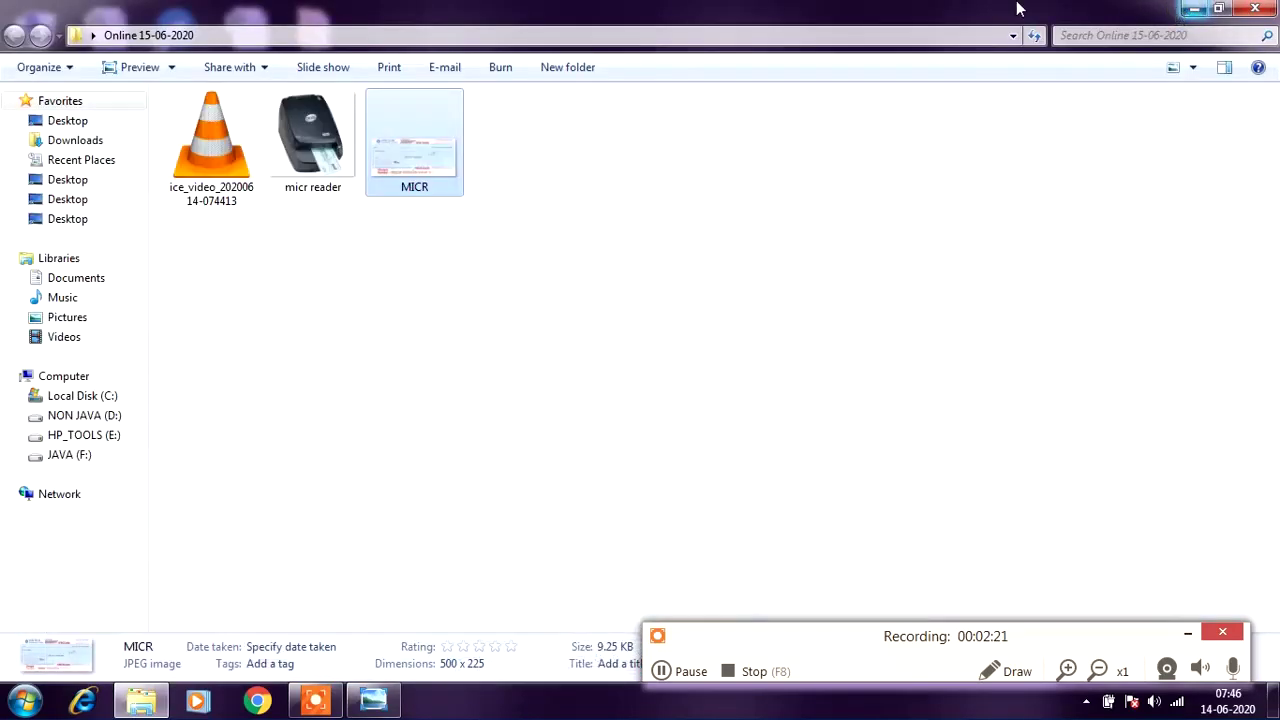
double_click(333, 150)
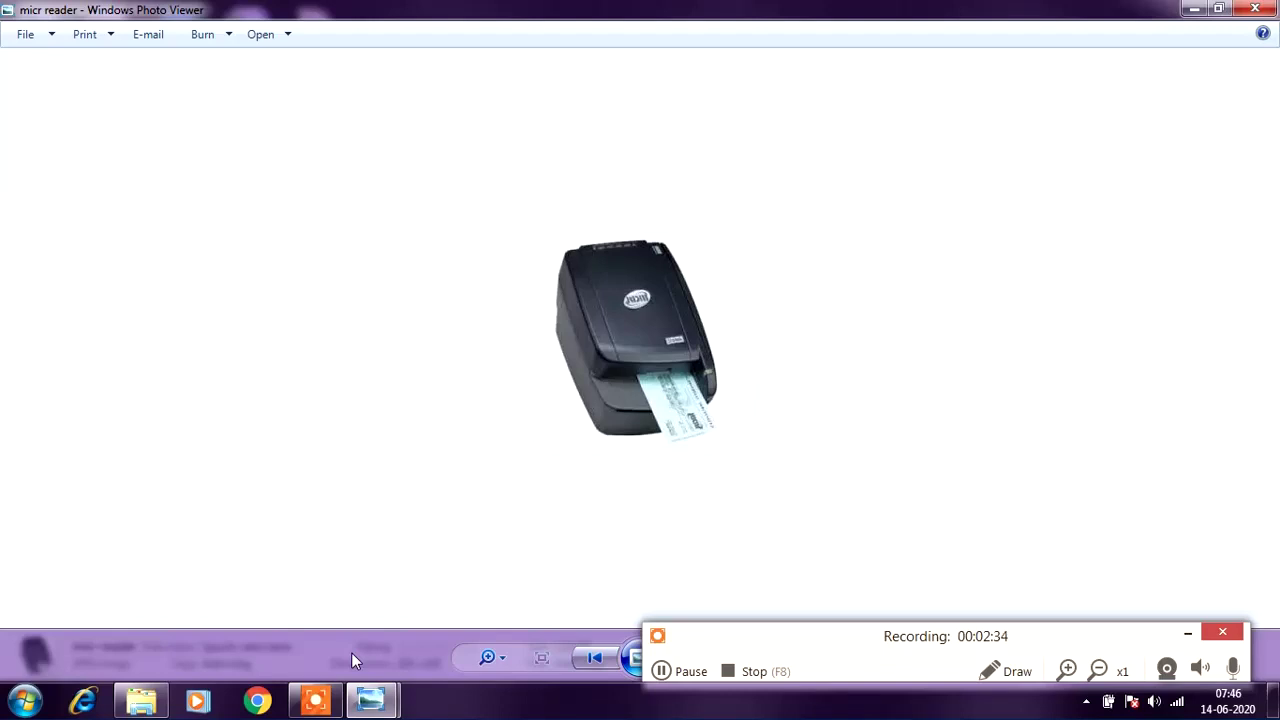
left_click(271, 604)
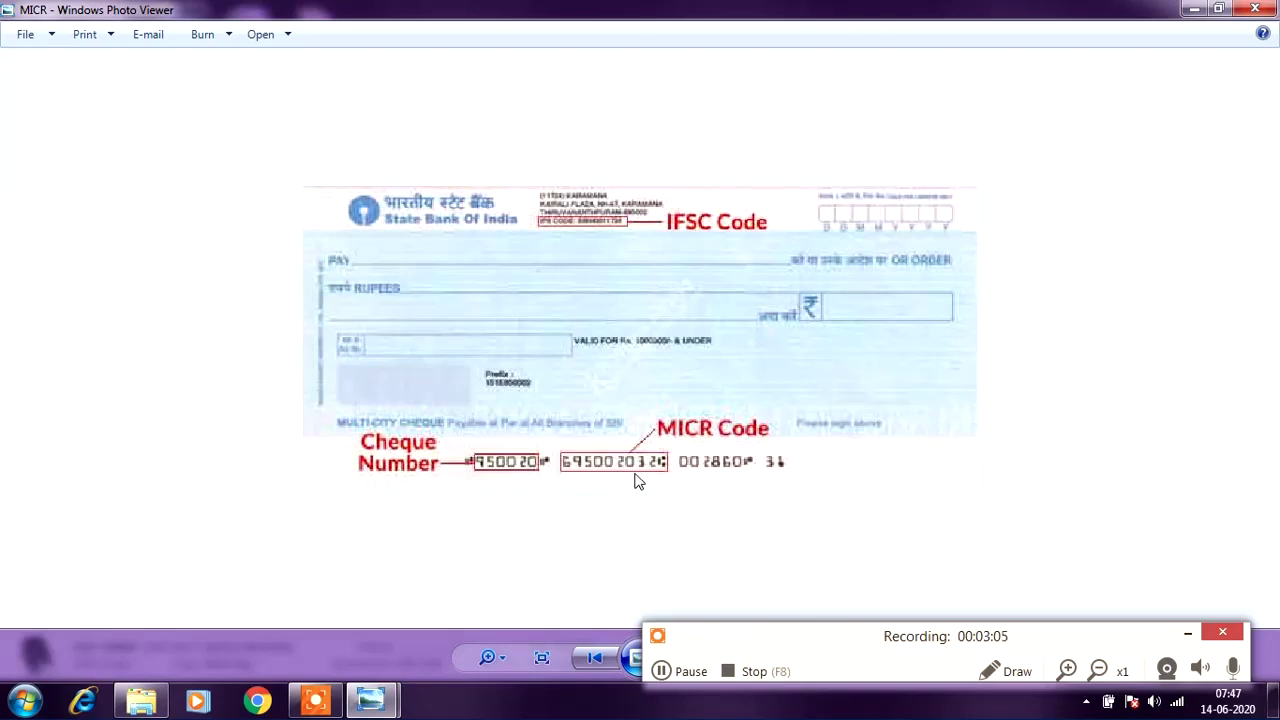
key("Right")
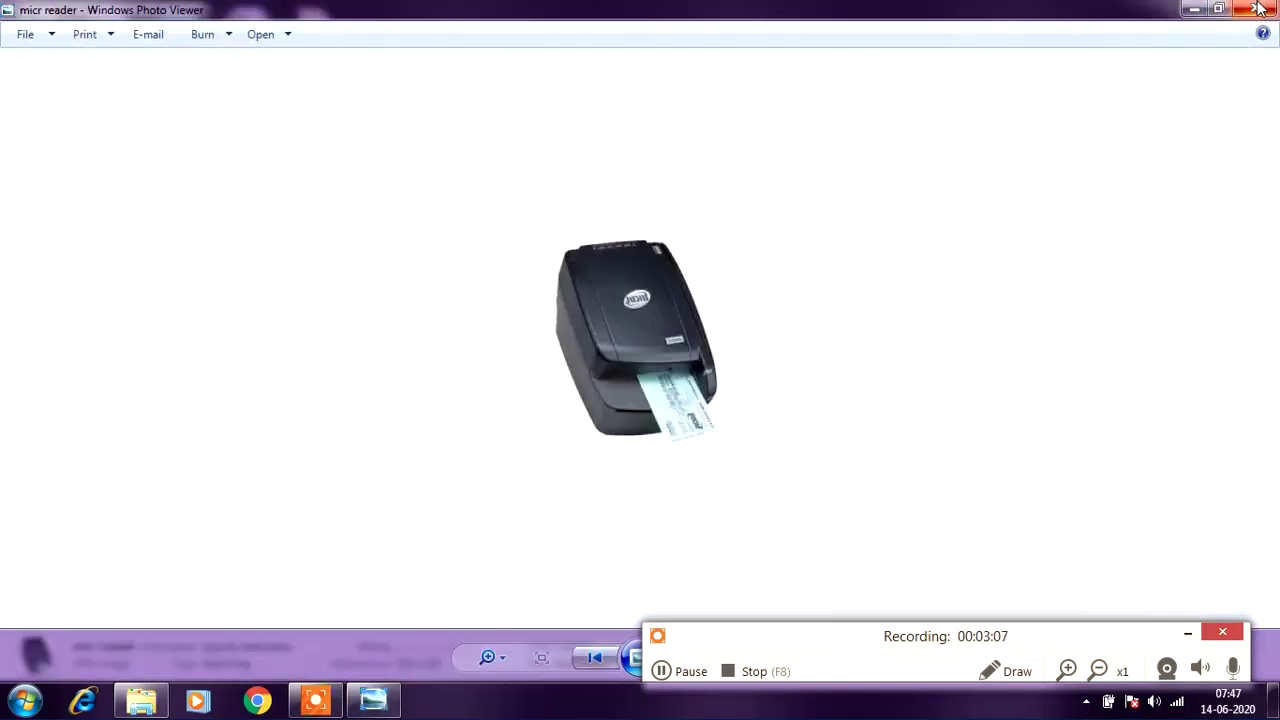
left_click(1258, 8)
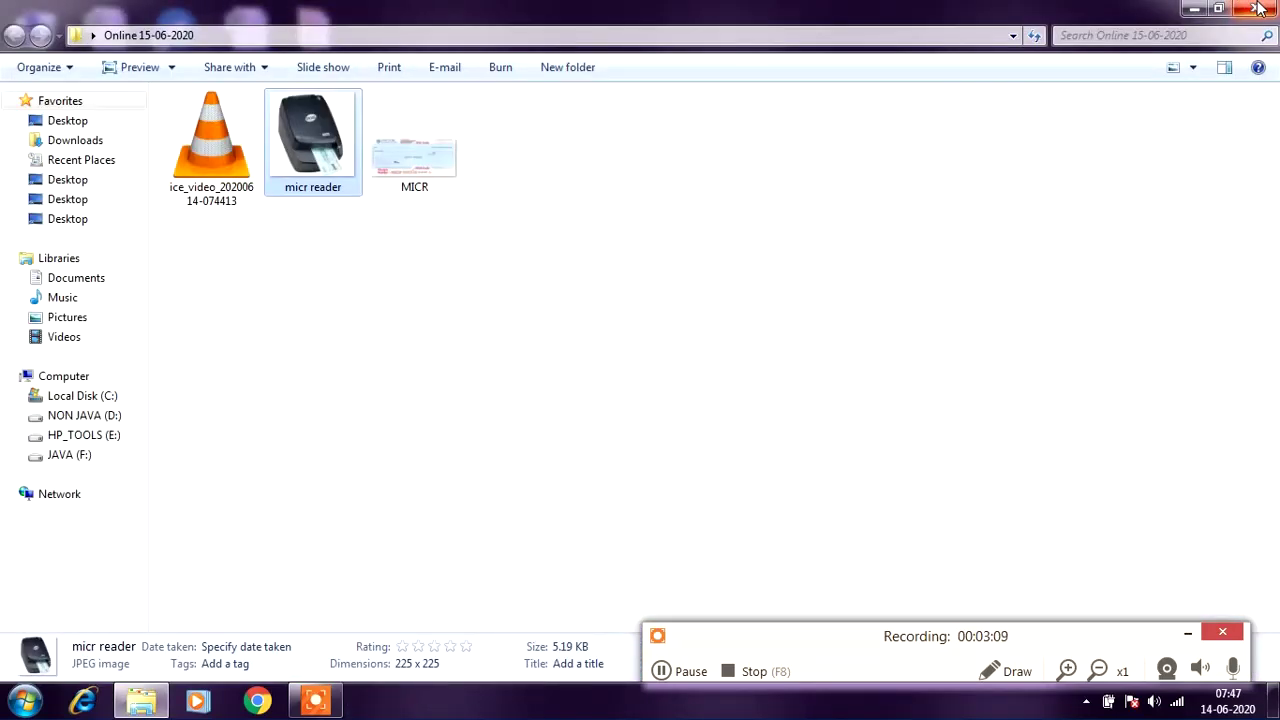
left_click(1258, 8)
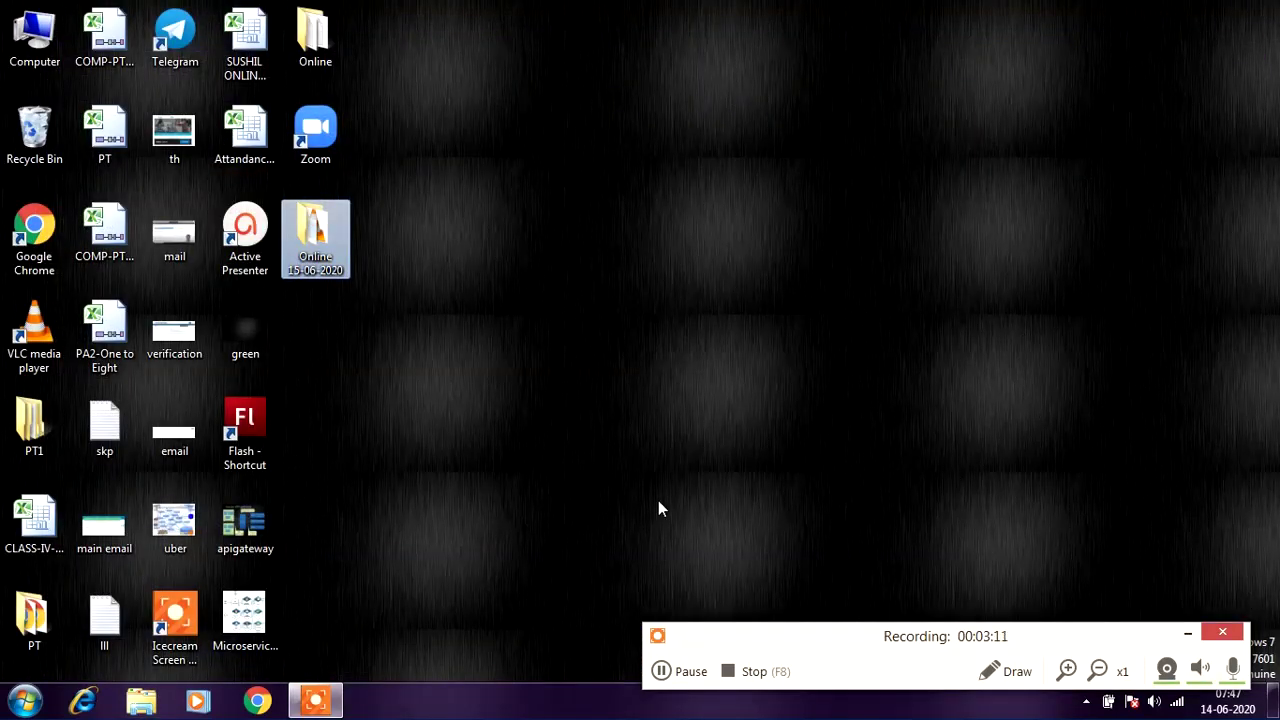
left_click(258, 702)
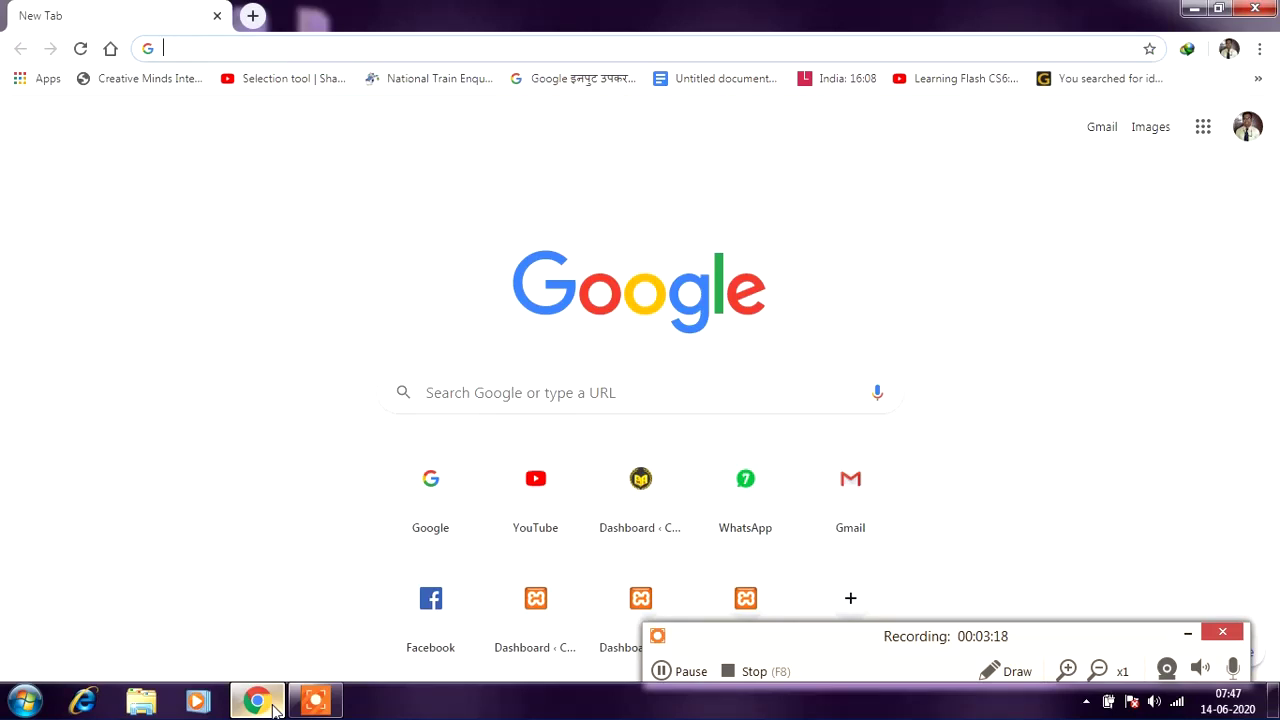
type("www")
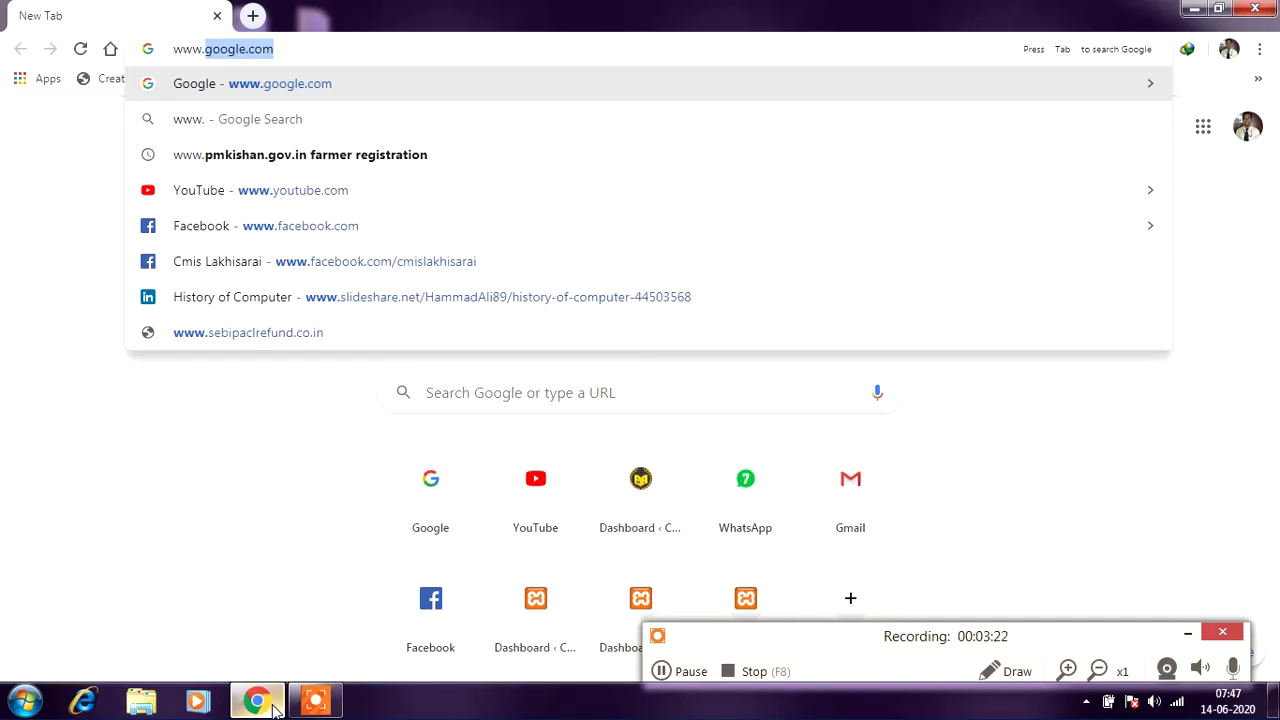
type(".b")
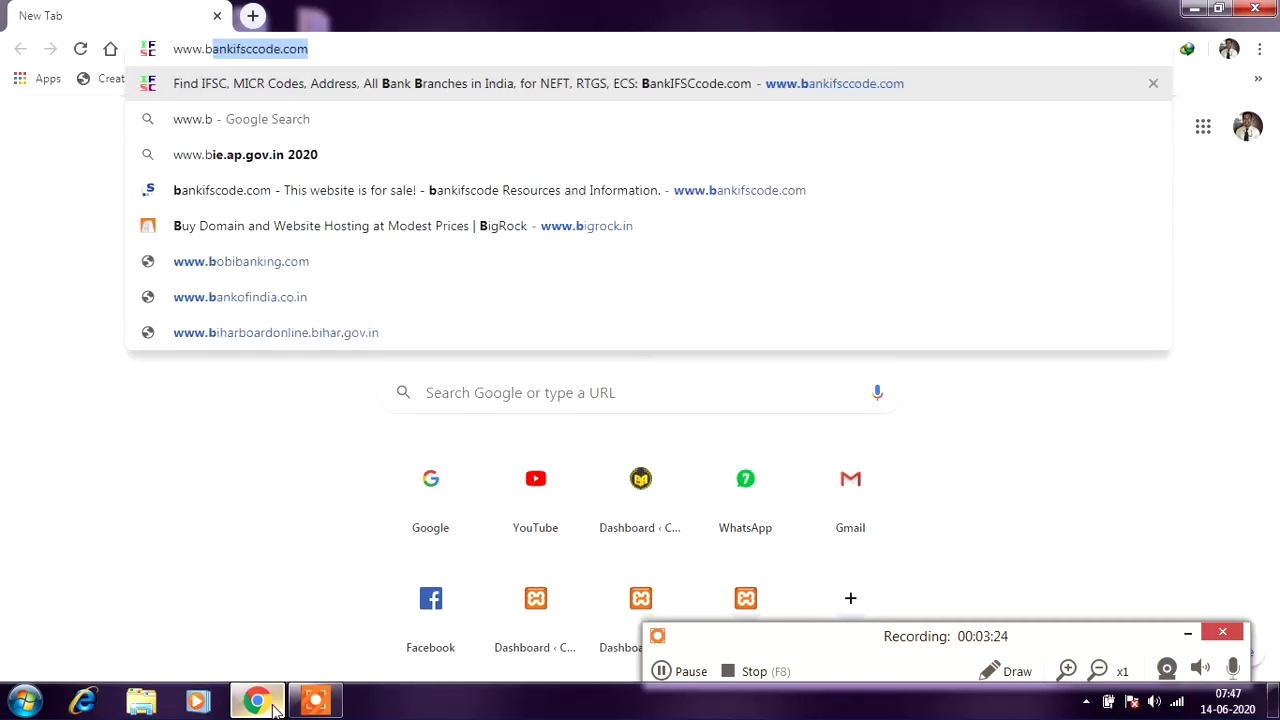
key("Return")
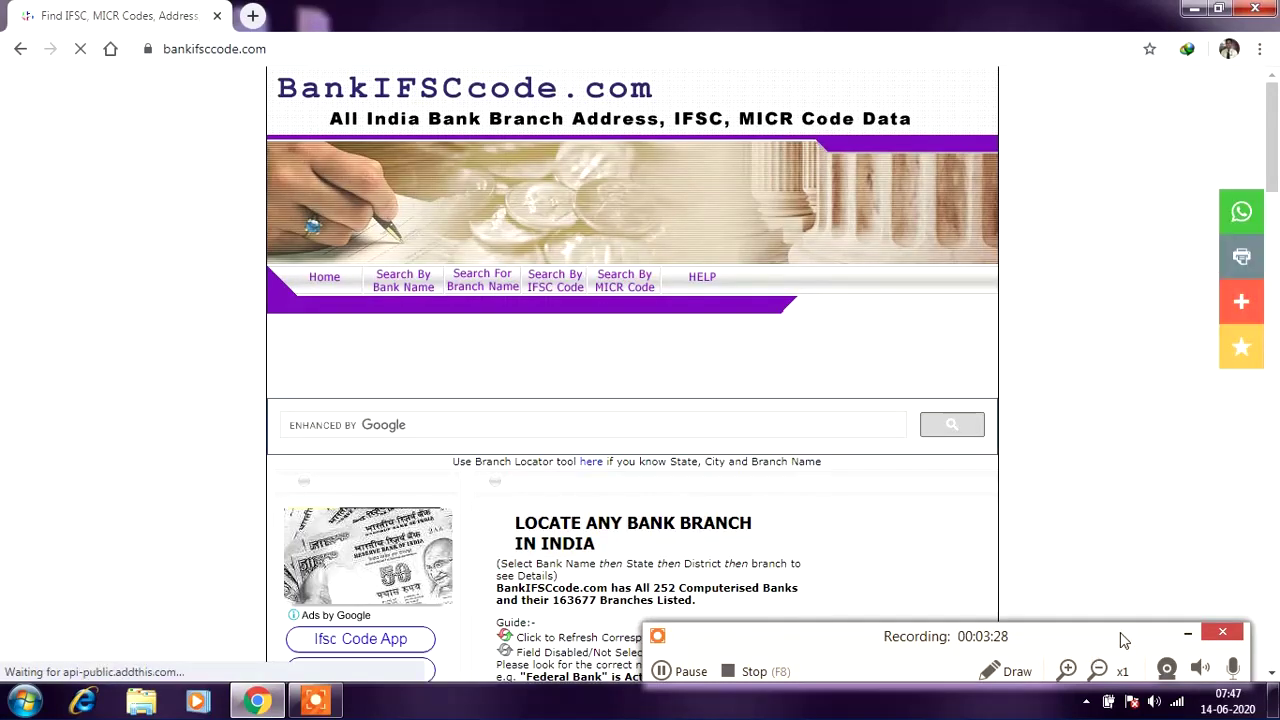
left_click(1190, 631)
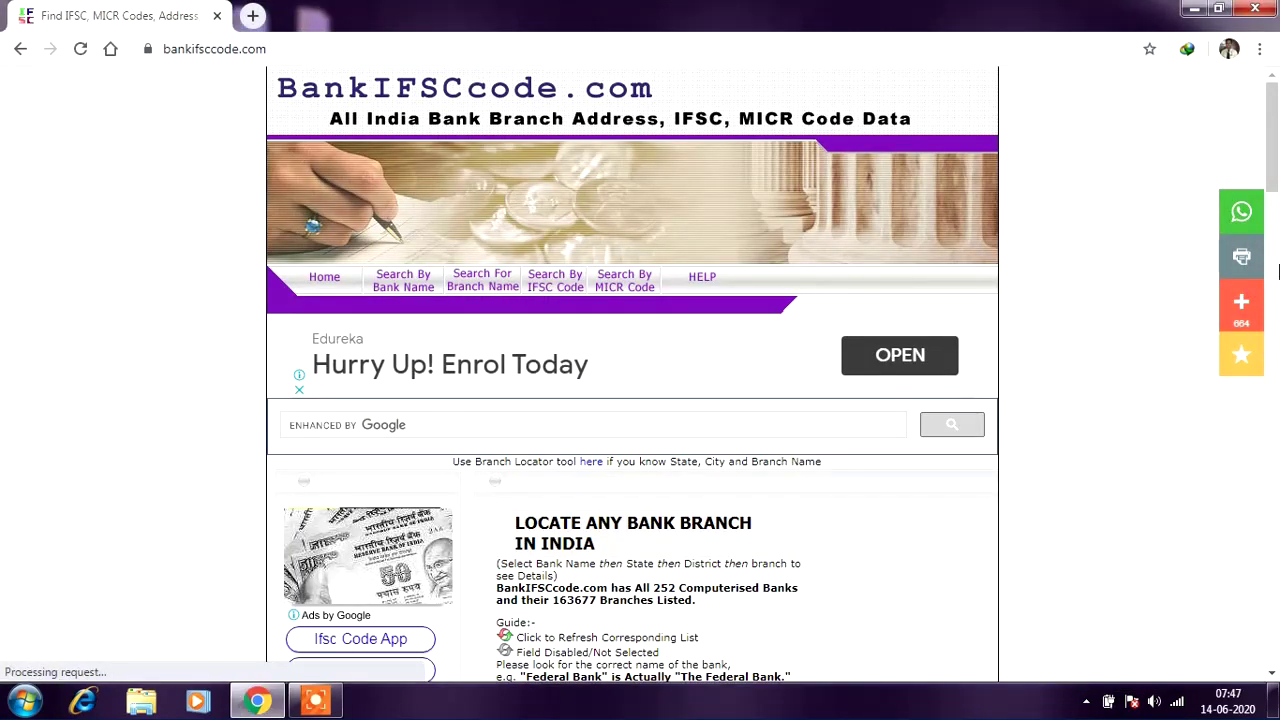
Choose STATE BANK OF INDIA as the bank name in the branch locator.
left_click(1274, 238)
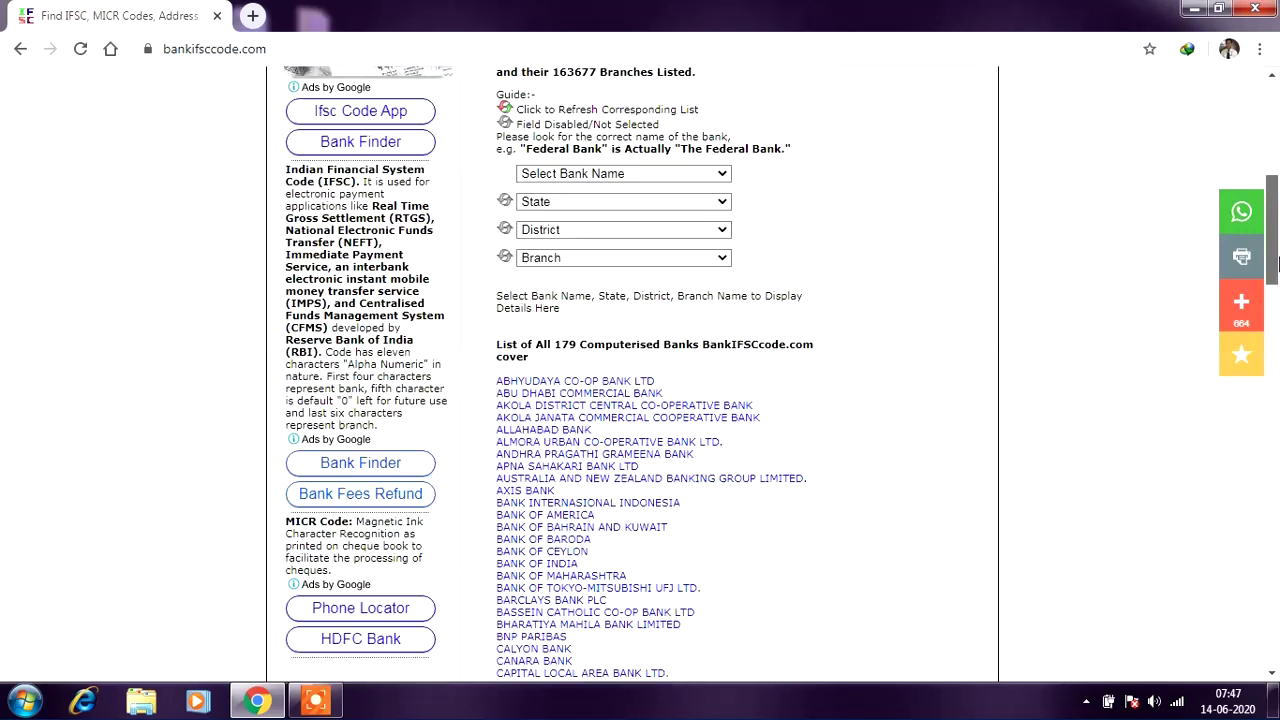
left_click(720, 177)
key("s")
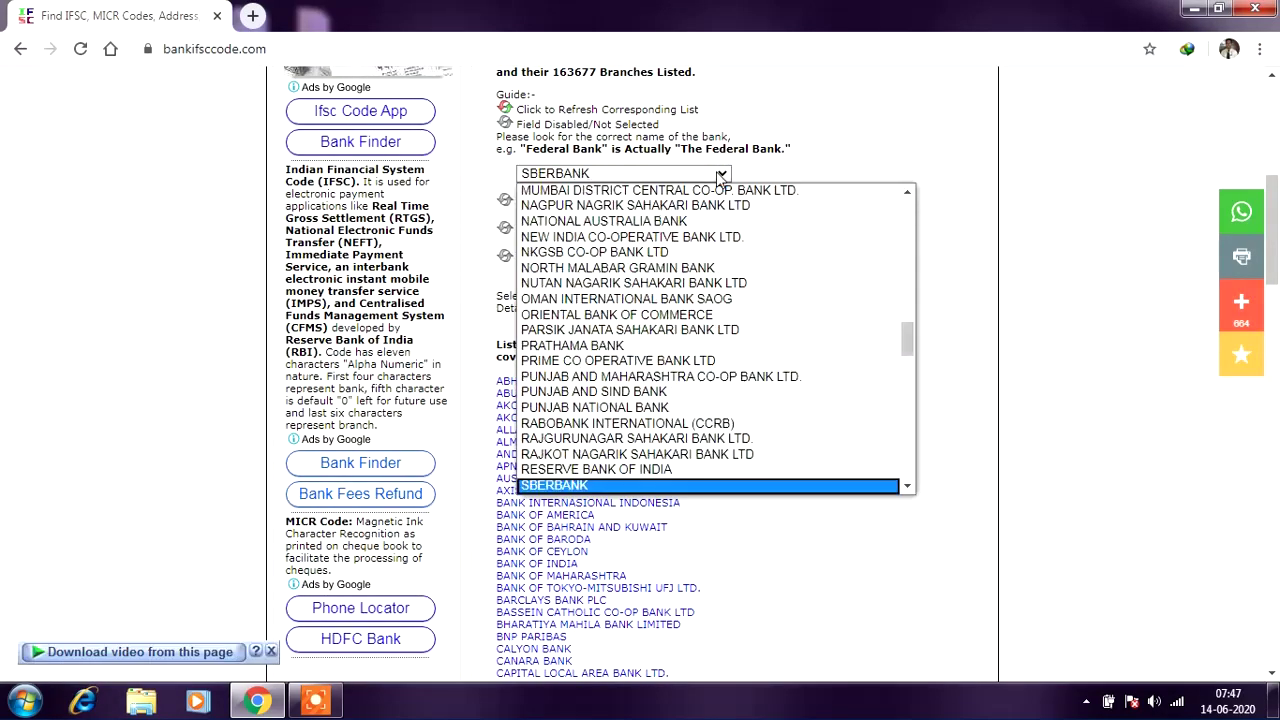
key("s")
key("s")
key("s")
key("s")
key("s")
key("s")
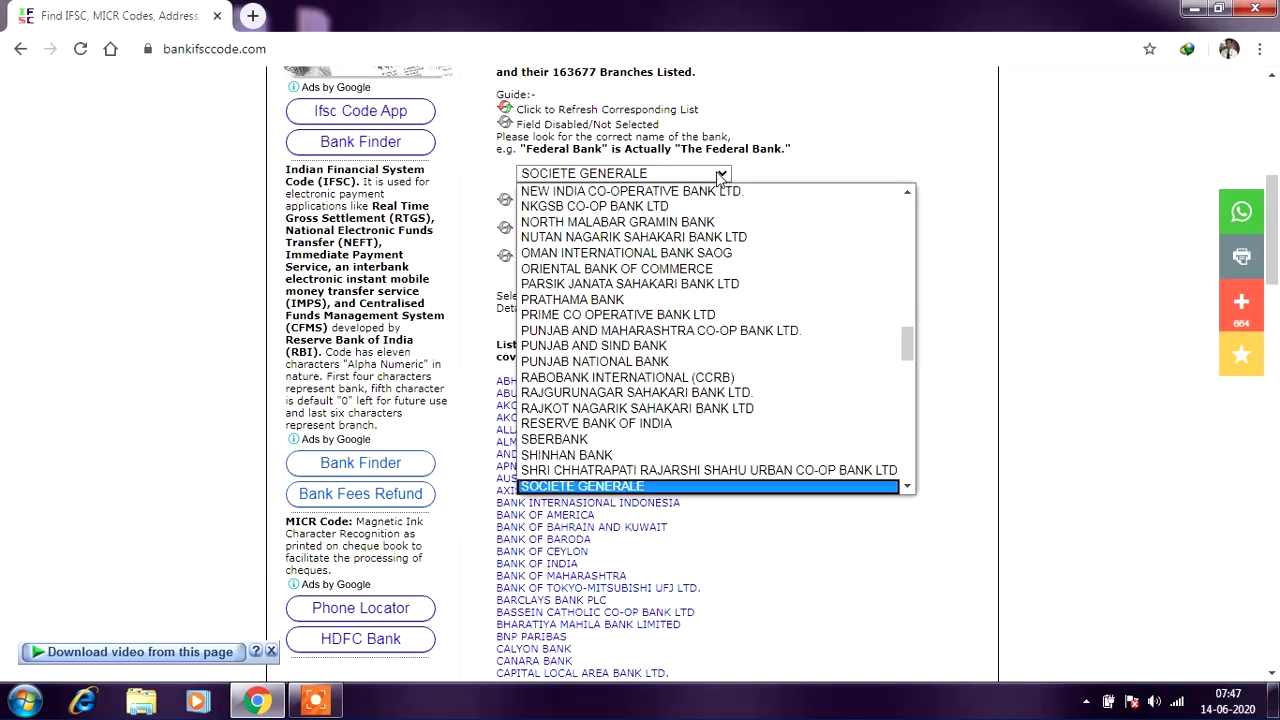
key("s")
key("s")
key("s")
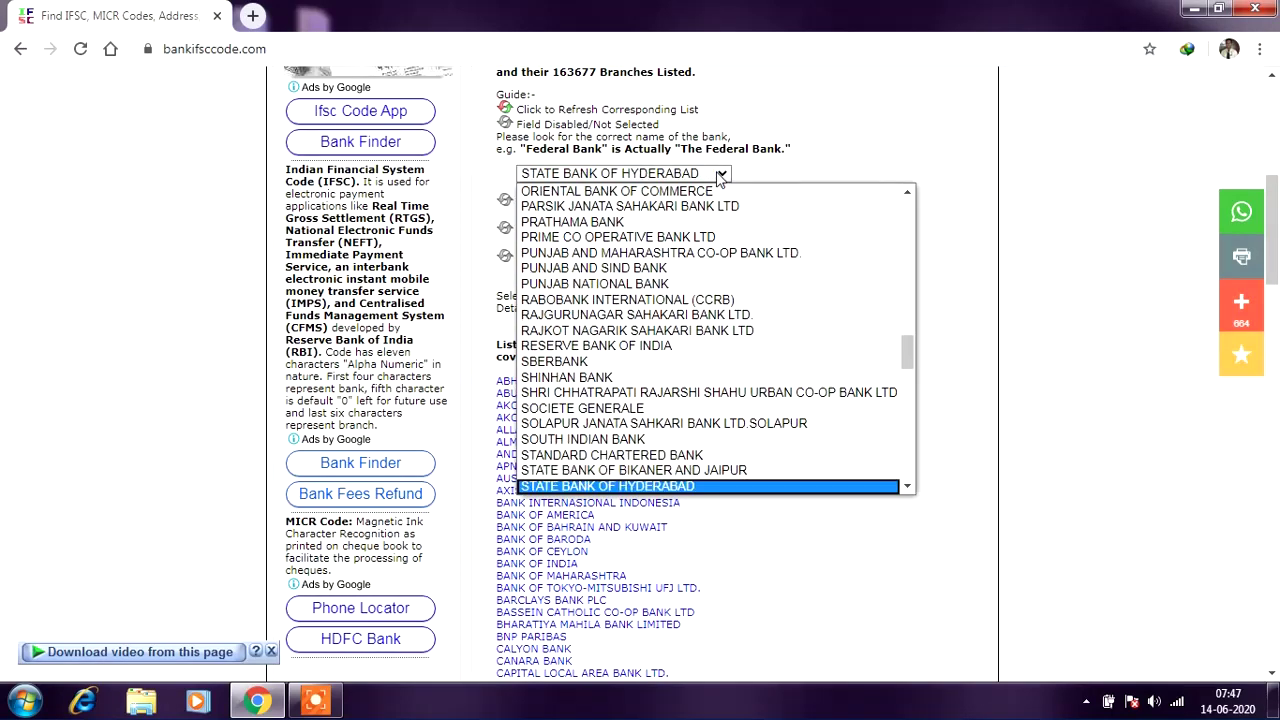
key("Return")
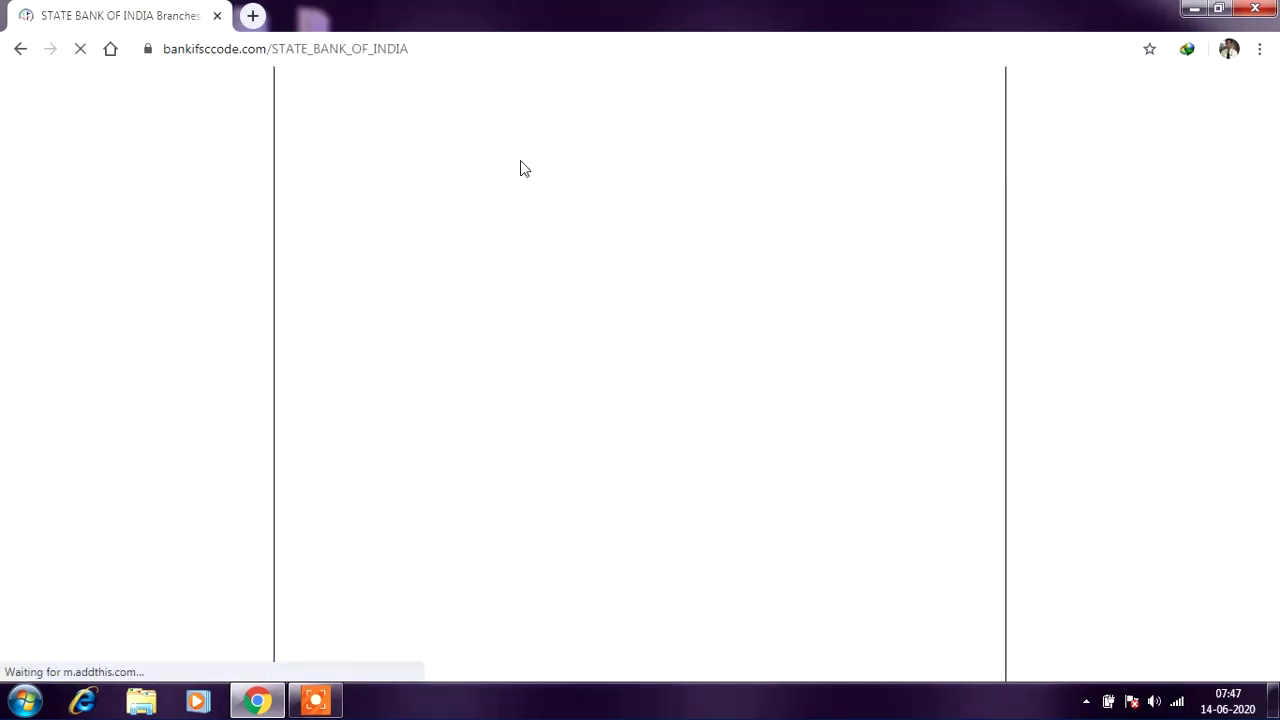
Choose BIHAR as the state for the State Bank of India branch search.
scroll(910, 467, "down", 4)
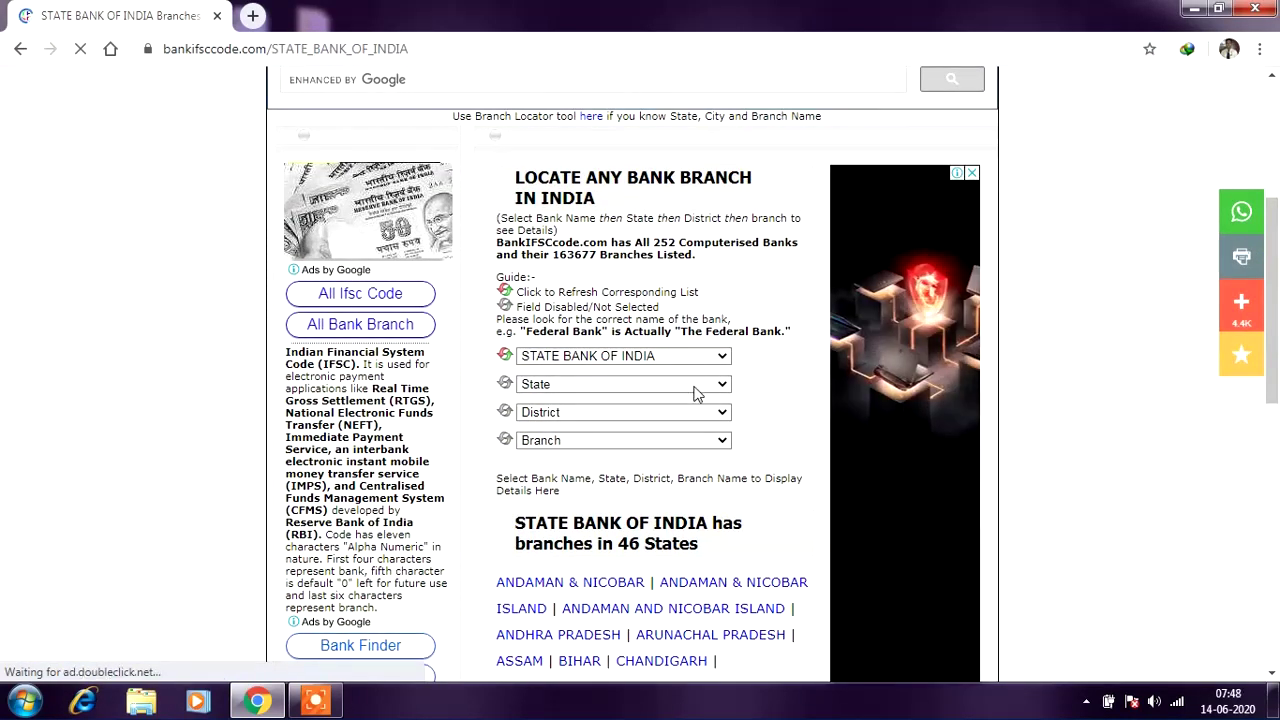
left_click(697, 384)
key("b")
key("Return")
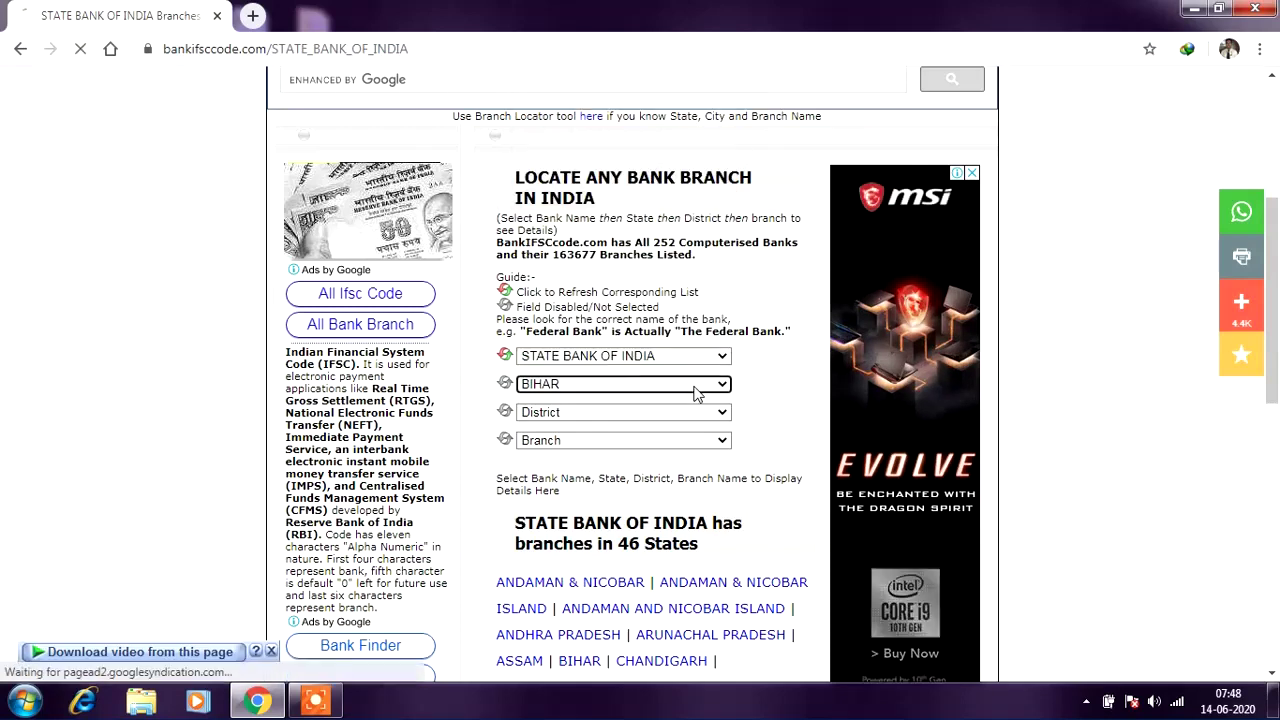
Choose LAKHISARAI as the district in the branch locator.
left_click_drag(1275, 224, 1276, 378)
scroll(730, 204, "up", 1)
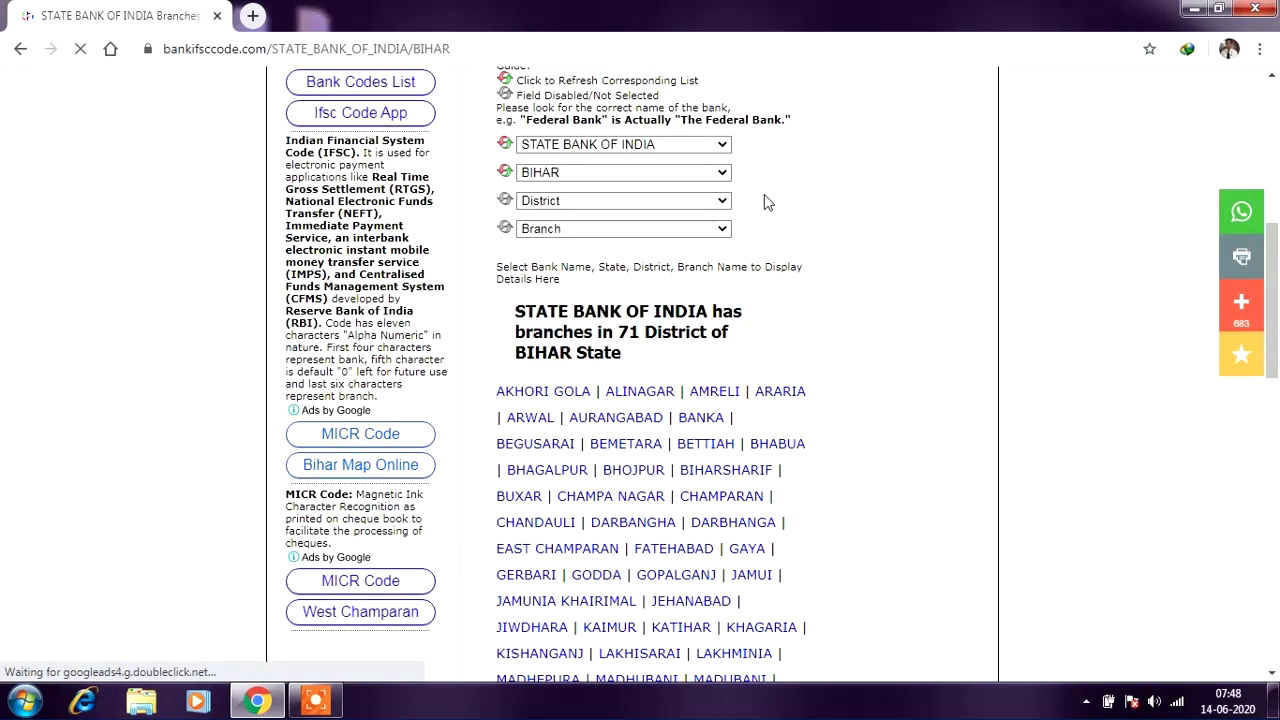
left_click(730, 204)
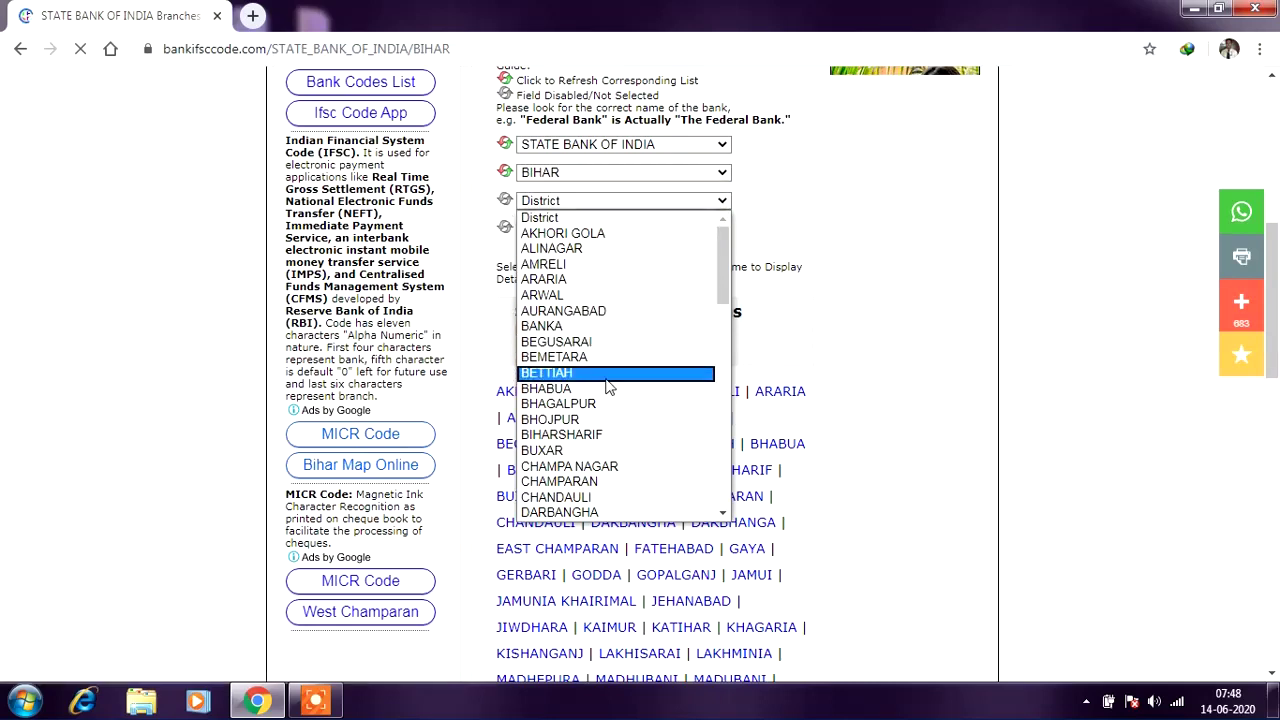
key("l")
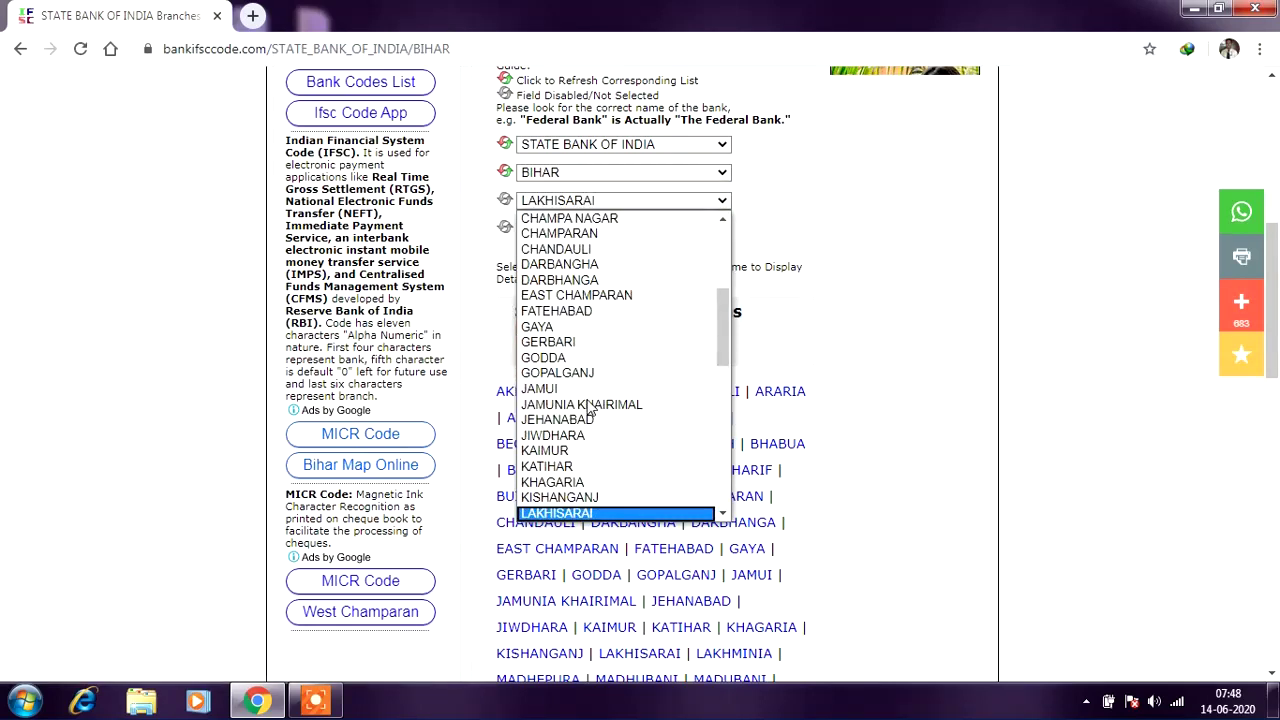
key("Return")
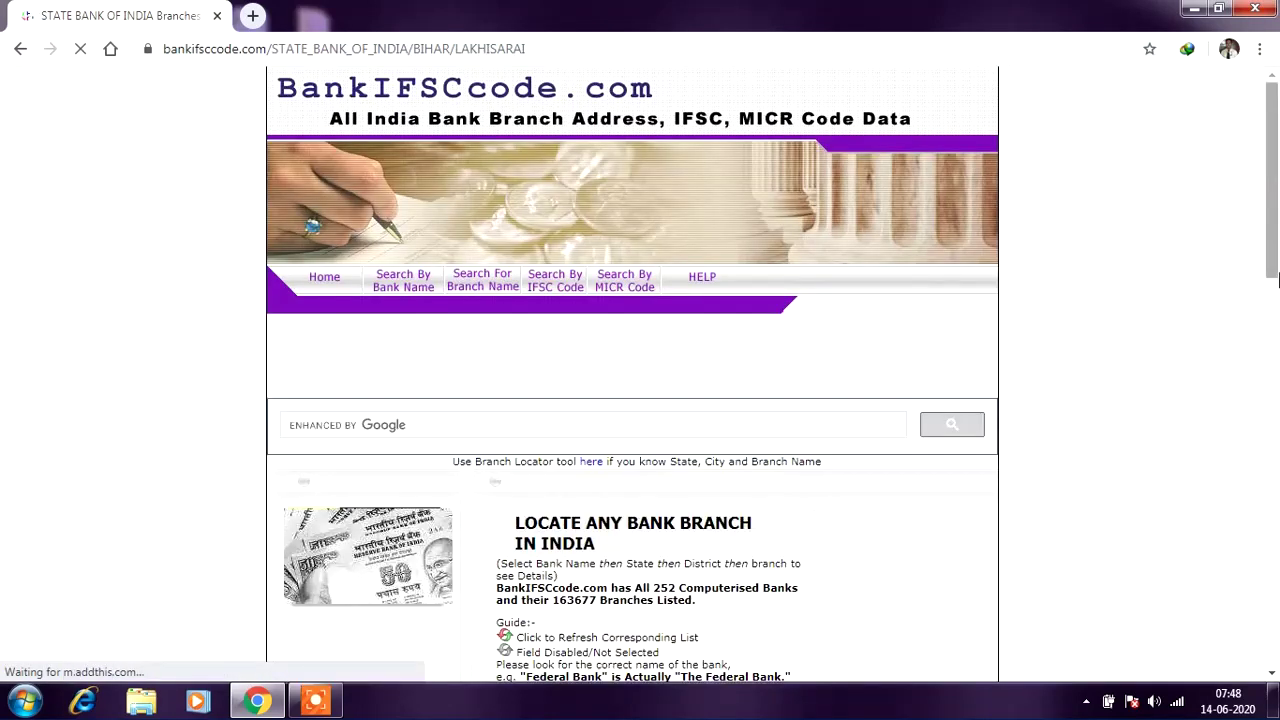
Choose the BARAHIYA branch to load its bank details.
scroll(1278, 432, "down", 4)
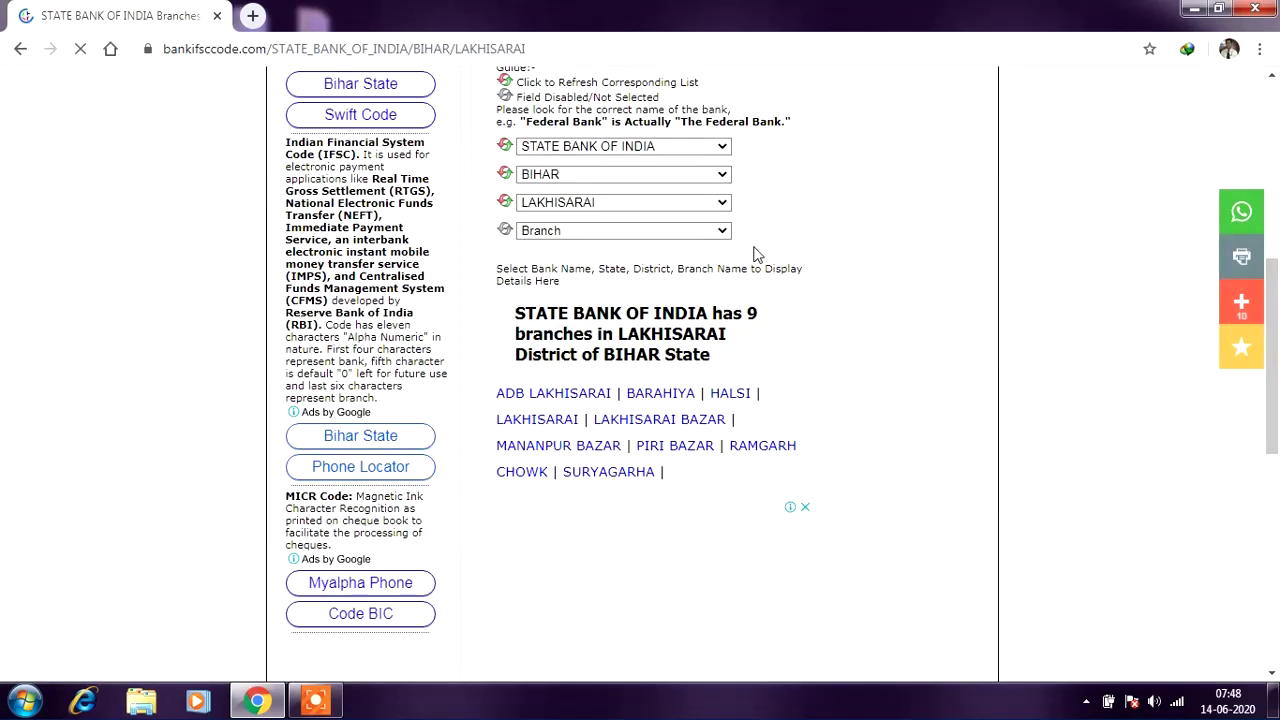
left_click(727, 231)
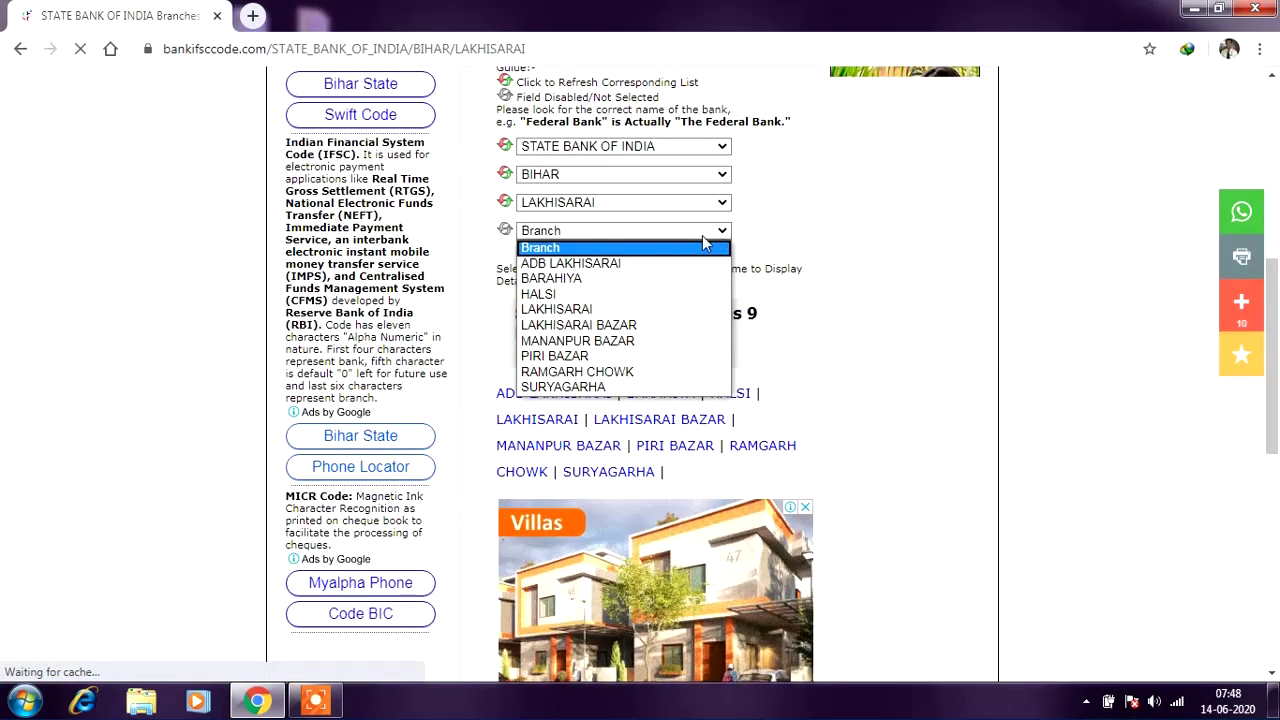
left_click(681, 283)
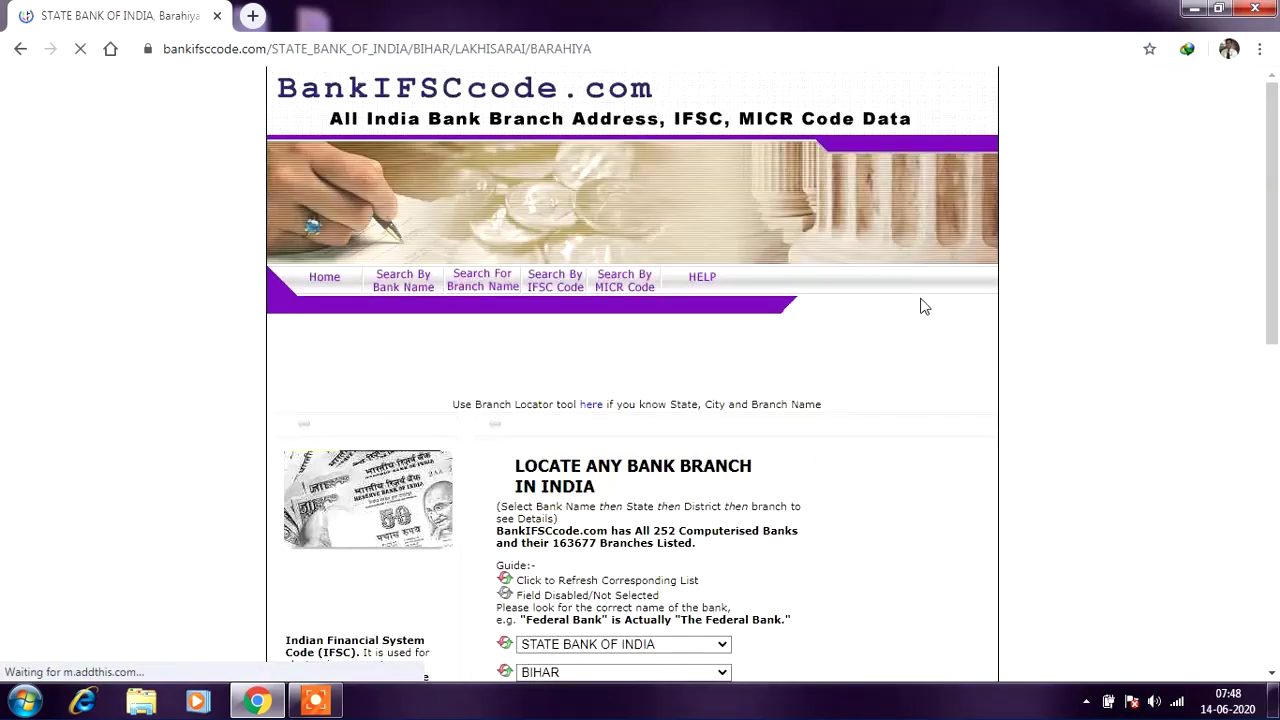
Review the Barahiya branch details, highlighting the bank name and the first part of the address.
left_click_drag(1274, 95, 1276, 262)
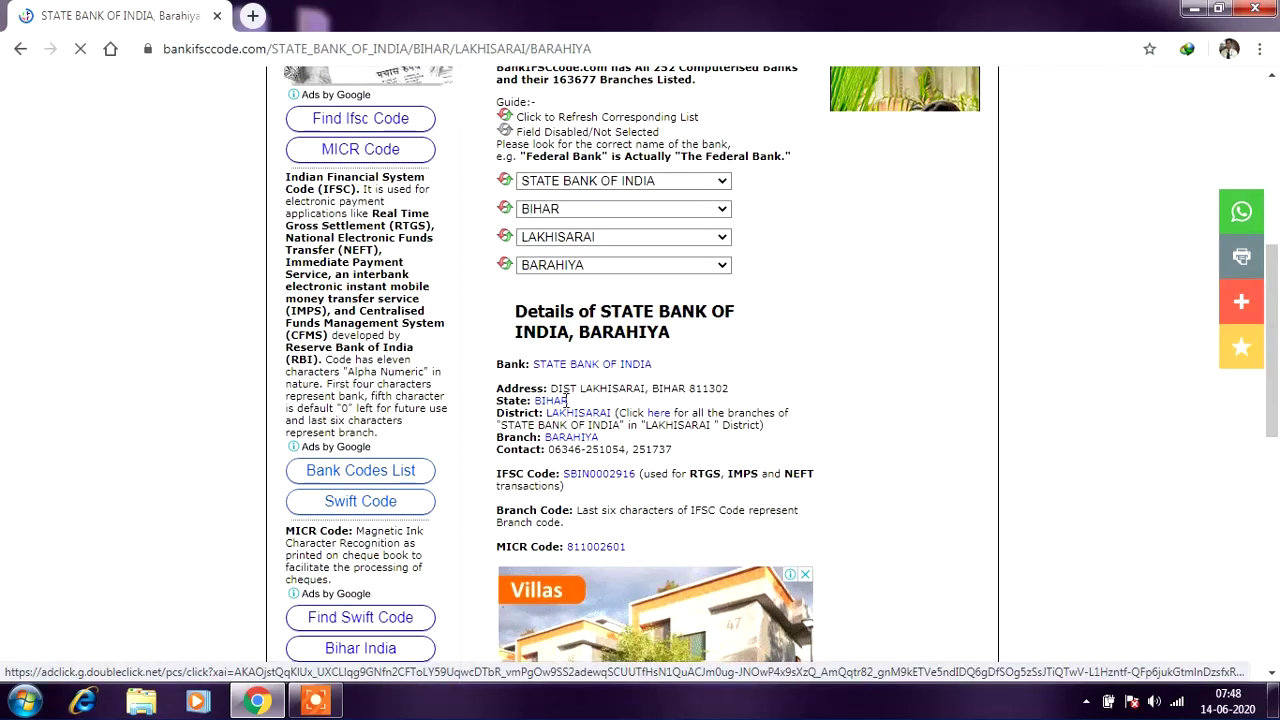
left_click_drag(497, 364, 654, 366)
left_click_drag(496, 388, 647, 390)
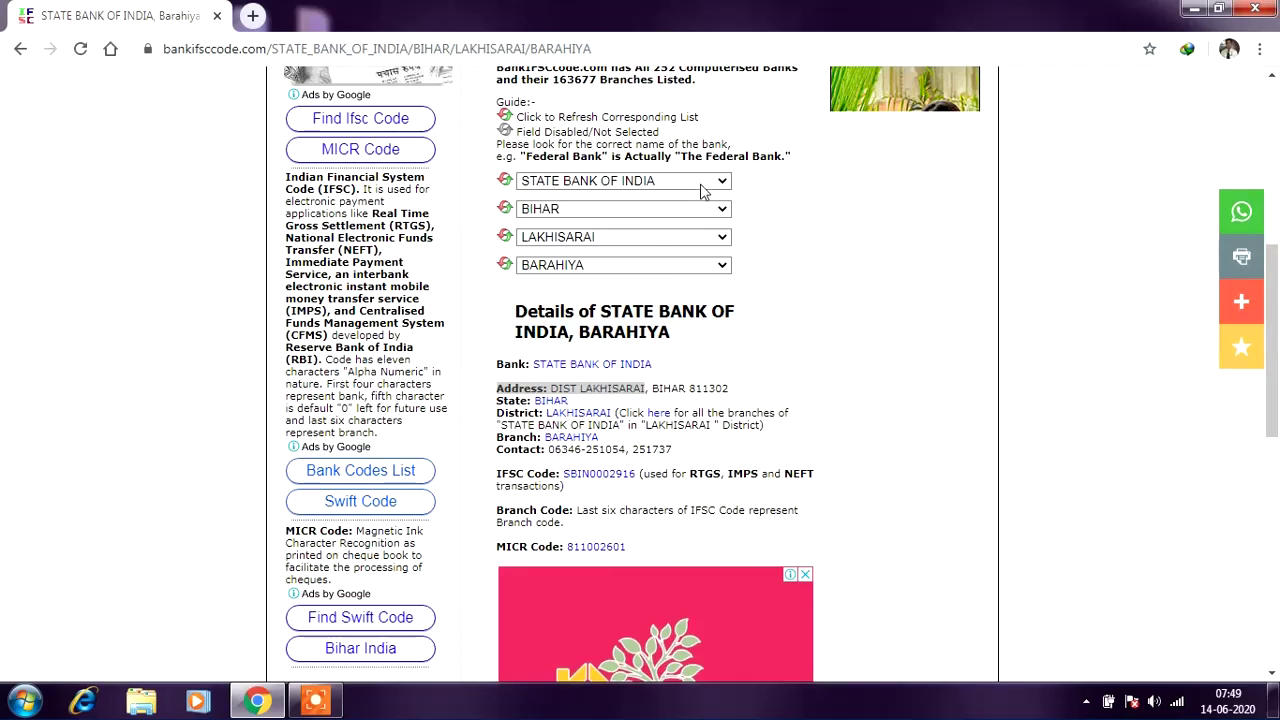
Refresh the district list for State Bank of India in BIHAR to allow choosing another district.
left_click(722, 240)
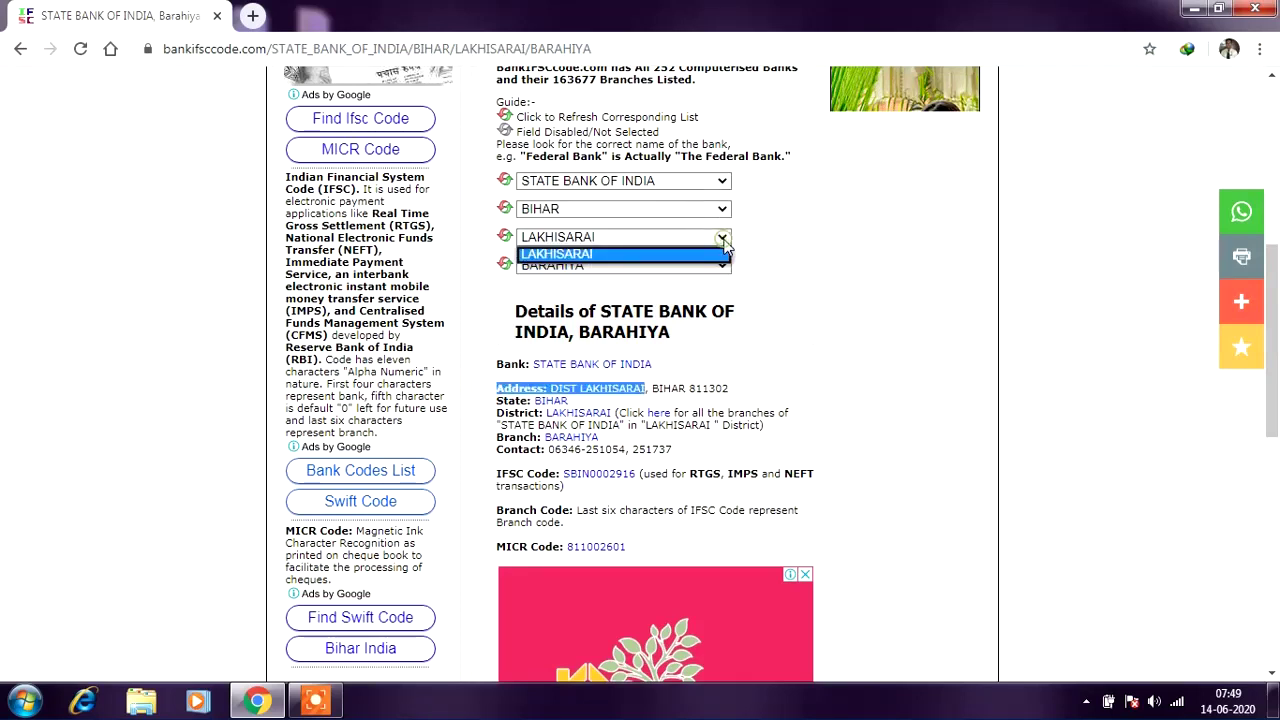
left_click(505, 236)
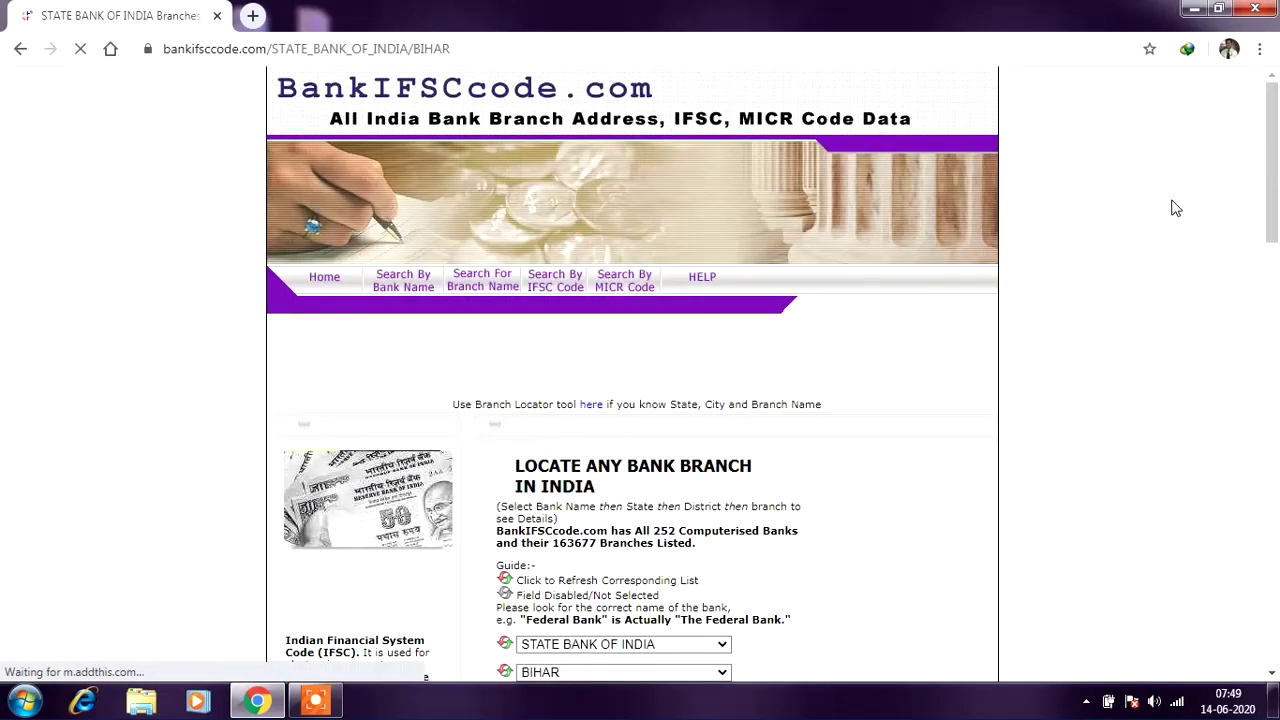
scroll(940, 228, "down", 4)
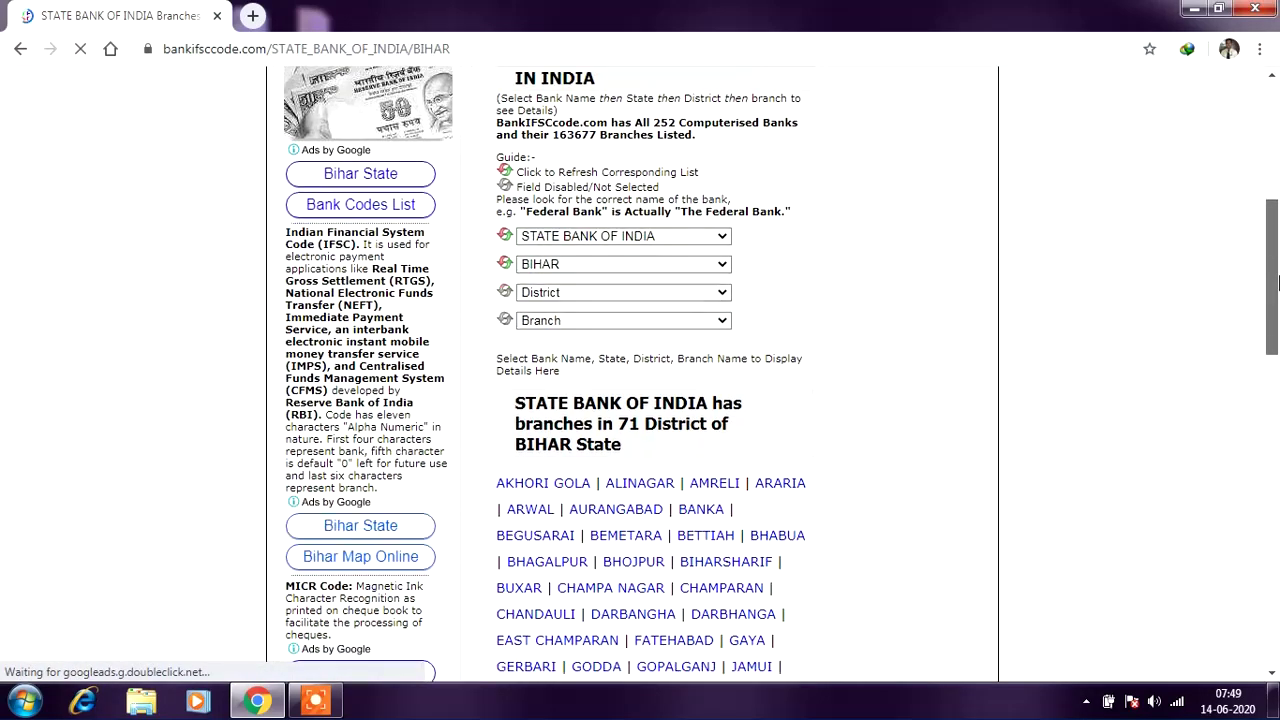
Choose BHOJPUR as the district in the branch locator.
left_click(701, 293)
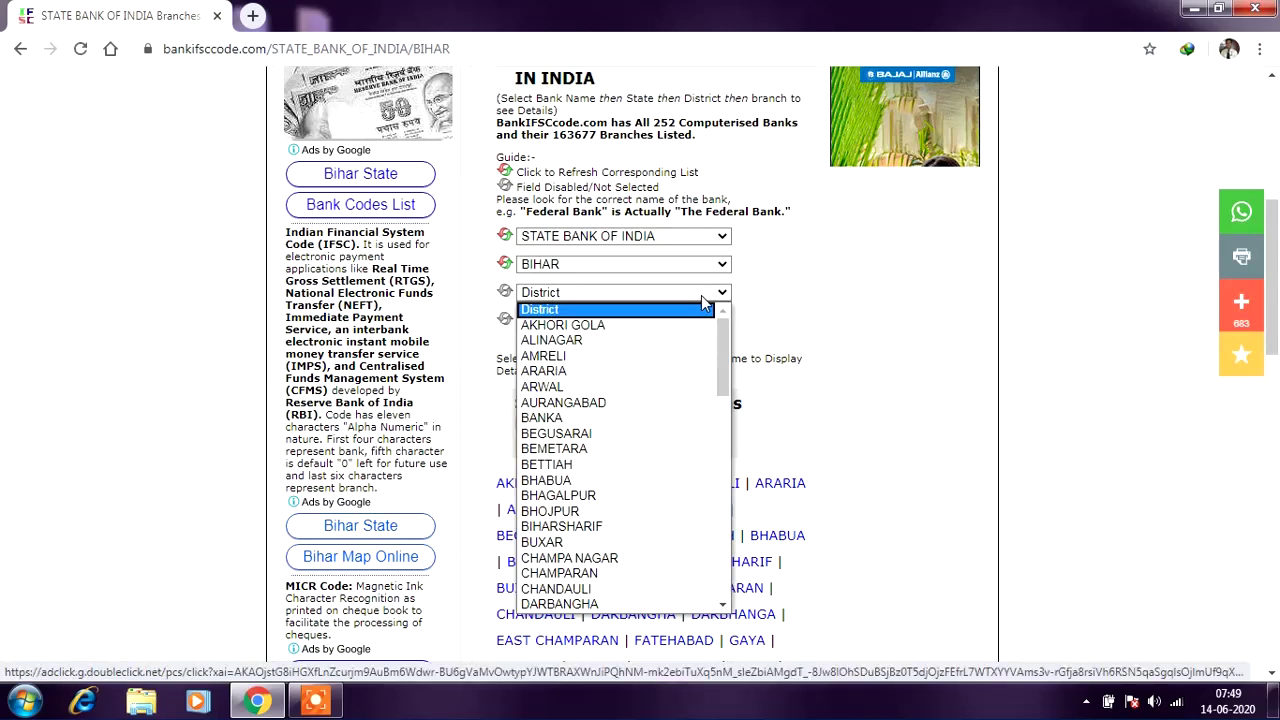
key("Down")
key("Down")
key("Down")
key("Down")
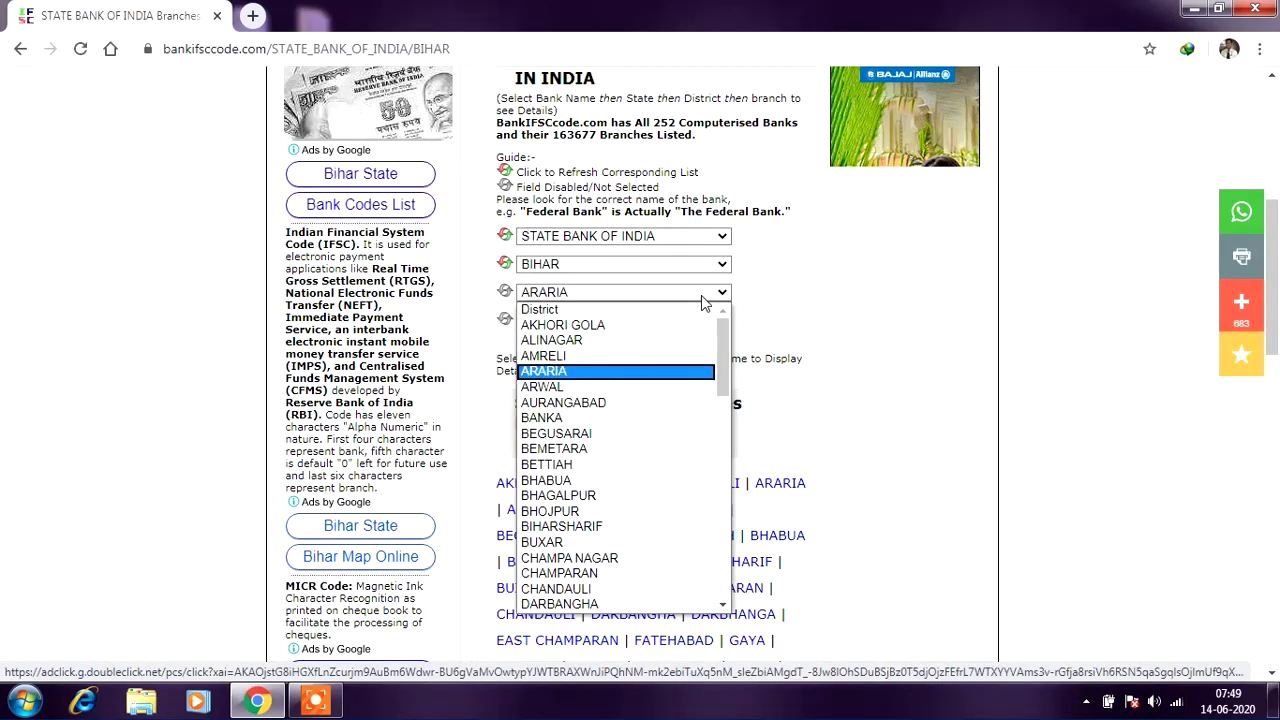
key("a")
key("a")
key("a")
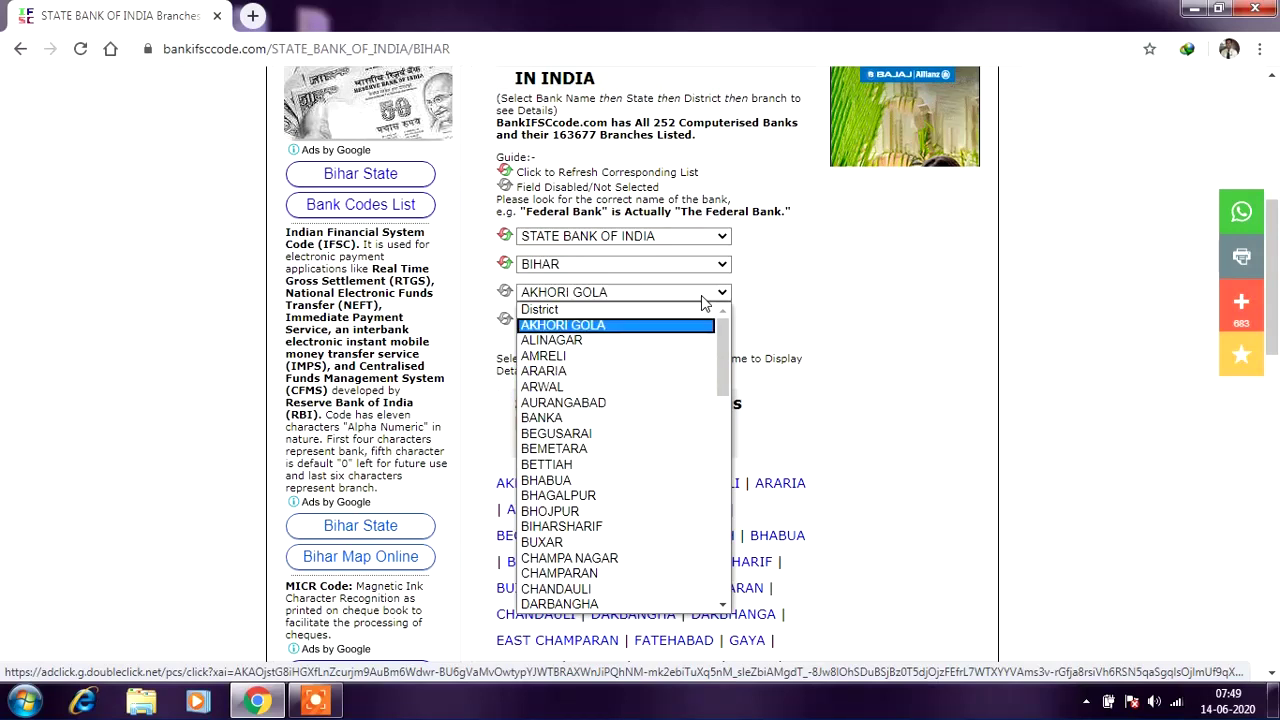
key("b")
key("b")
key("b")
key("b")
key("b")
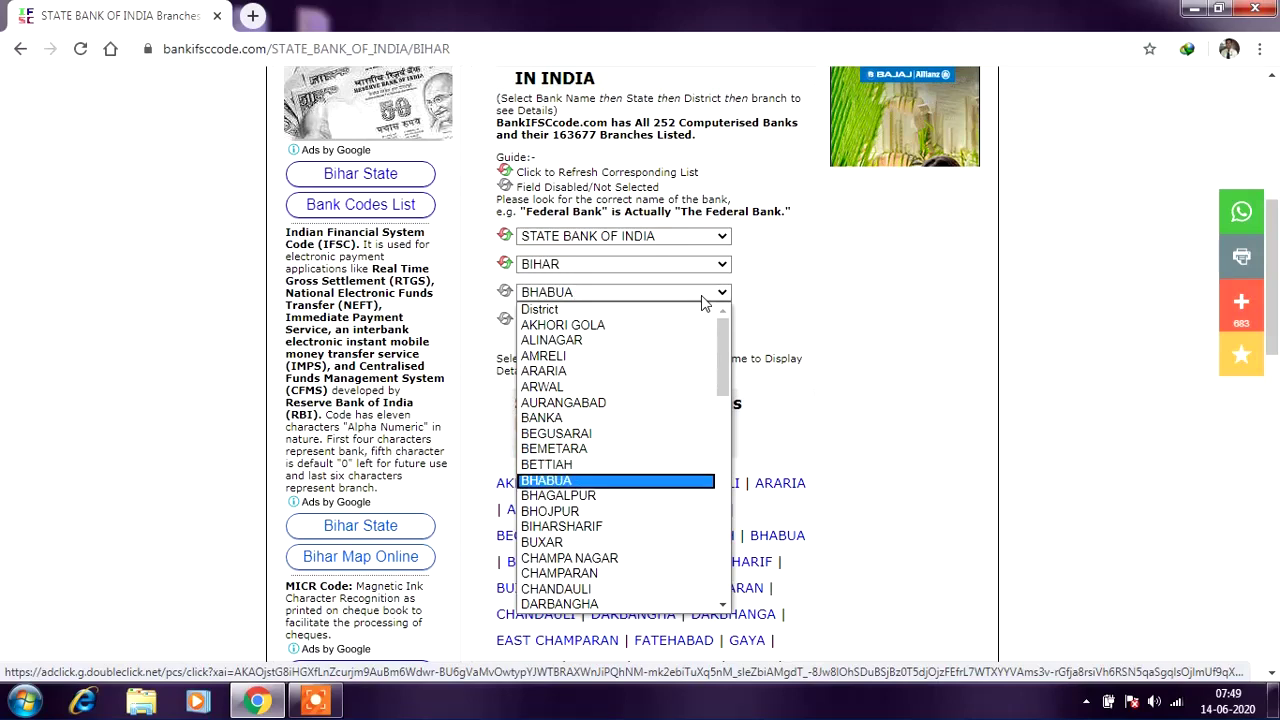
key("b")
key("b")
key("Return")
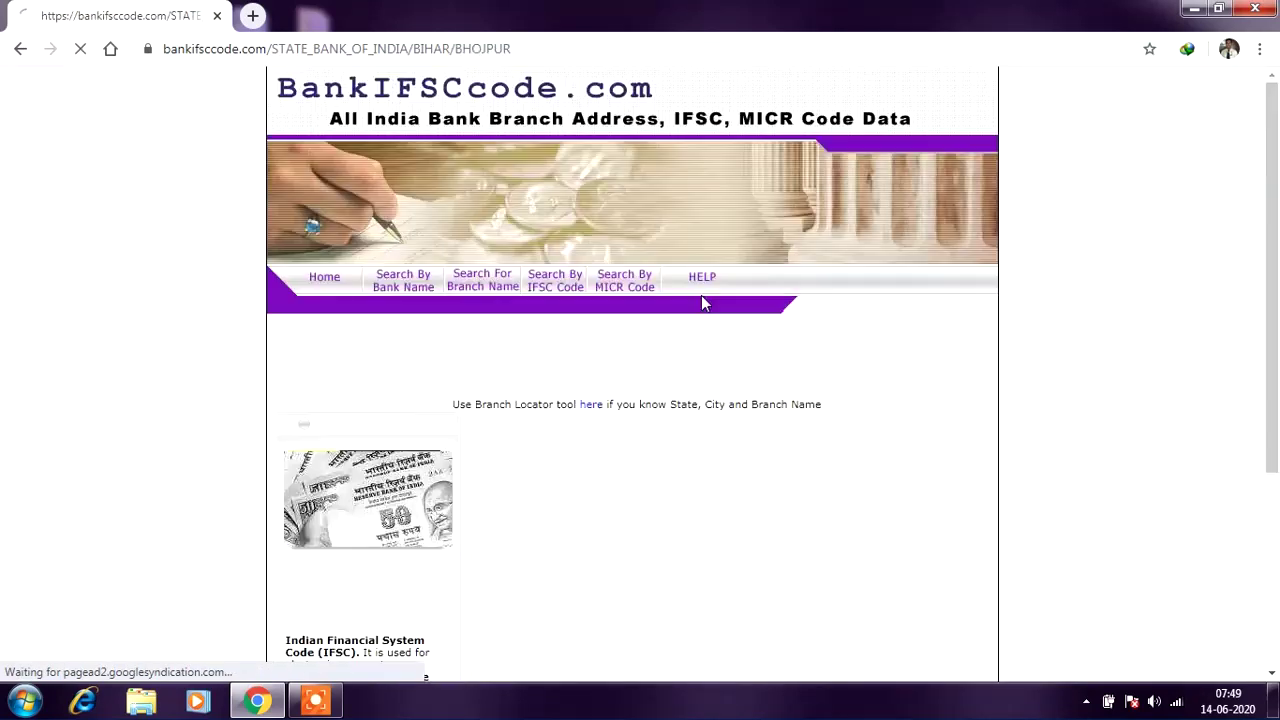
Choose the AARAH branch and bring its bank details into view.
left_click_drag(1276, 218, 1274, 450)
left_click(680, 220)
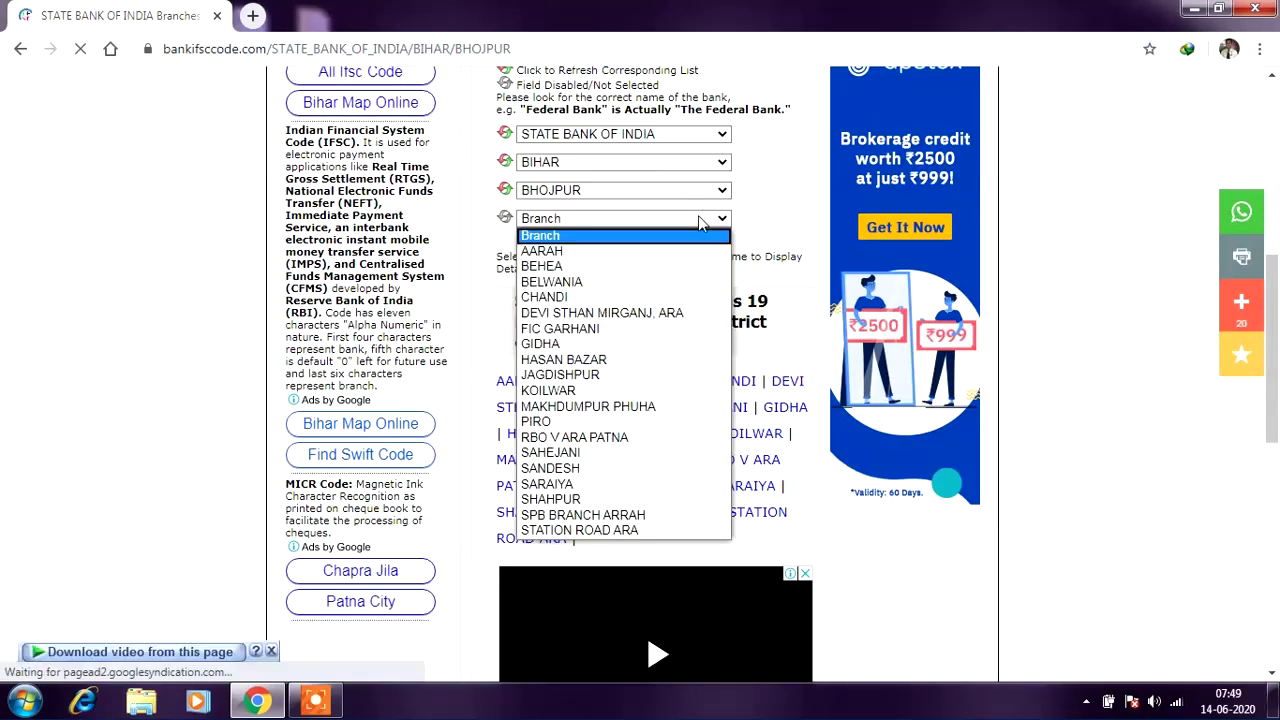
left_click(619, 252)
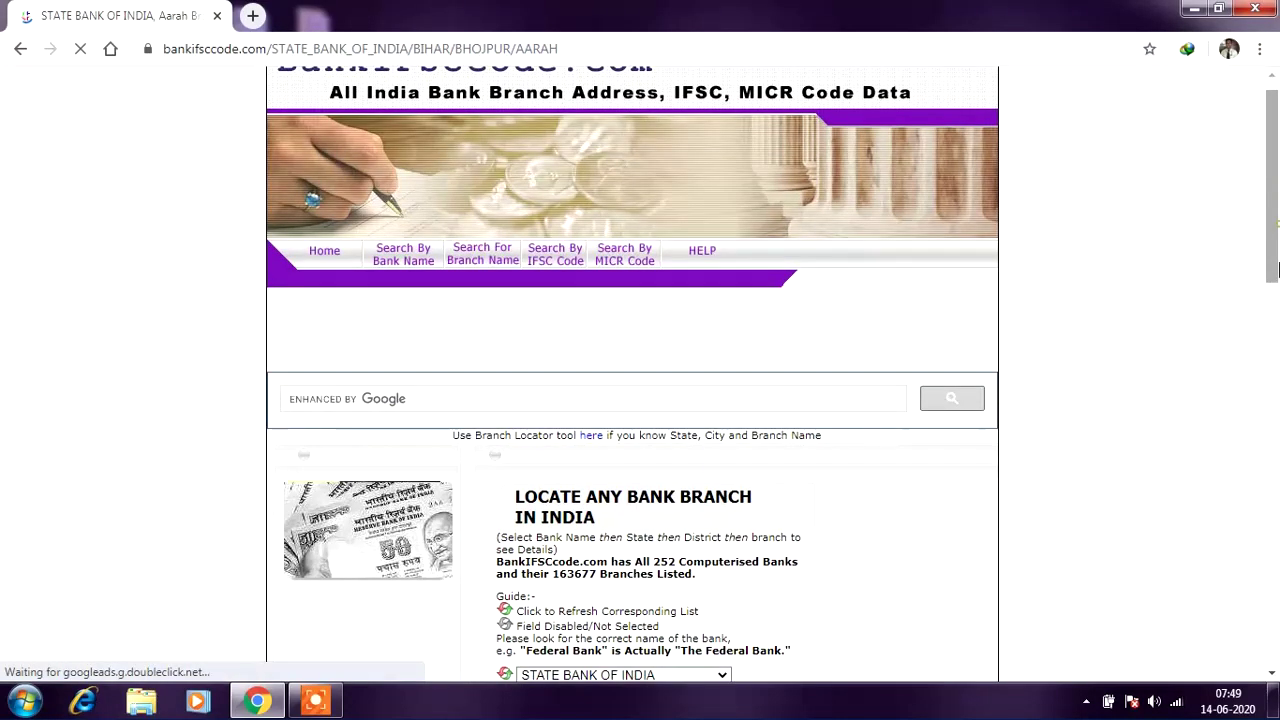
left_click_drag(1274, 273, 1274, 448)
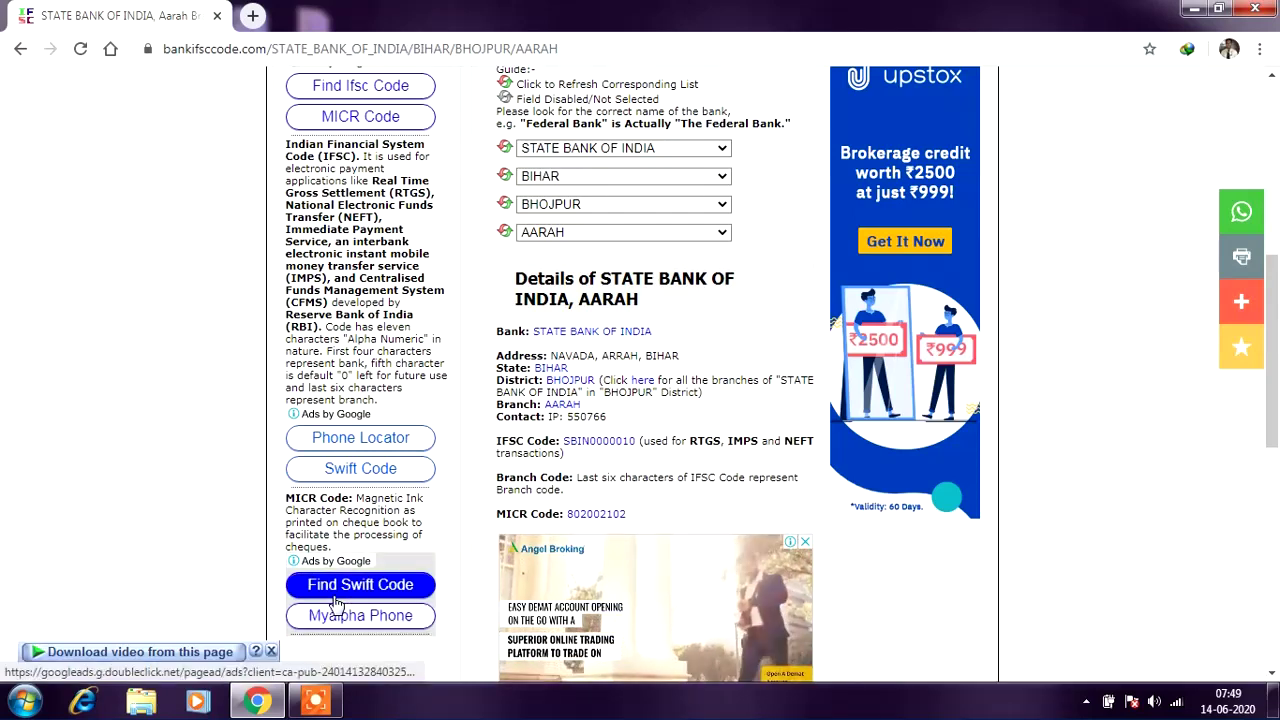
left_click(330, 699)
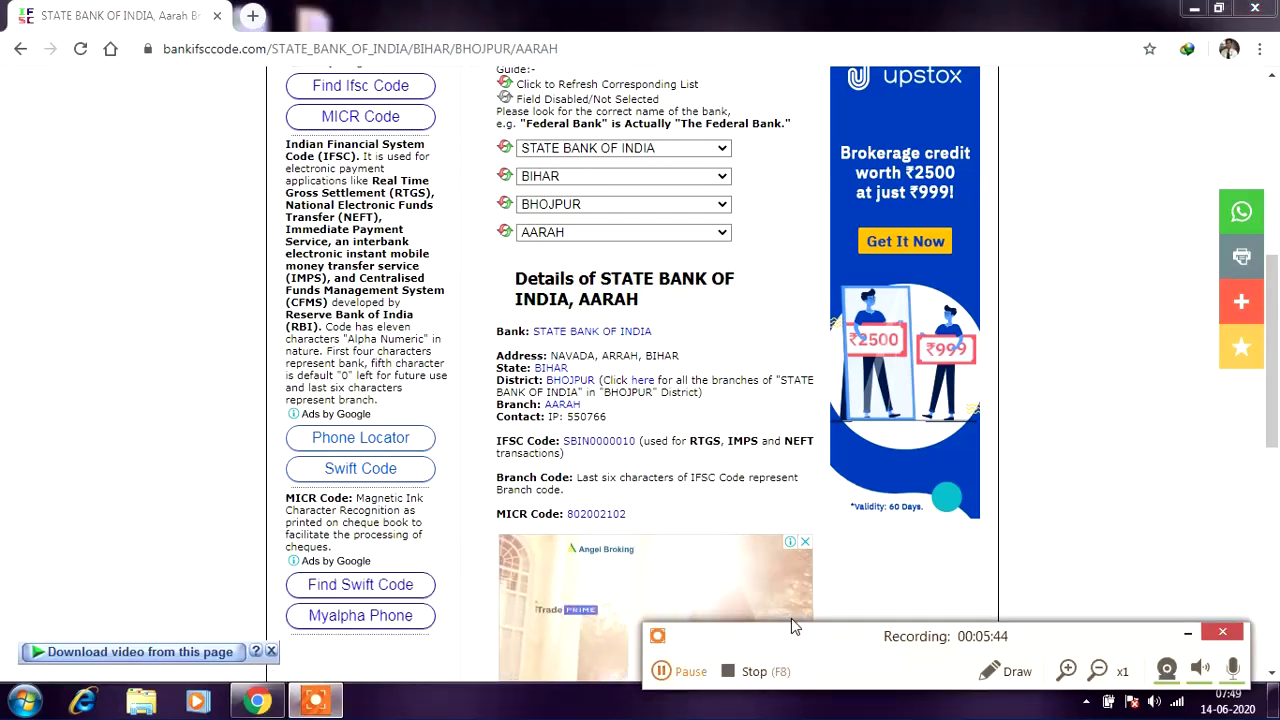
left_click(766, 672)
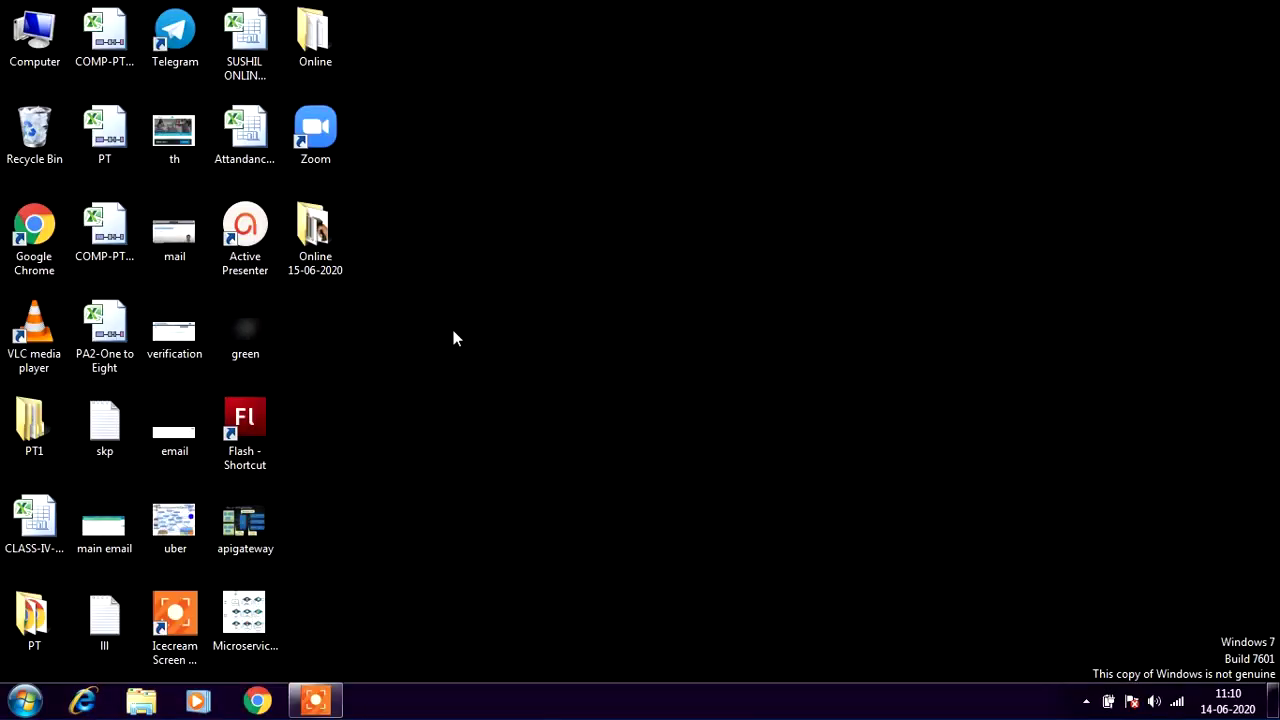
Open the barcodereader picture from the desktop folder Online 15-06-2020, view it enlarged, and close it.
double_click(326, 243)
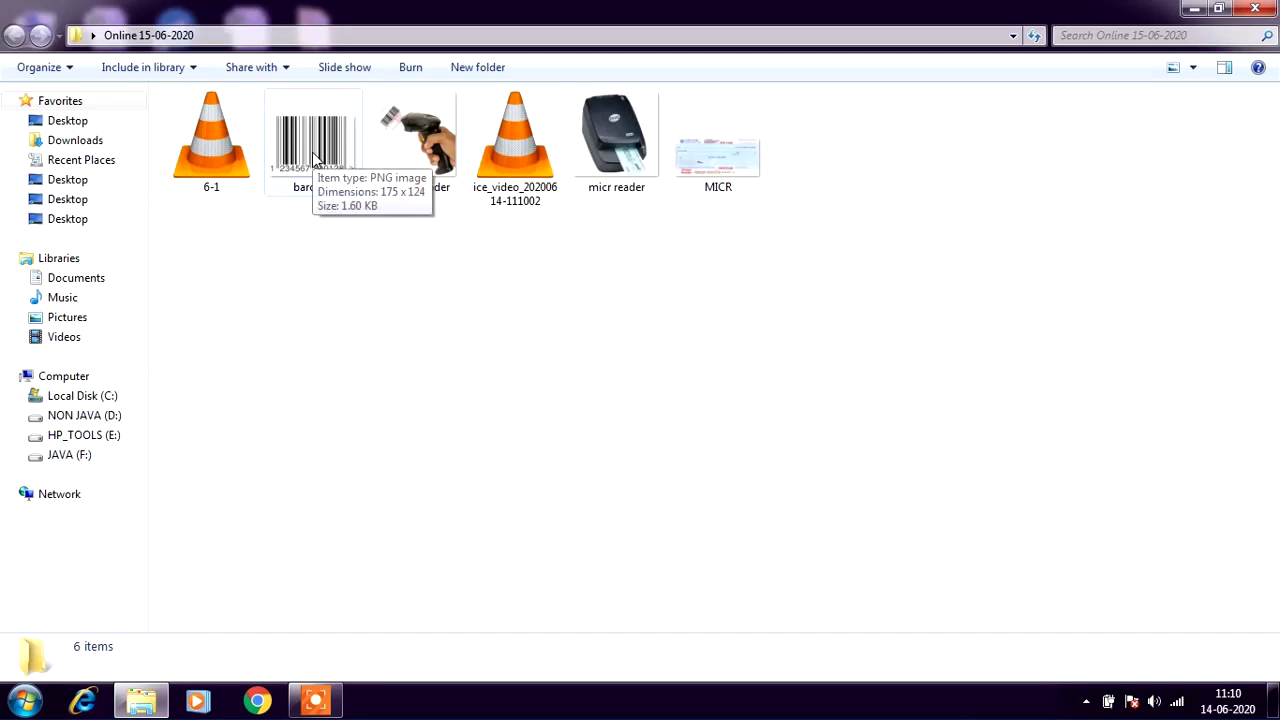
double_click(424, 152)
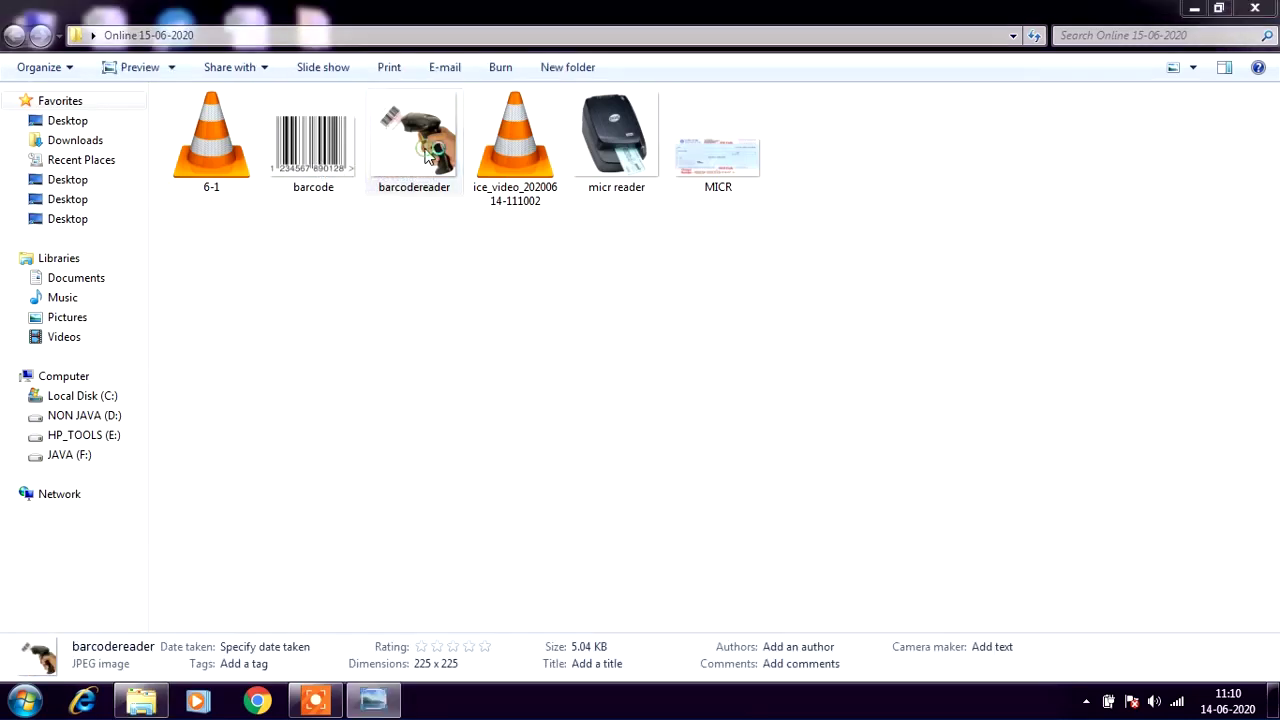
scroll(678, 427, "up", 3)
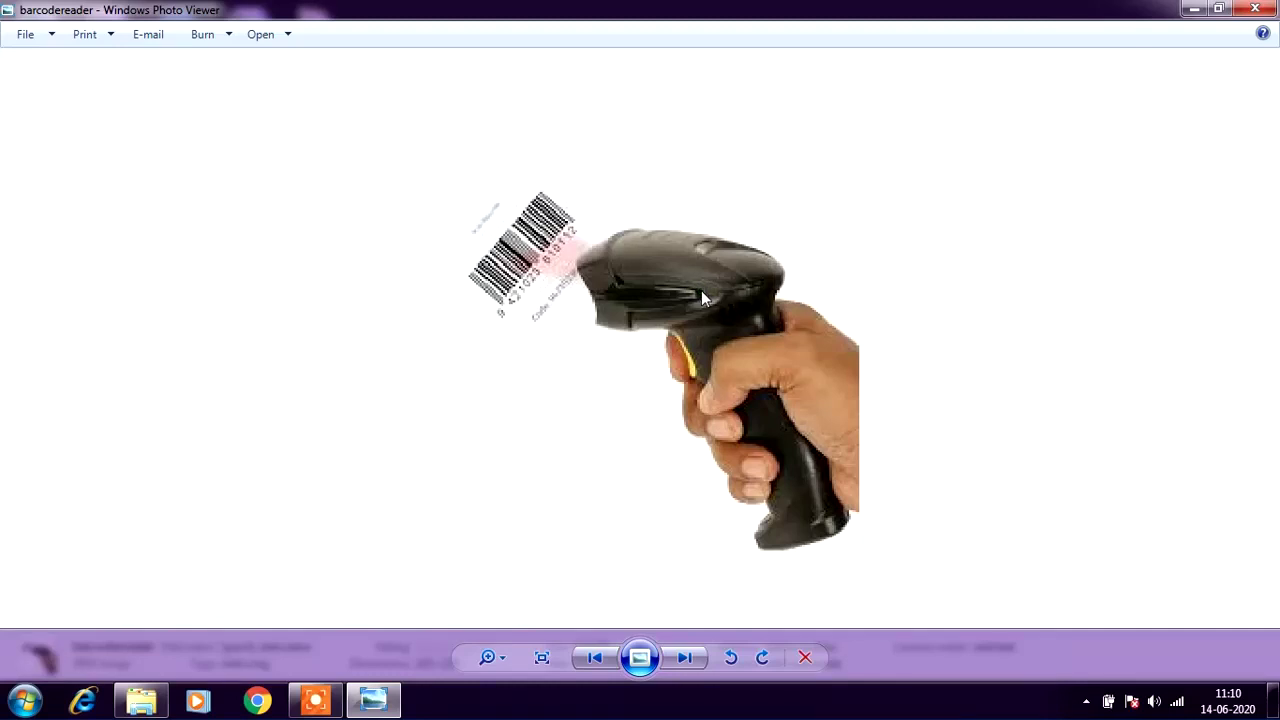
left_click(1256, 9)
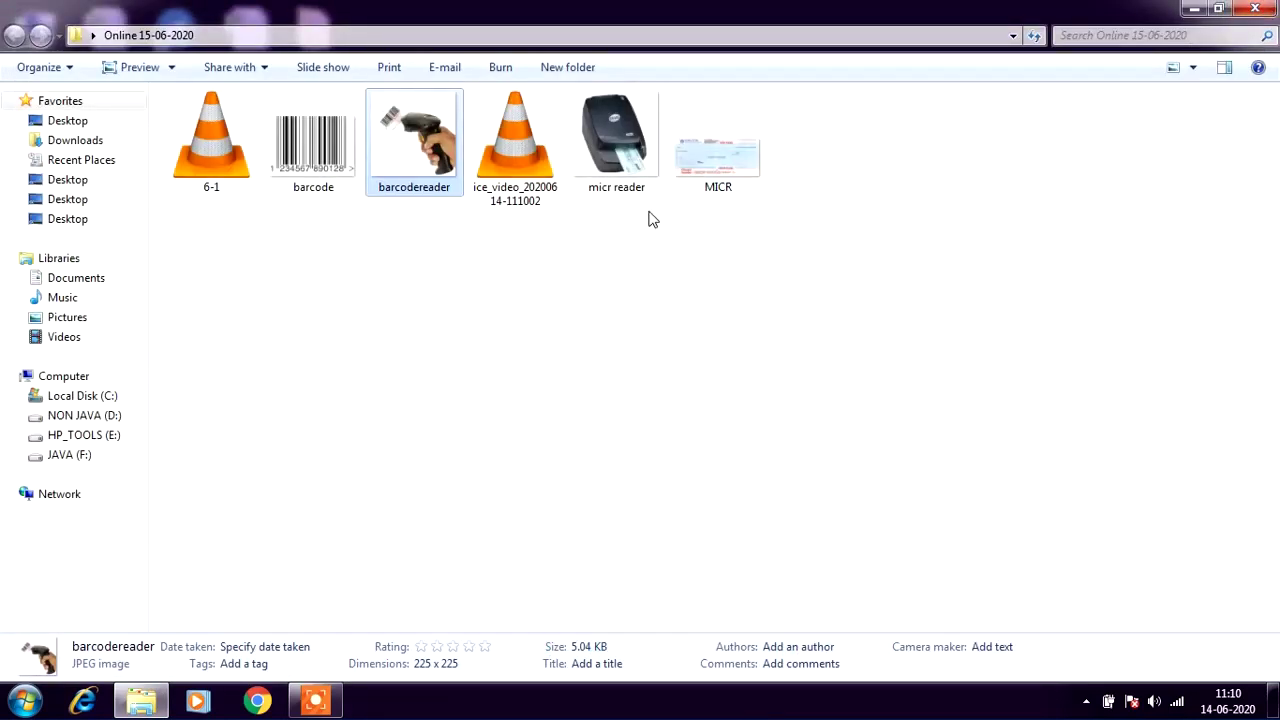
Open the barcode picture from the same folder, examine its lines and digits enlarged, and close it.
double_click(343, 145)
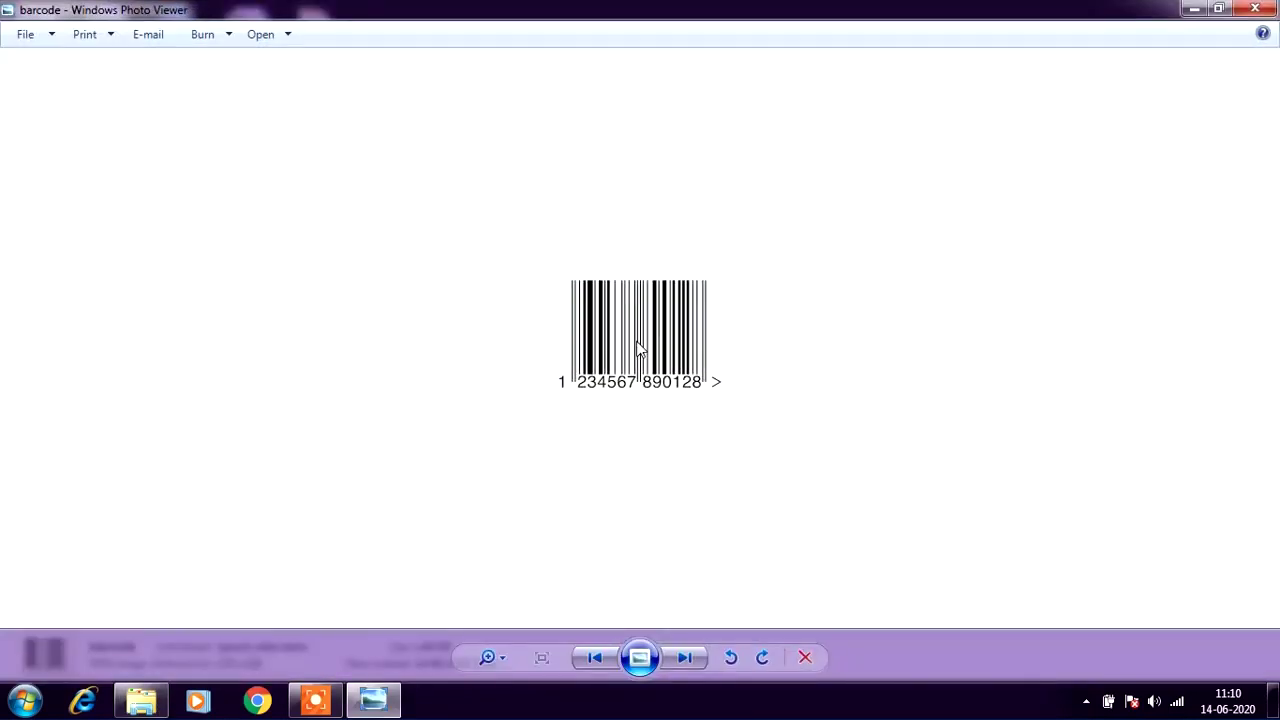
scroll(640, 348, "up", 2)
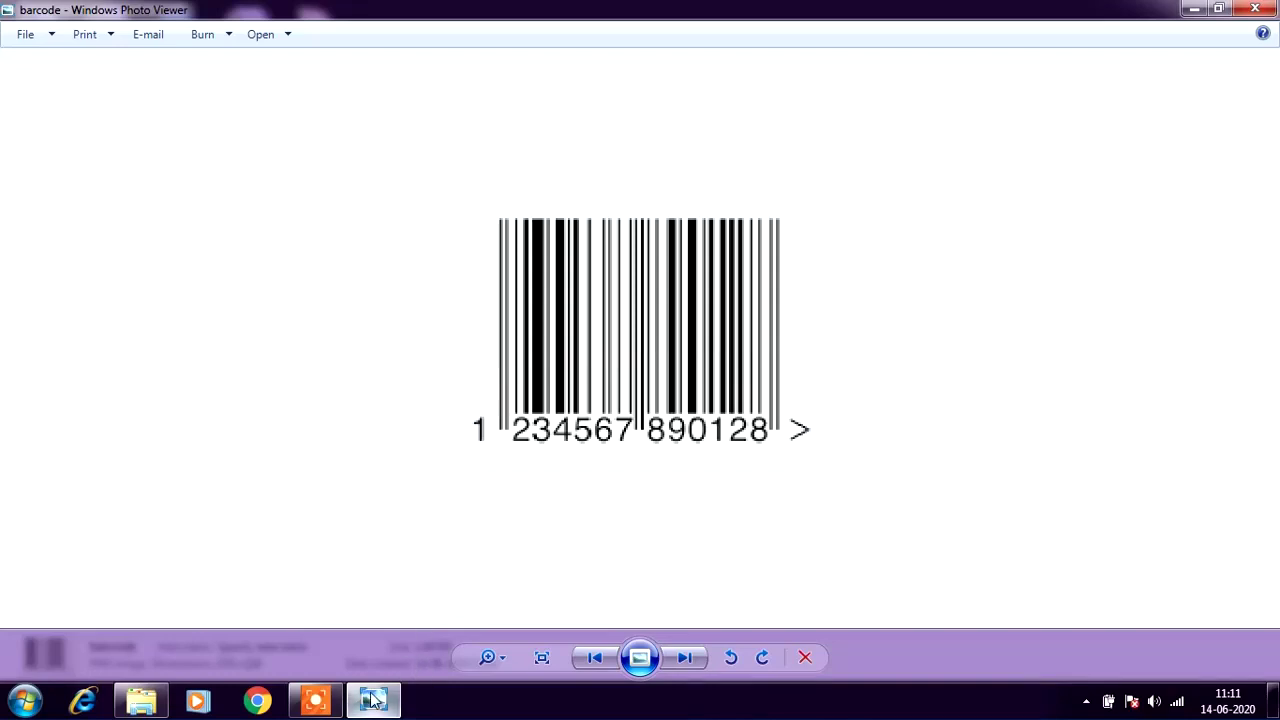
mouse_move(372, 700)
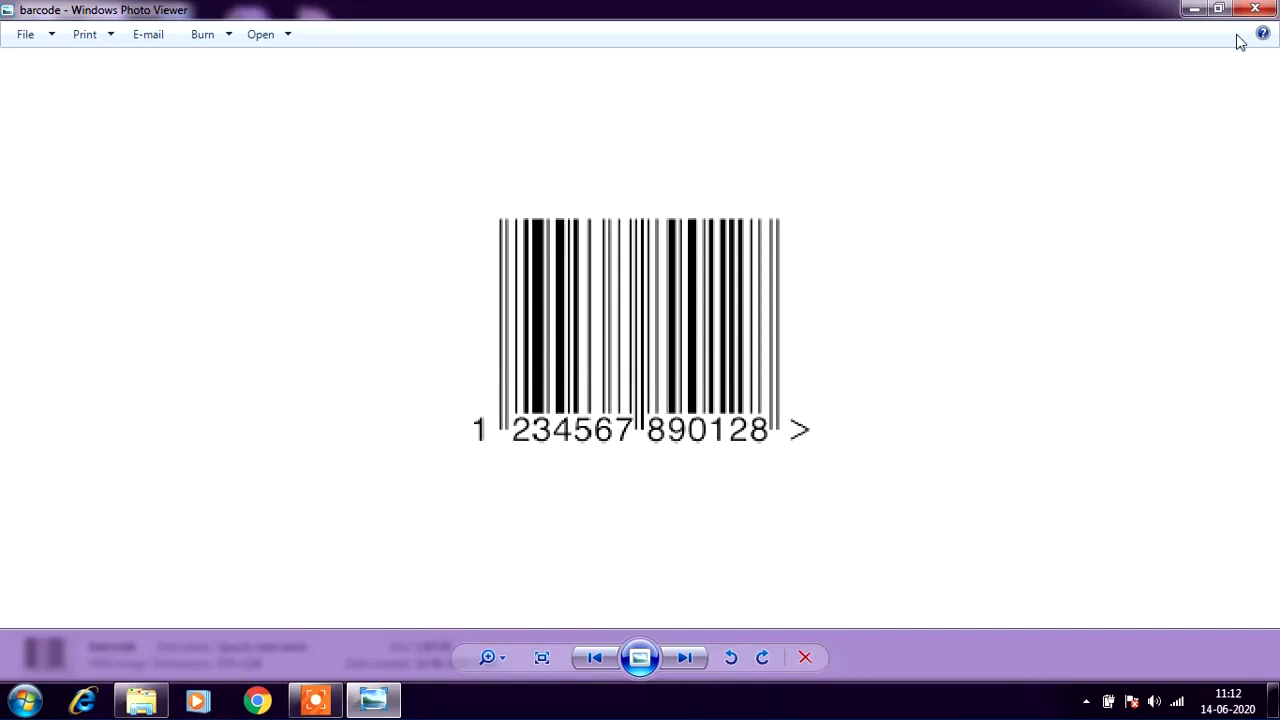
left_click(1270, 12)
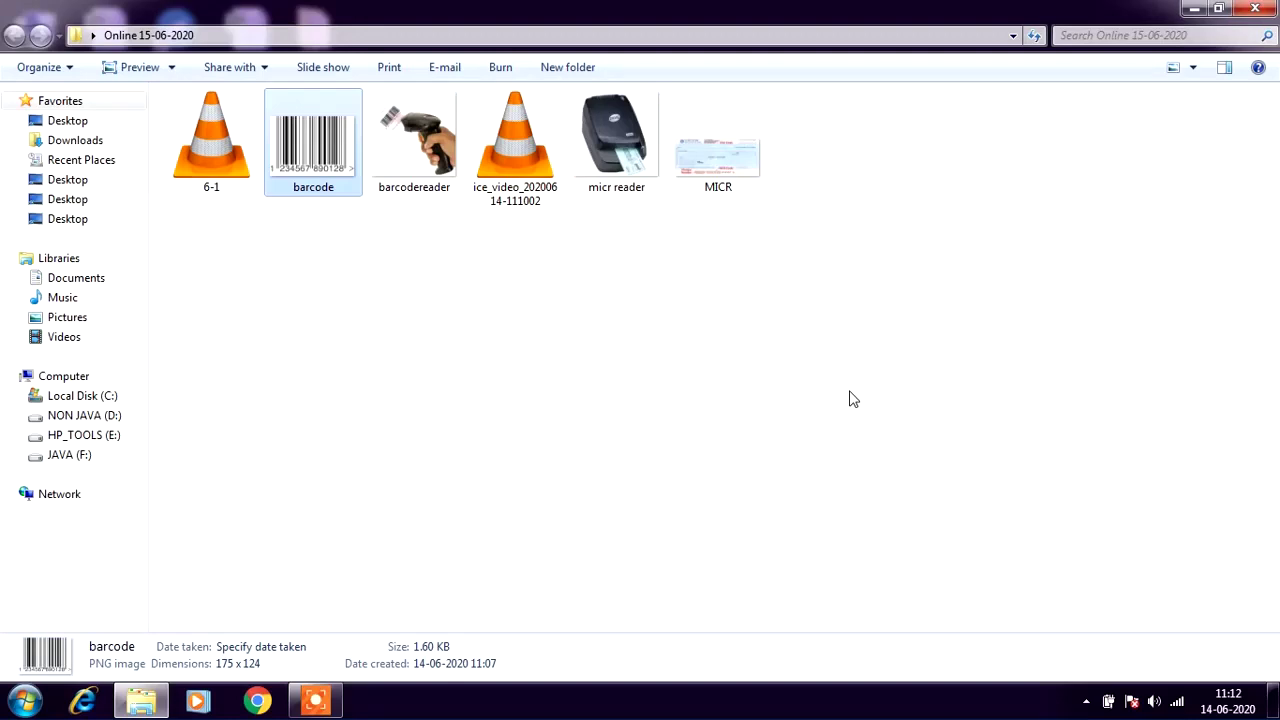
Start Microsoft Excel 2010 with a blank workbook and dismiss the Office activation wizard.
left_click(24, 703)
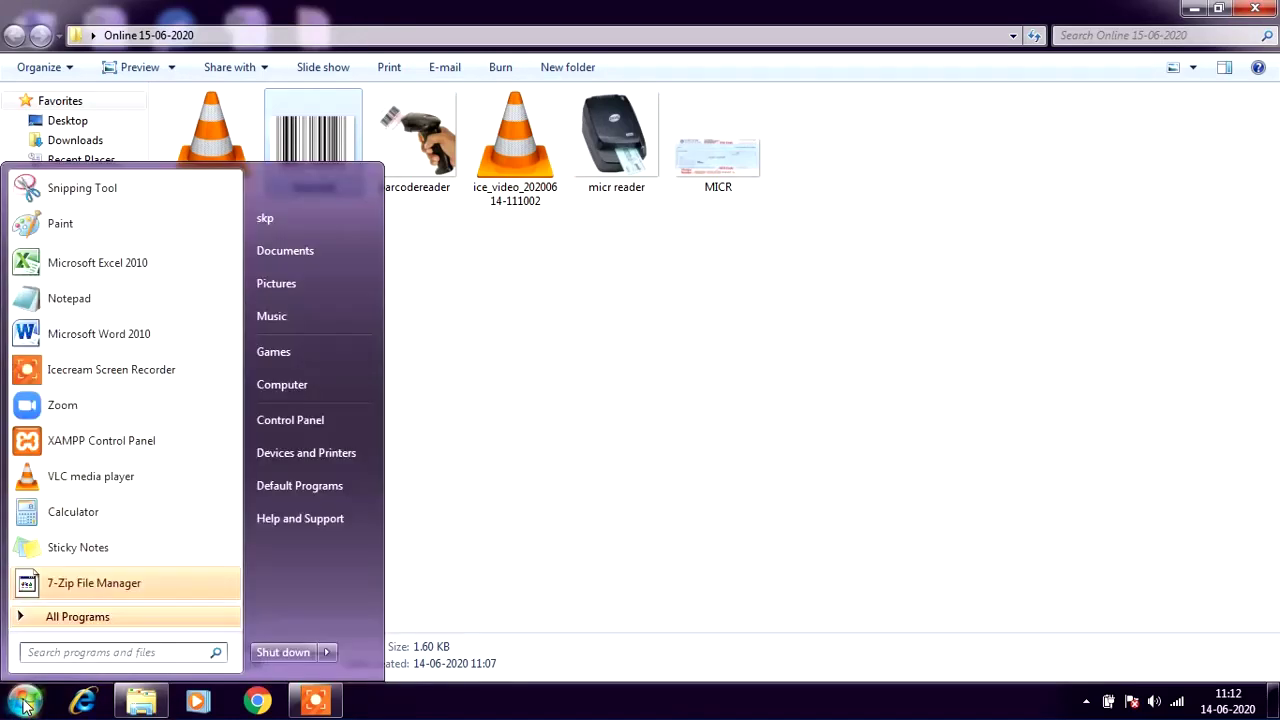
left_click(127, 268)
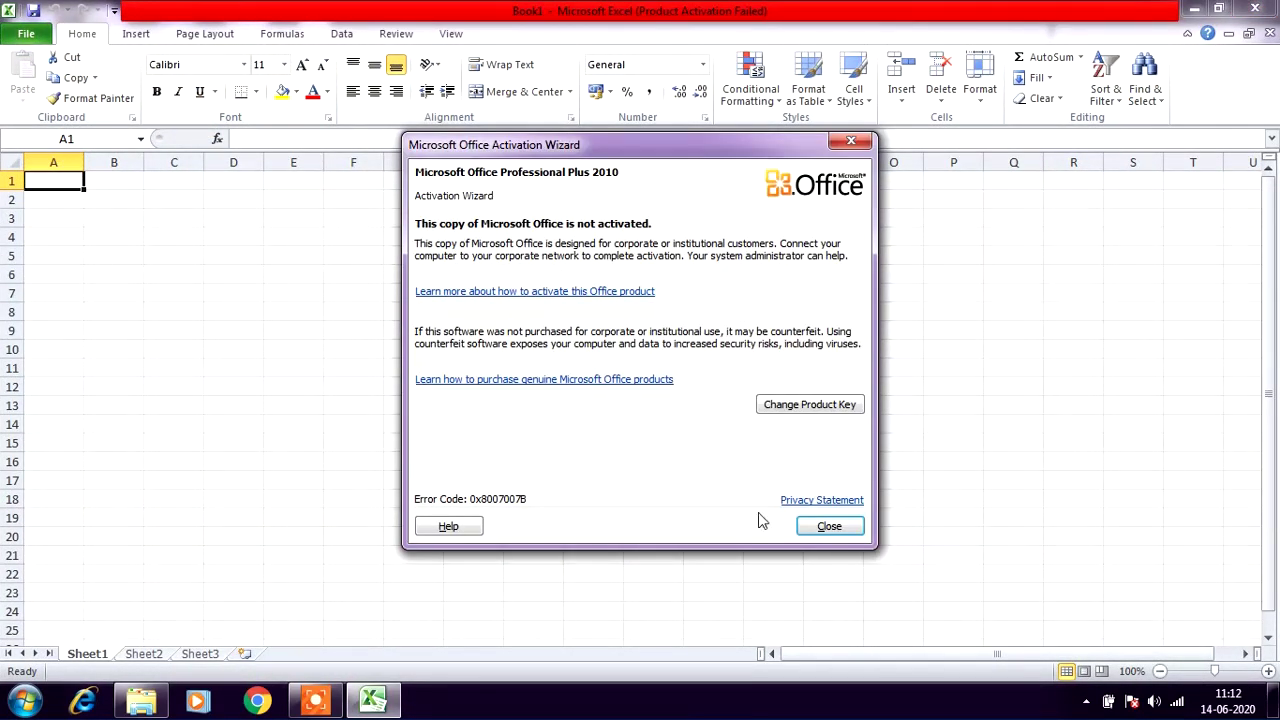
left_click(823, 531)
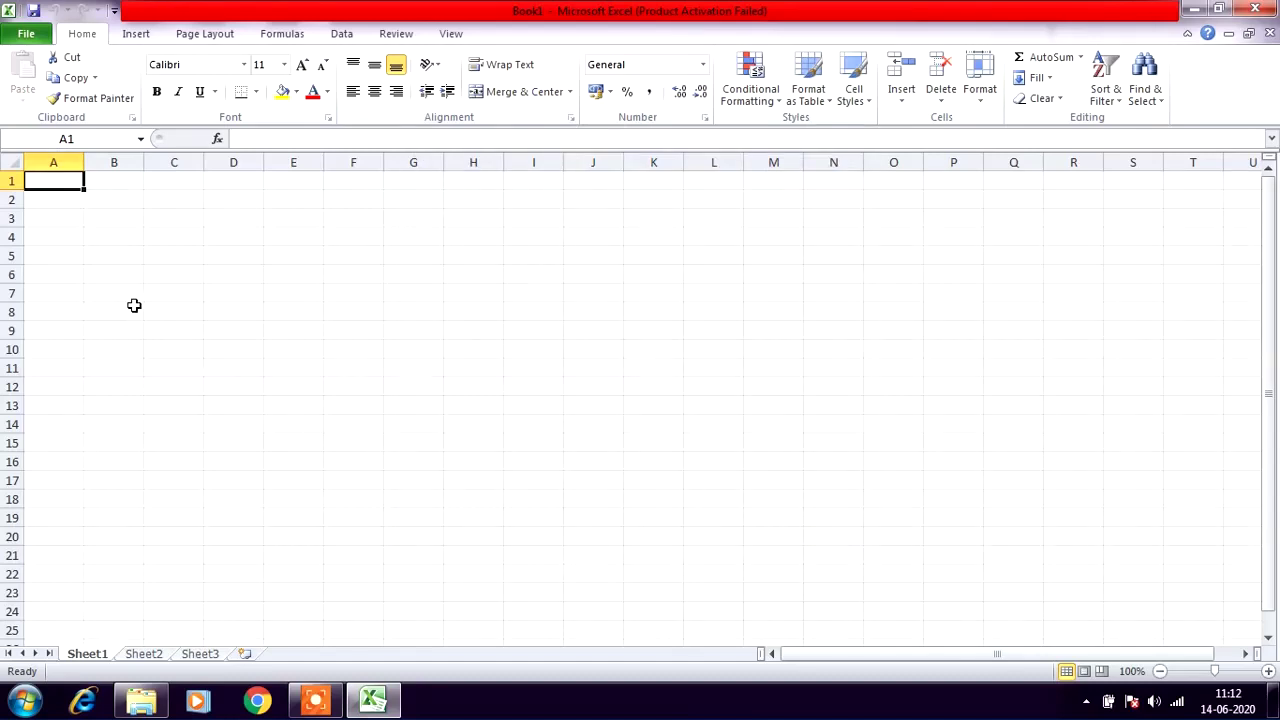
Enter 500-hyderabad in cell C7 and fit the width of column C to the text.
left_click(162, 293)
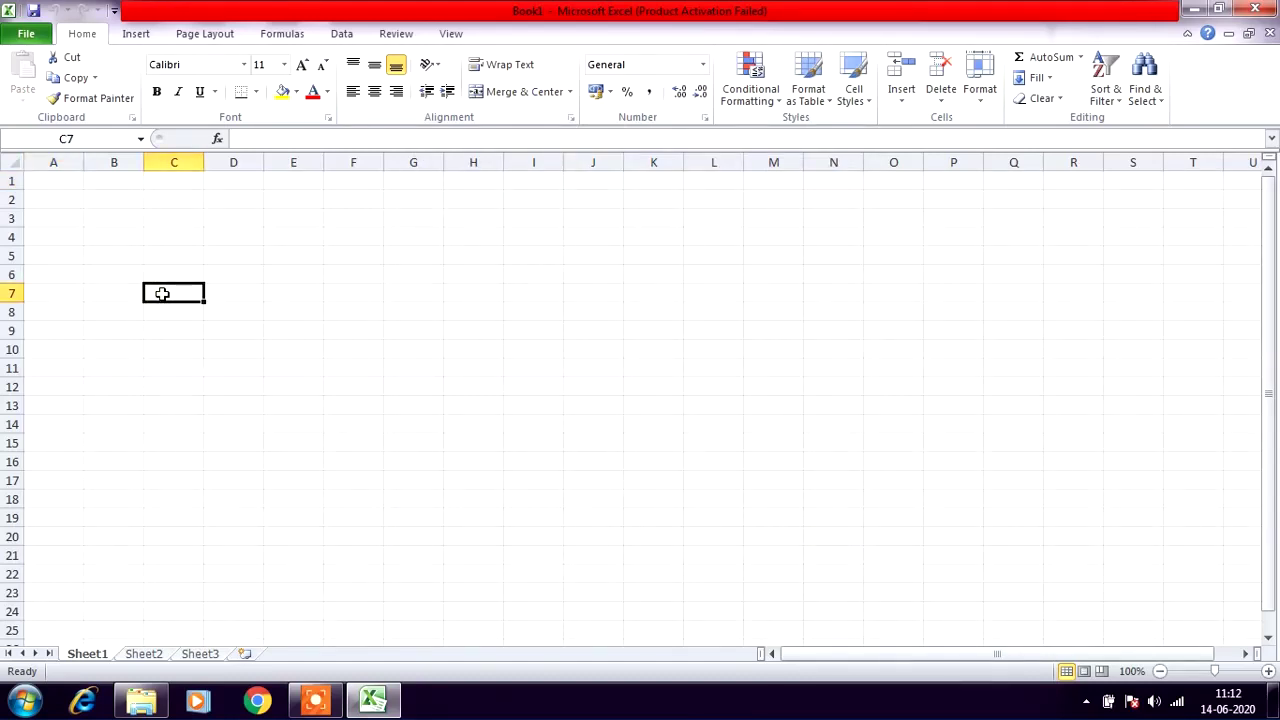
type("5")
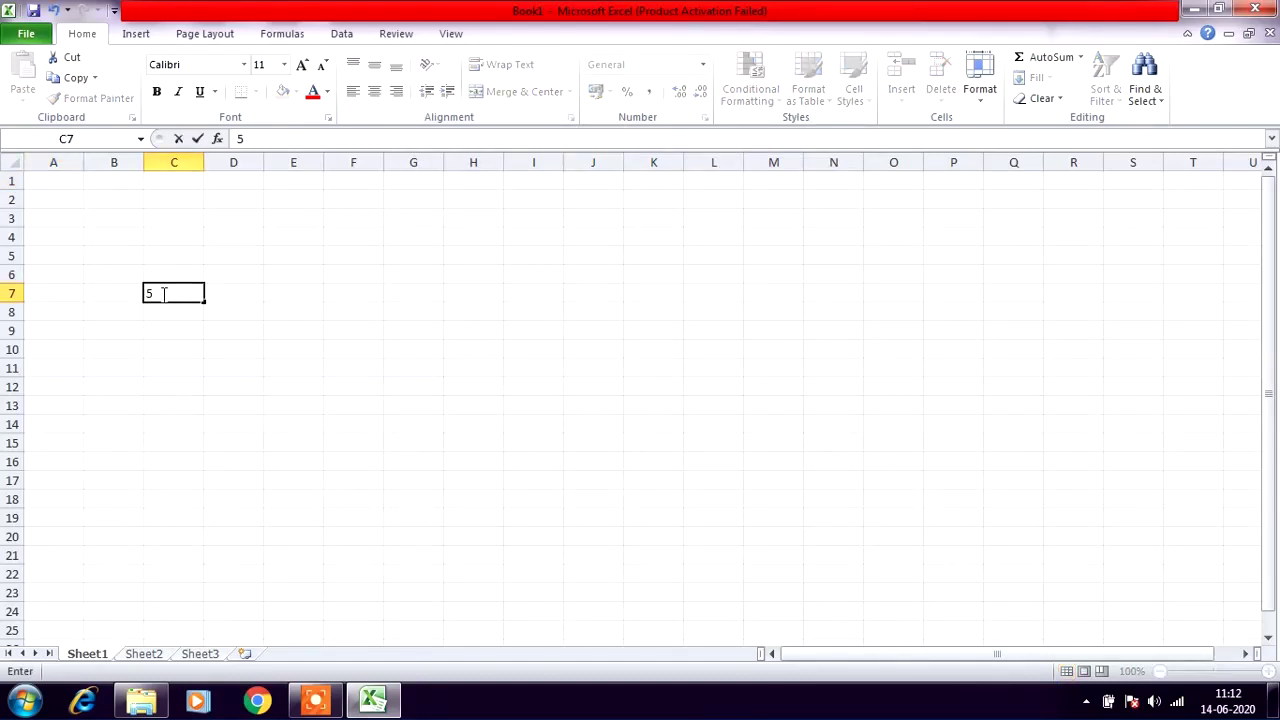
type("00")
type("-hyderab")
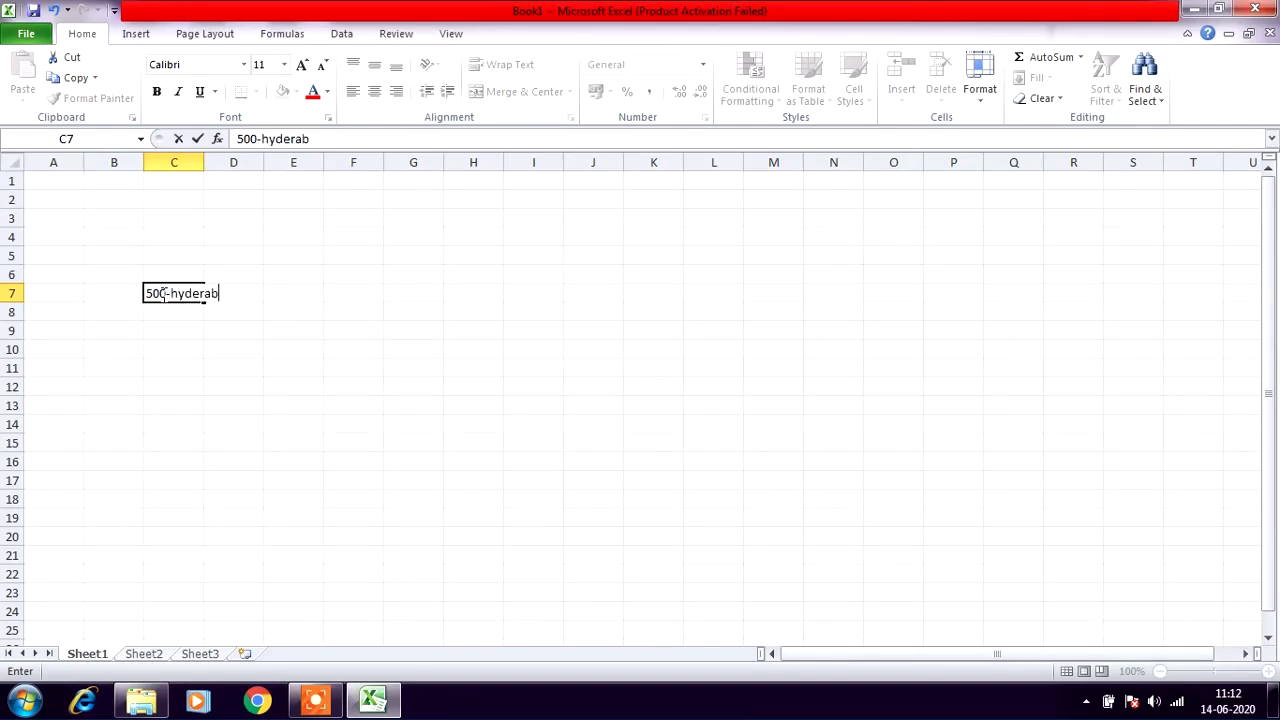
type("ad")
double_click(204, 161)
left_click(202, 160)
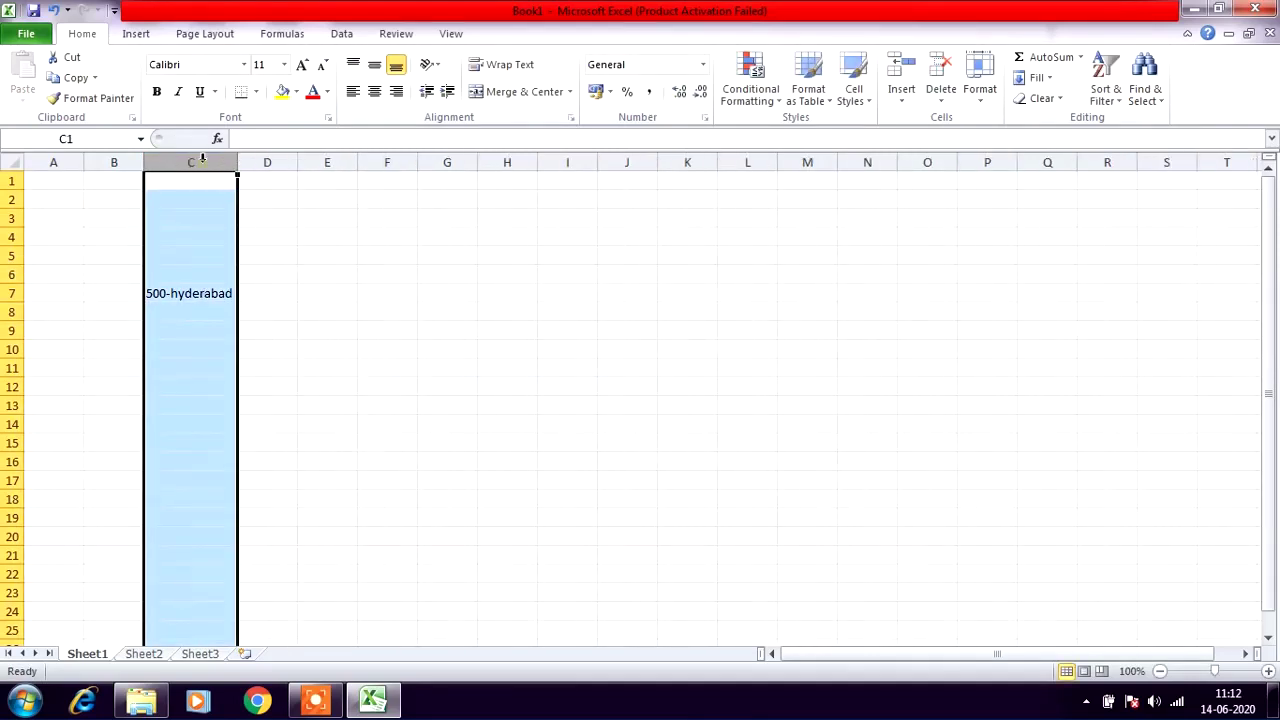
Append a hyphen and the current date, 14-06-2020, to the text in C7 and refit column C.
double_click(235, 293)
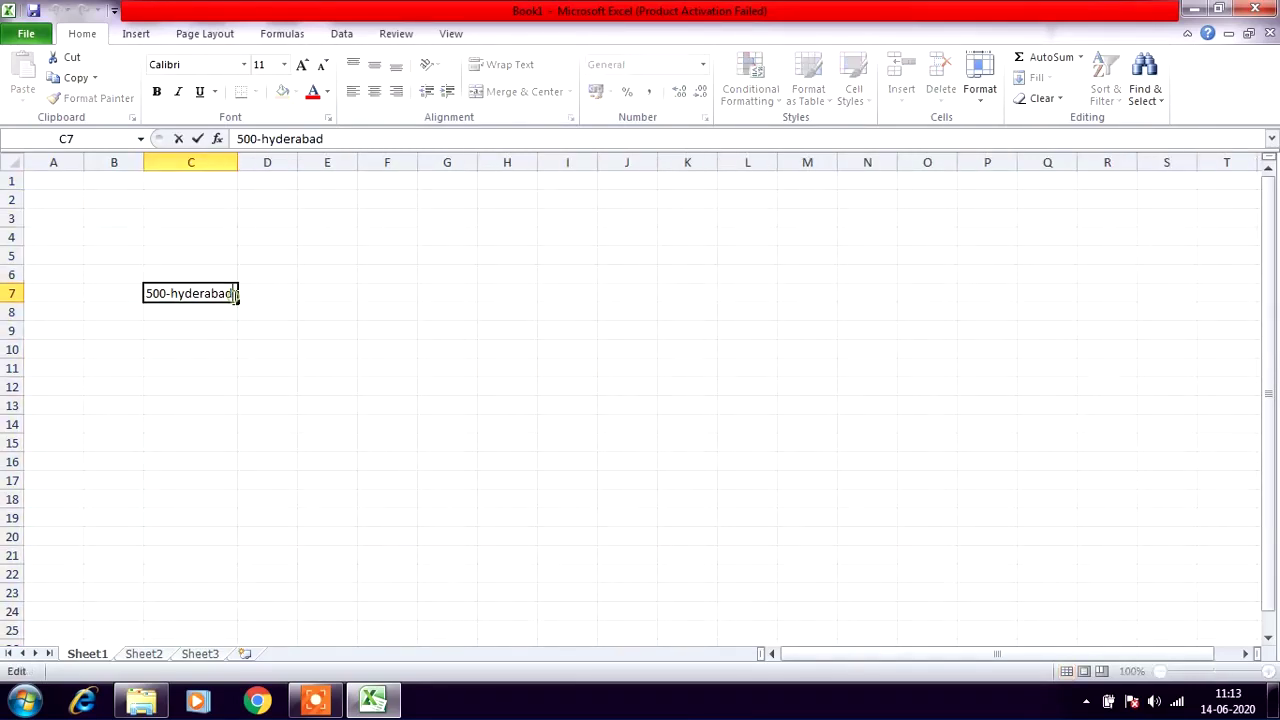
type("-")
key("ctrl+semicolon")
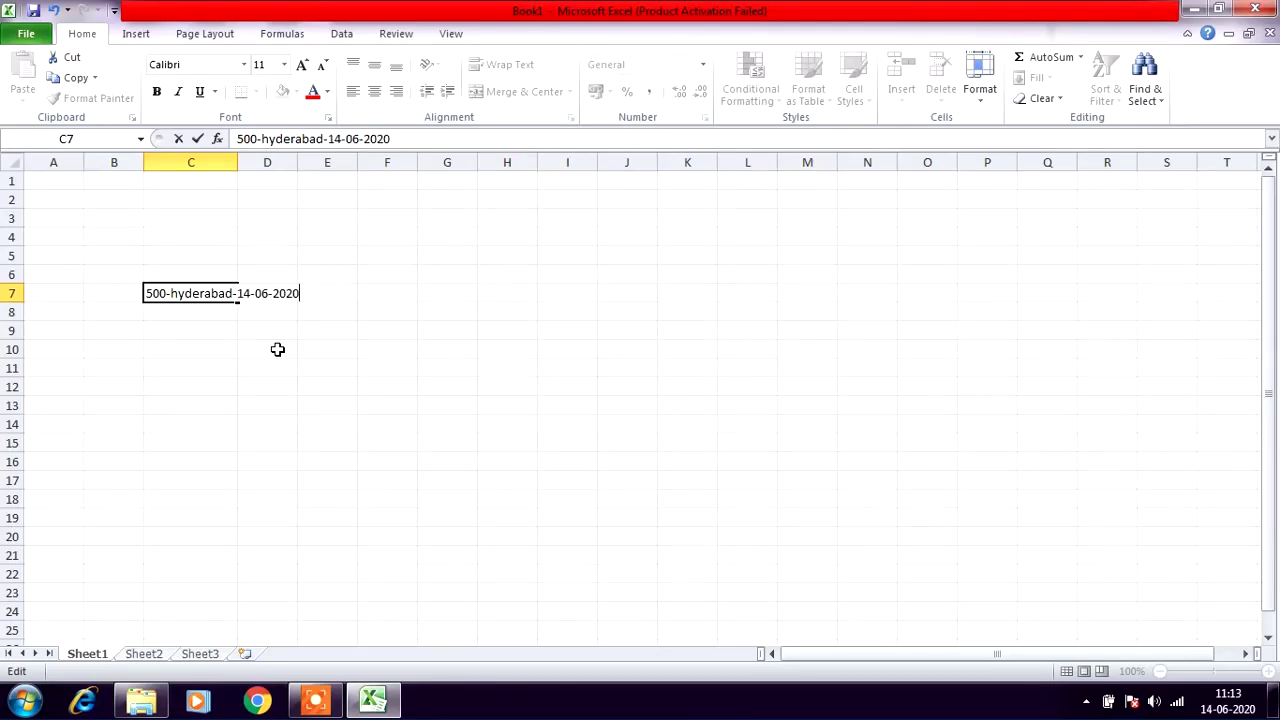
double_click(237, 155)
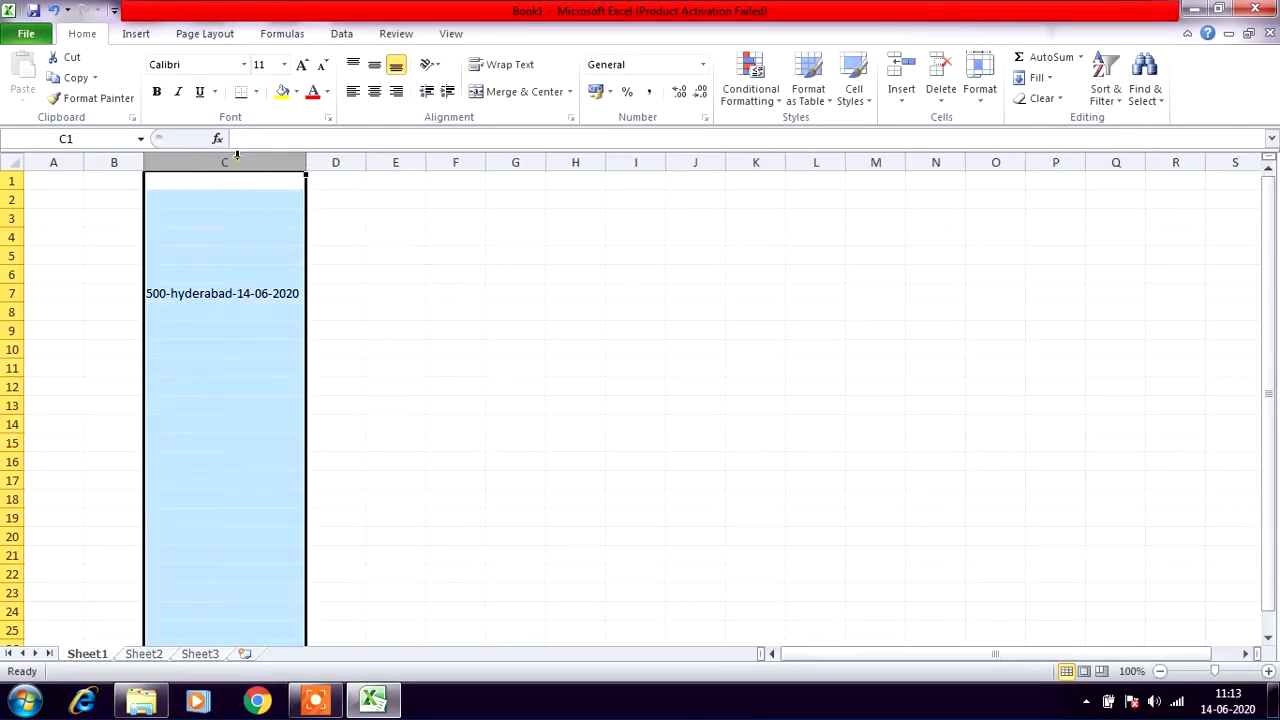
Set the number format of cell C7 to Text.
double_click(298, 293)
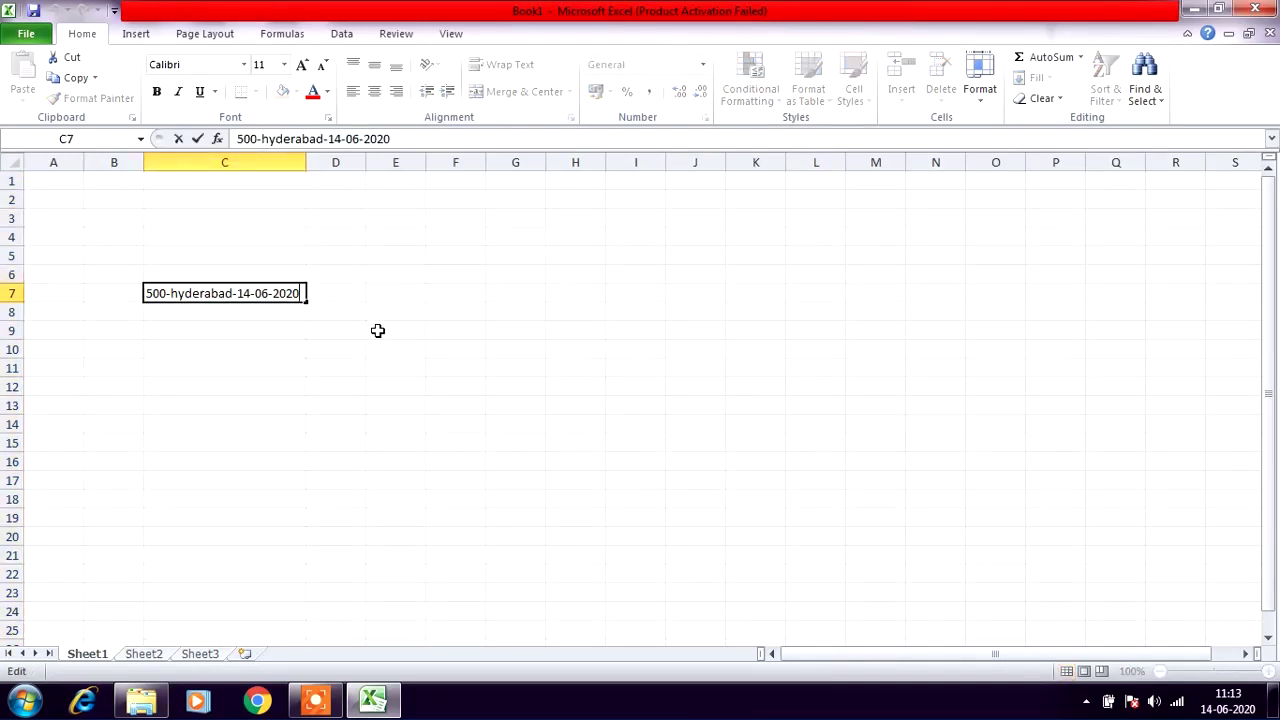
left_click(269, 404)
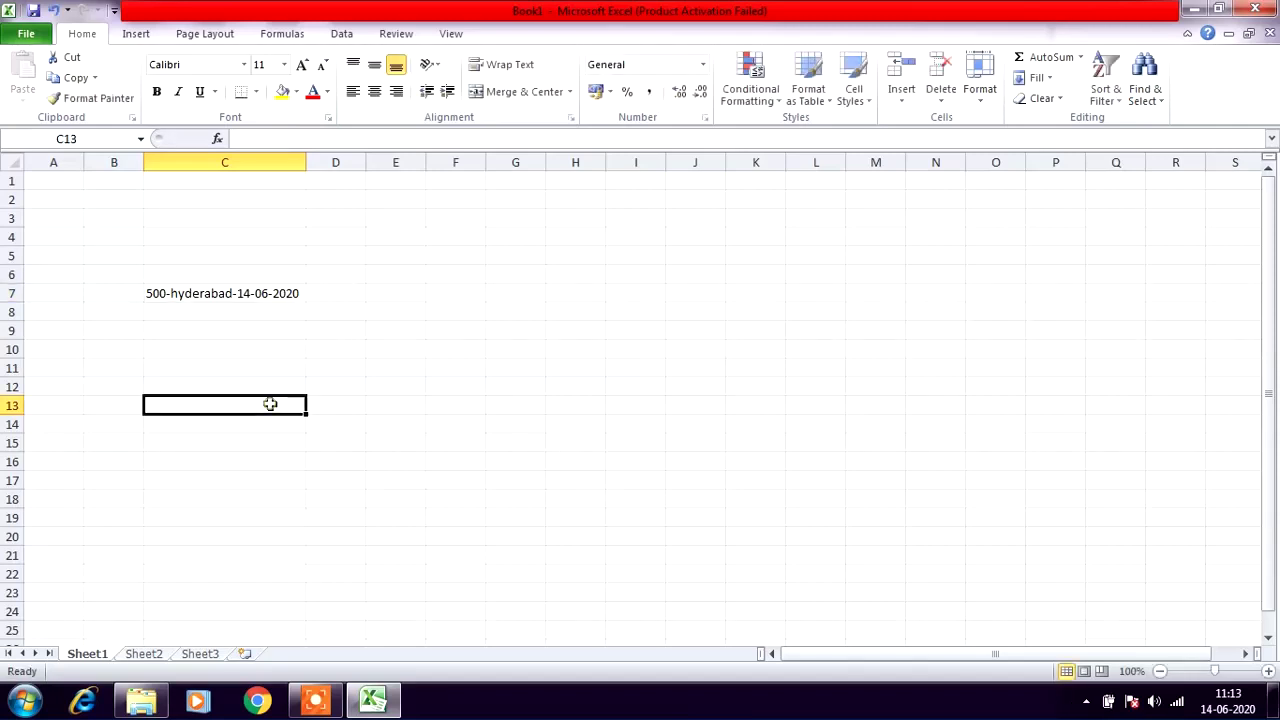
left_click(260, 293)
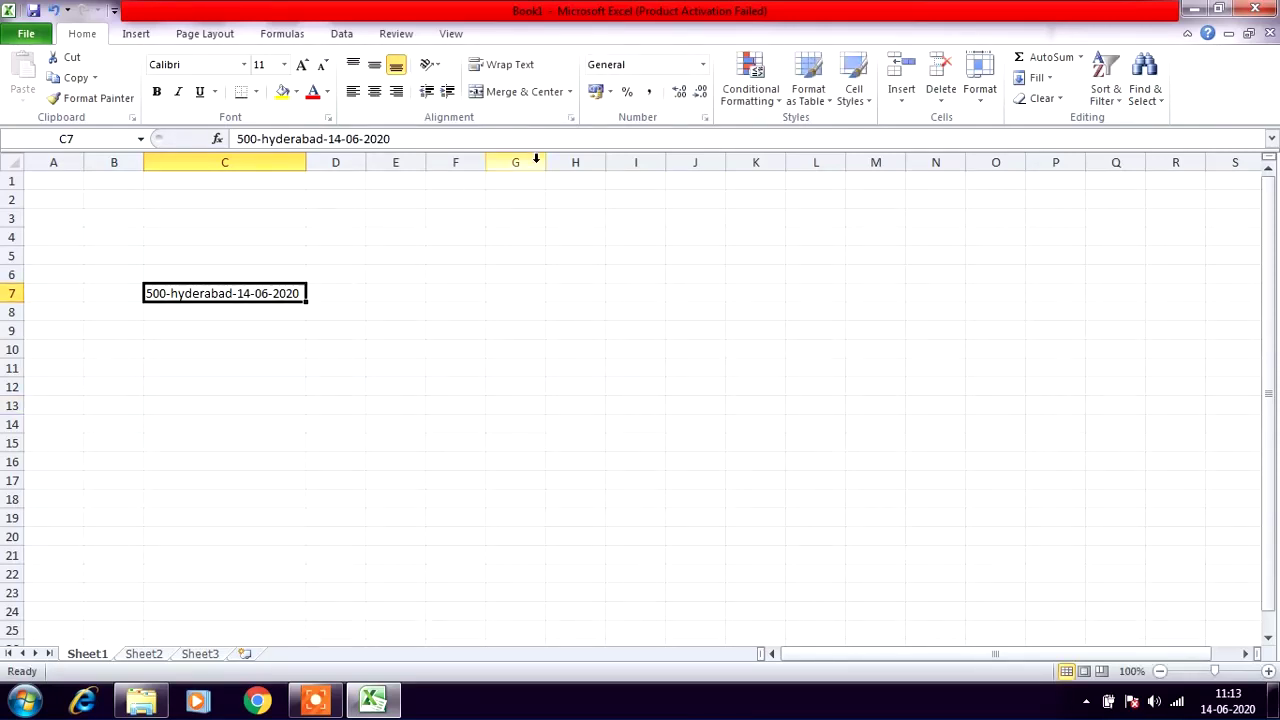
left_click(703, 64)
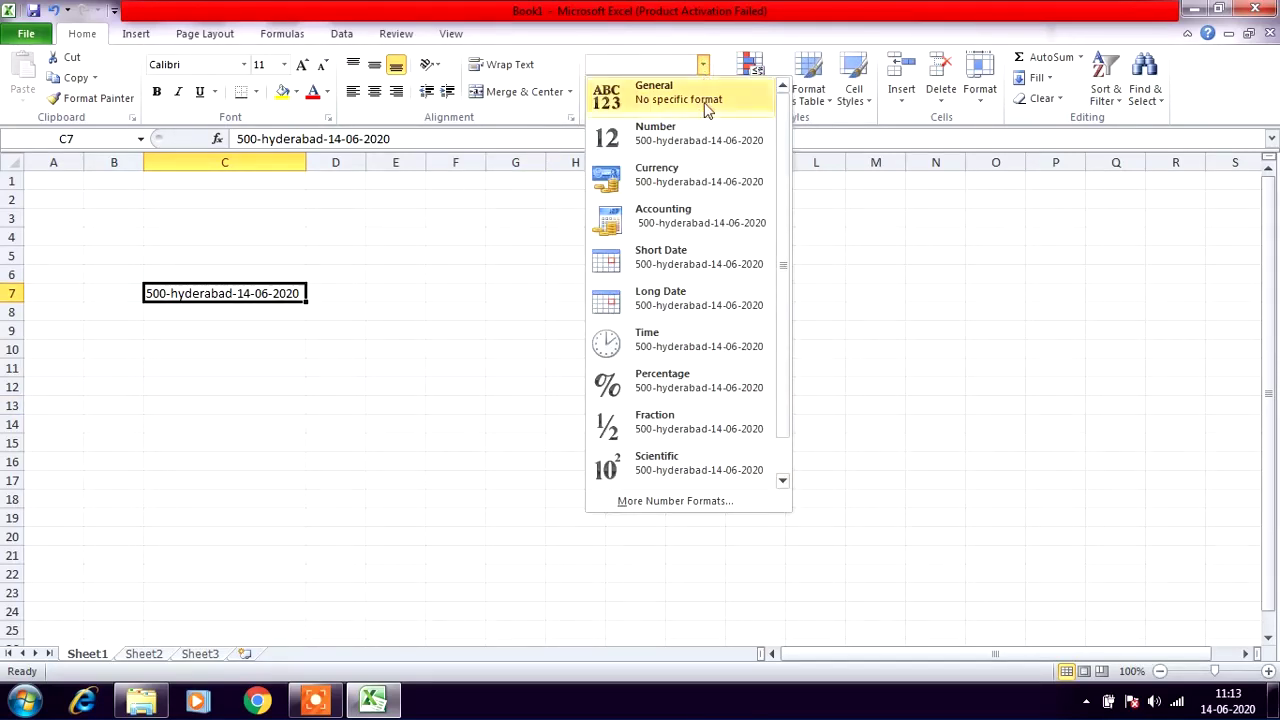
left_click(782, 481)
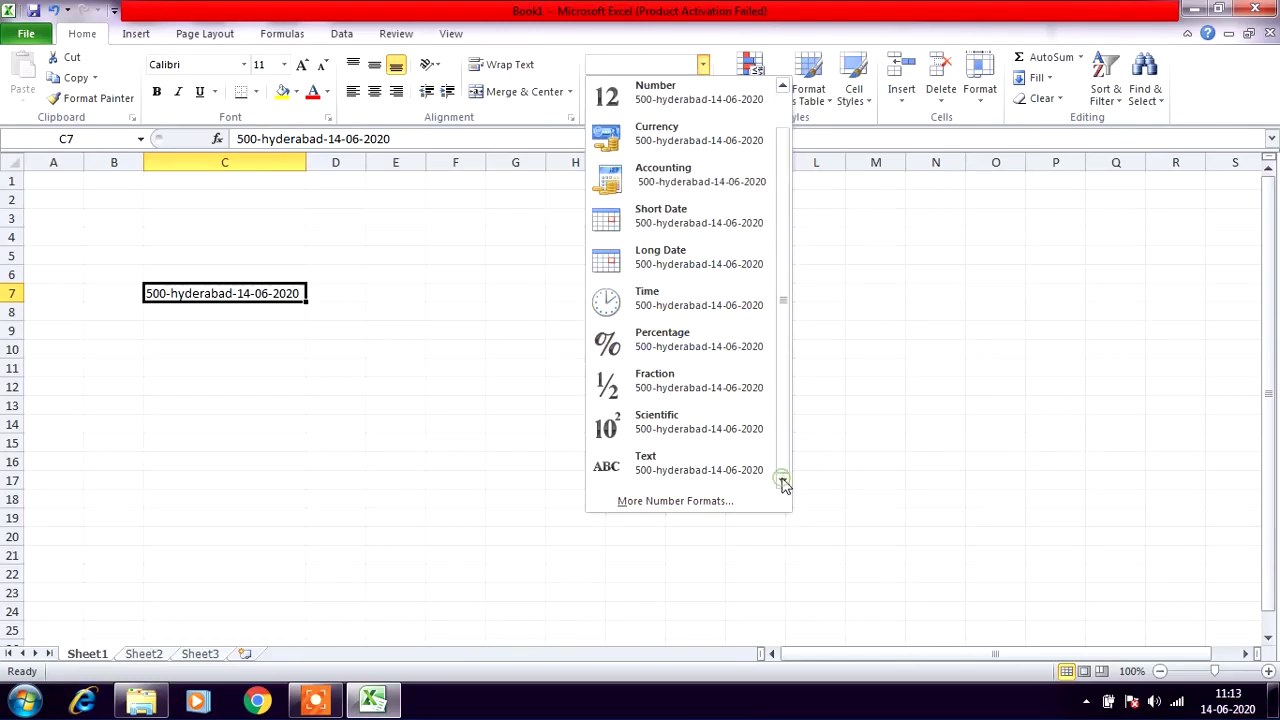
left_click(731, 470)
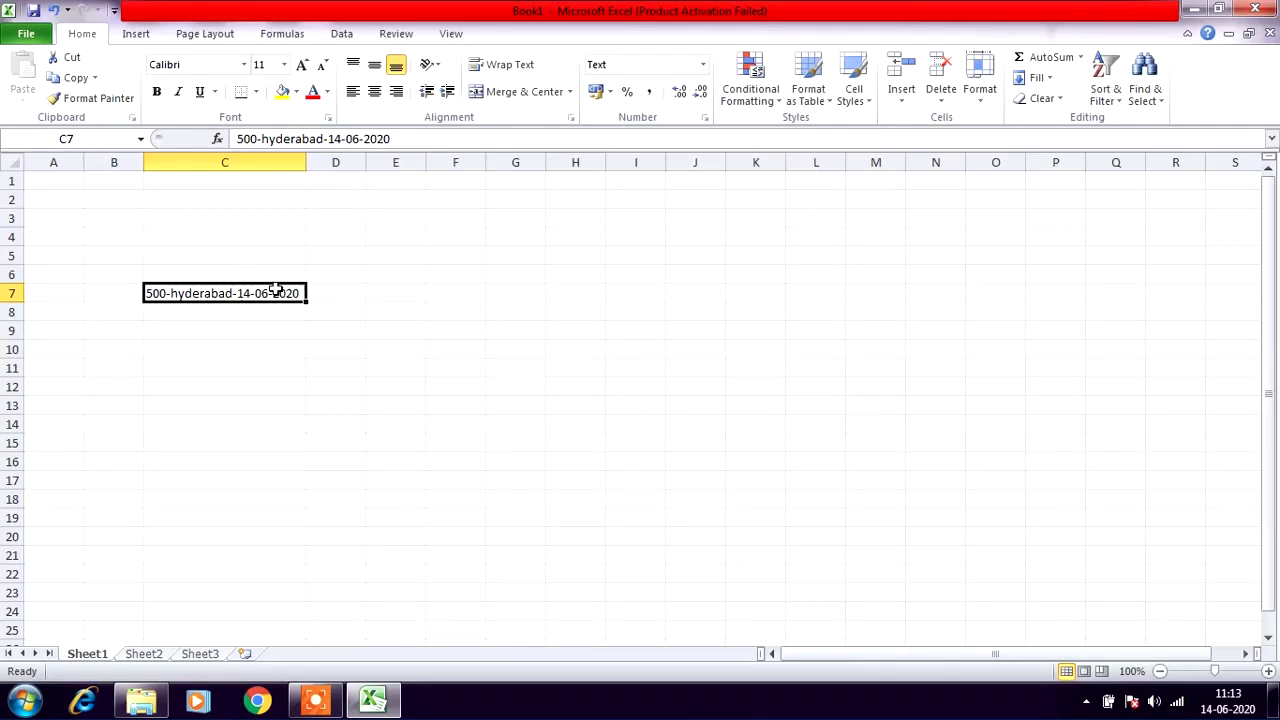
Enter the formula ="*"&C7&"*" in cell E7 and fit the width of column E to the result.
left_click(389, 293)
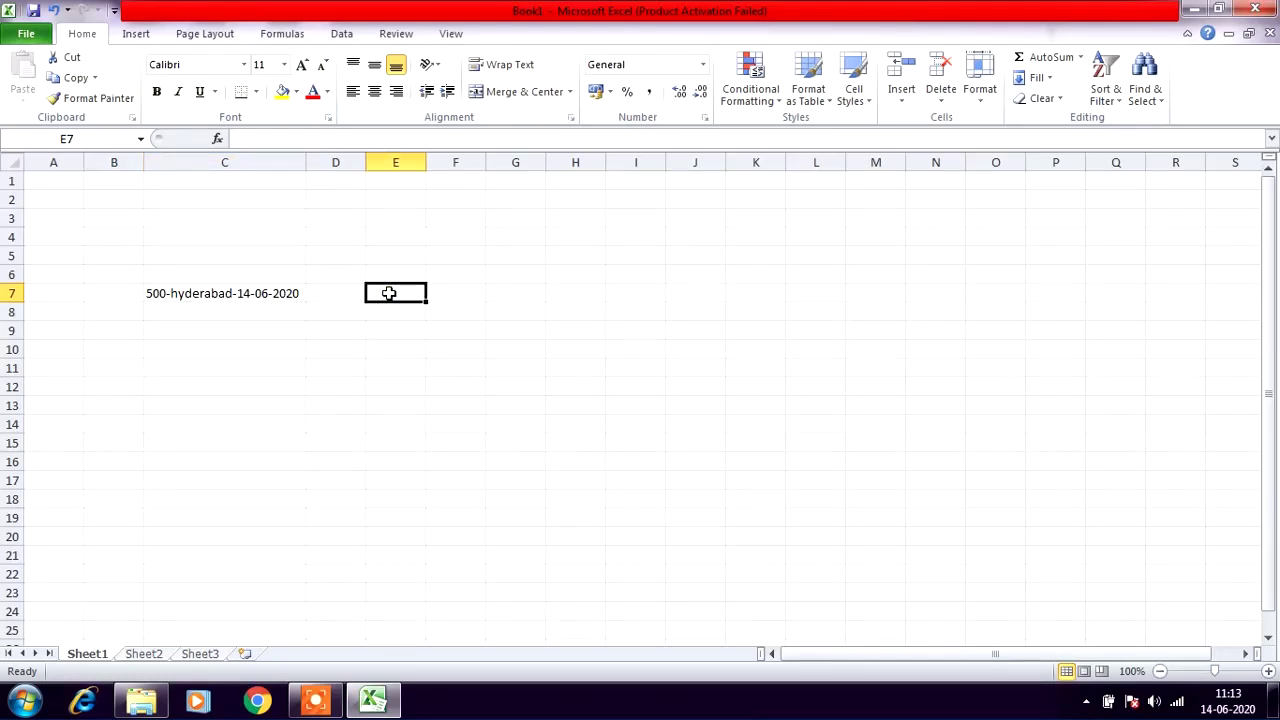
type("=")
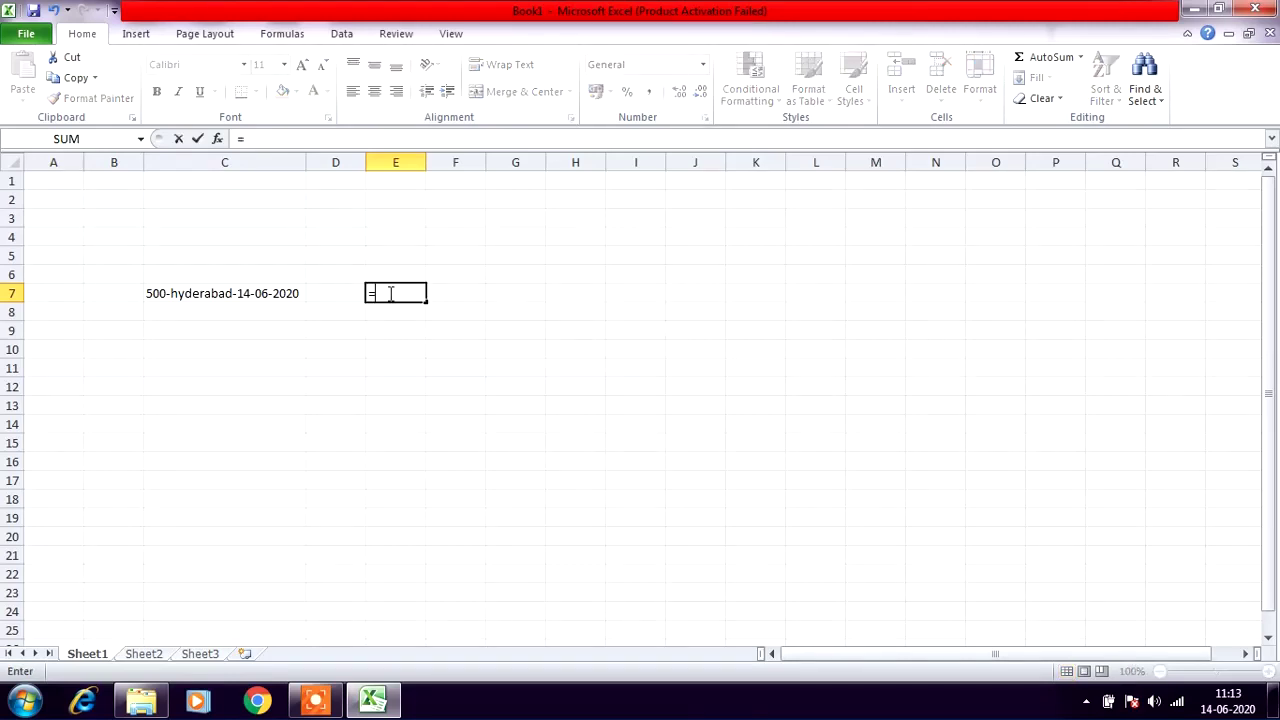
type("\"*\"&")
left_click(258, 295)
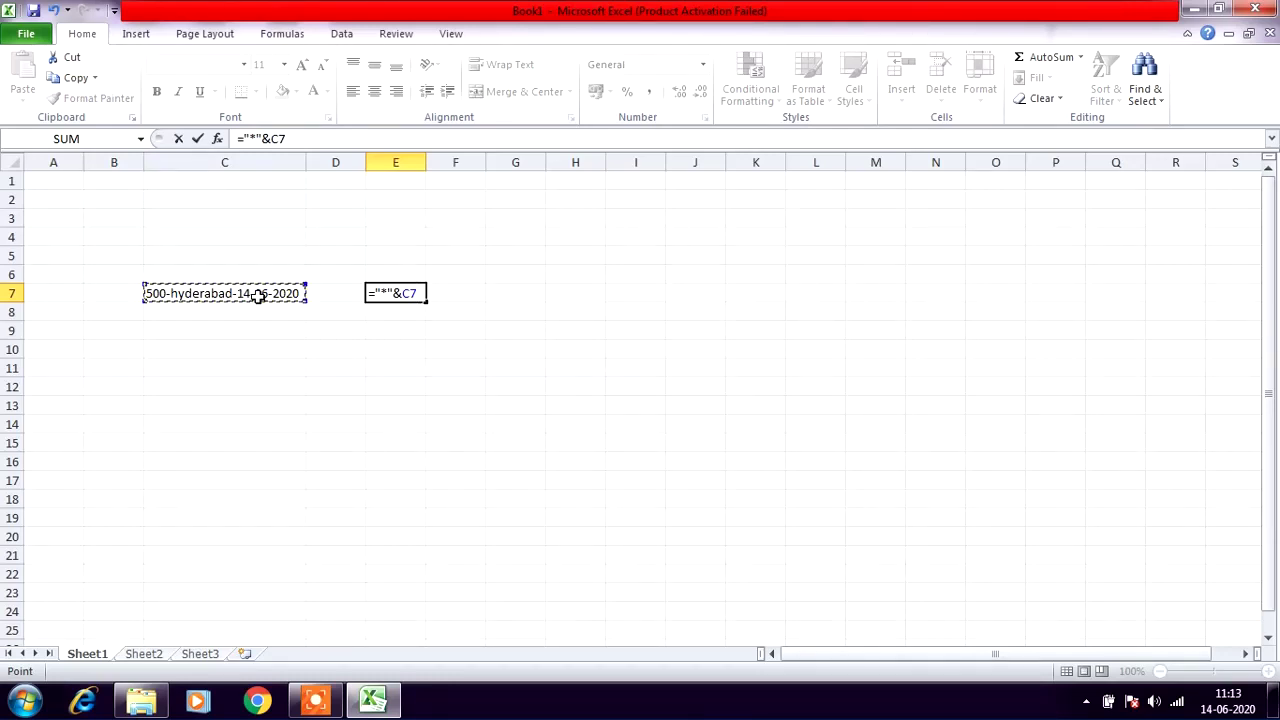
type("&")
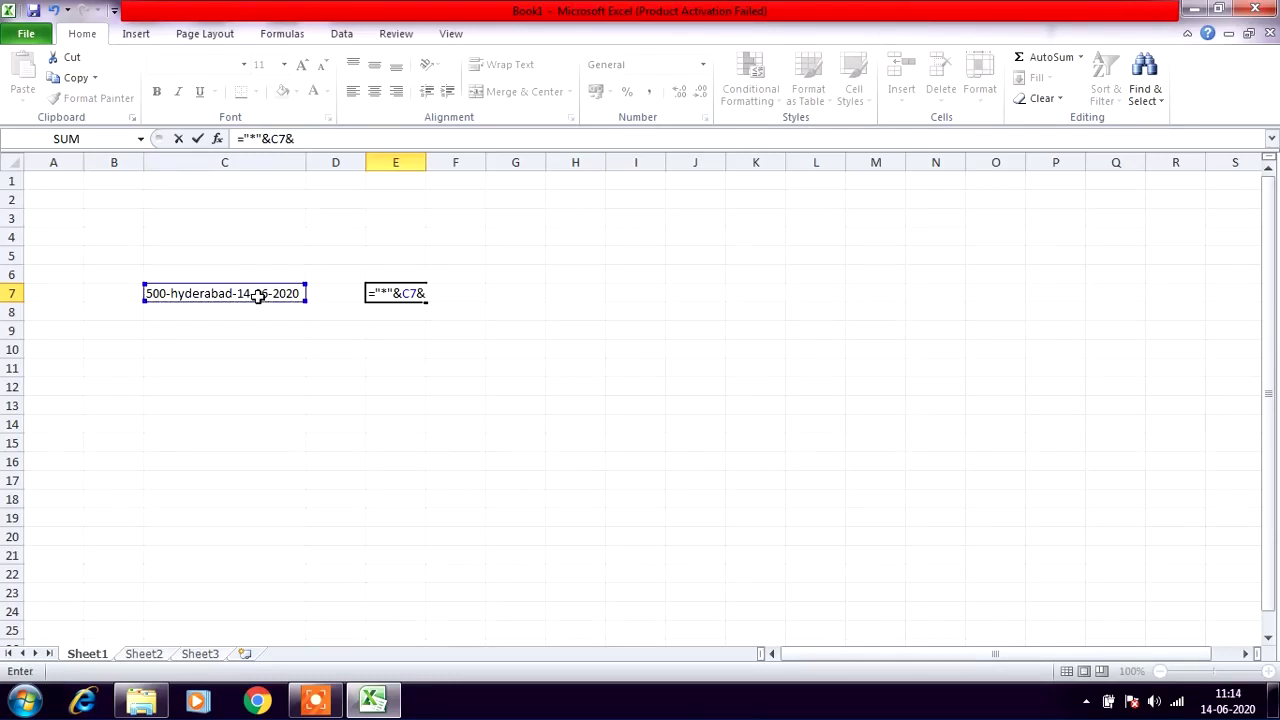
type("\"*\"")
key("Return")
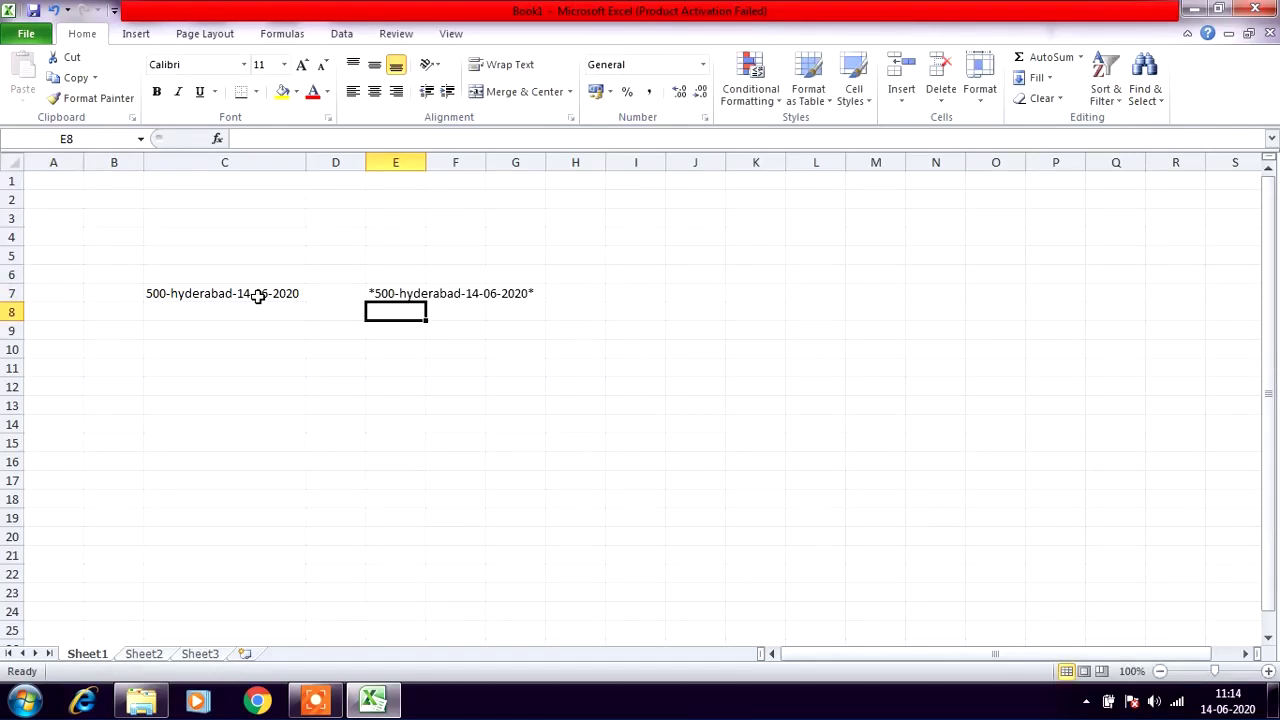
double_click(426, 164)
Apply the CCode39 barcode font to cell E7 and widen column E to hold the whole barcode.
left_click(490, 292)
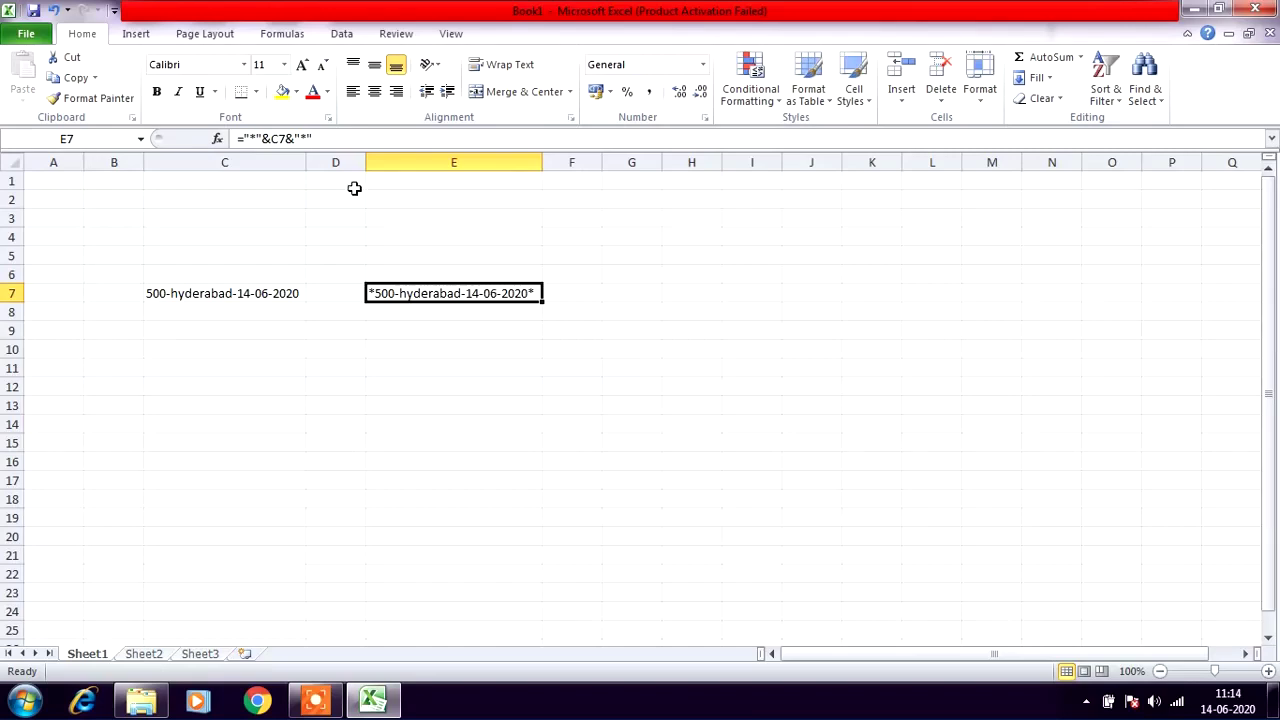
left_click(243, 64)
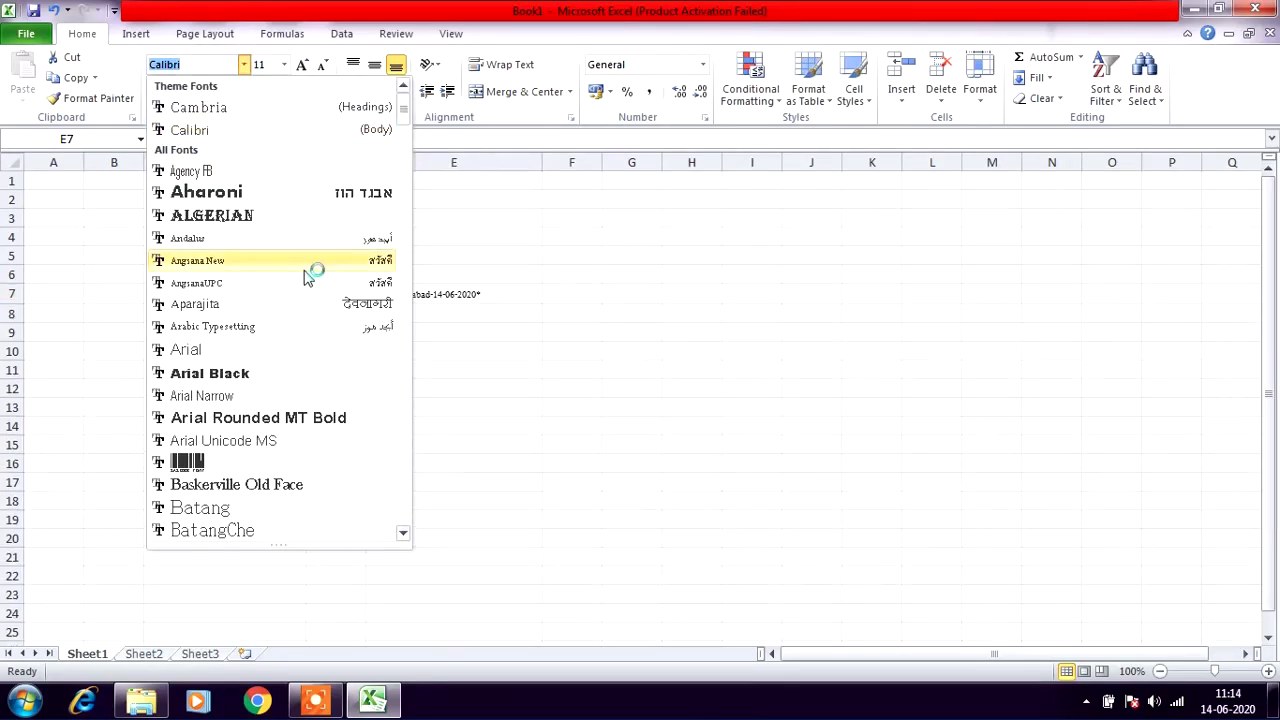
left_click_drag(405, 112, 405, 153)
left_click_drag(404, 160, 404, 176)
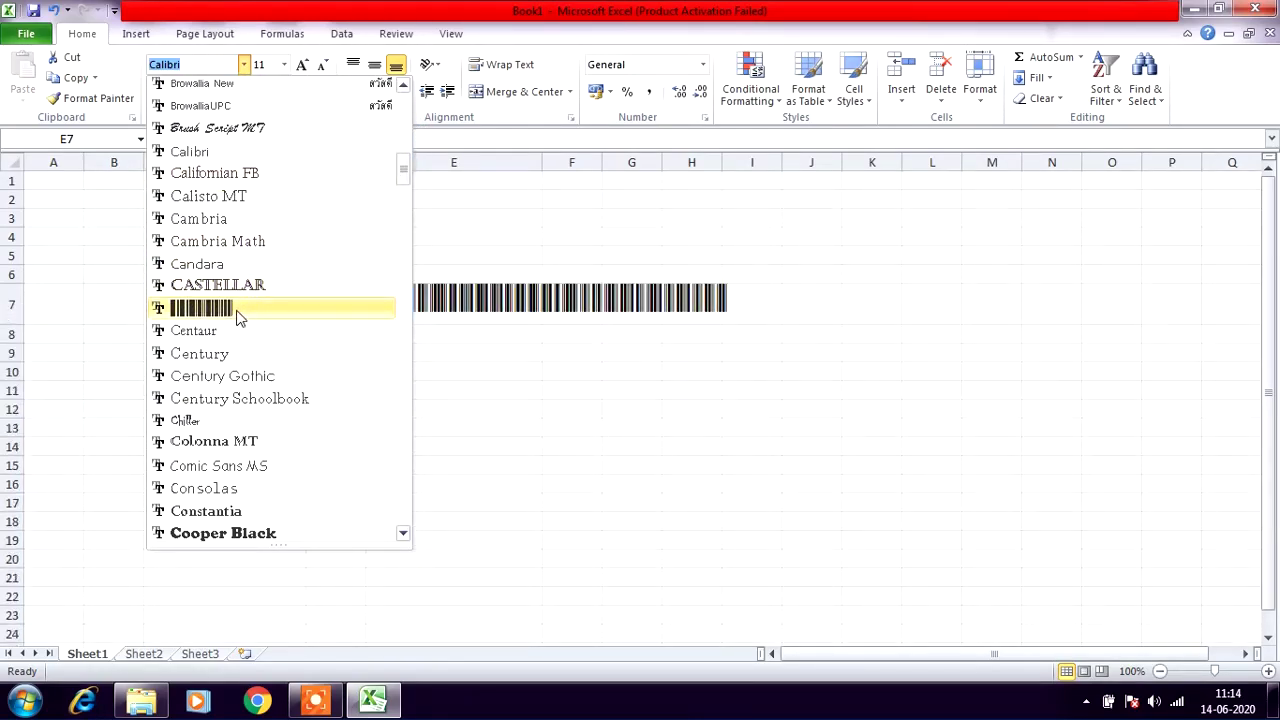
left_click(240, 316)
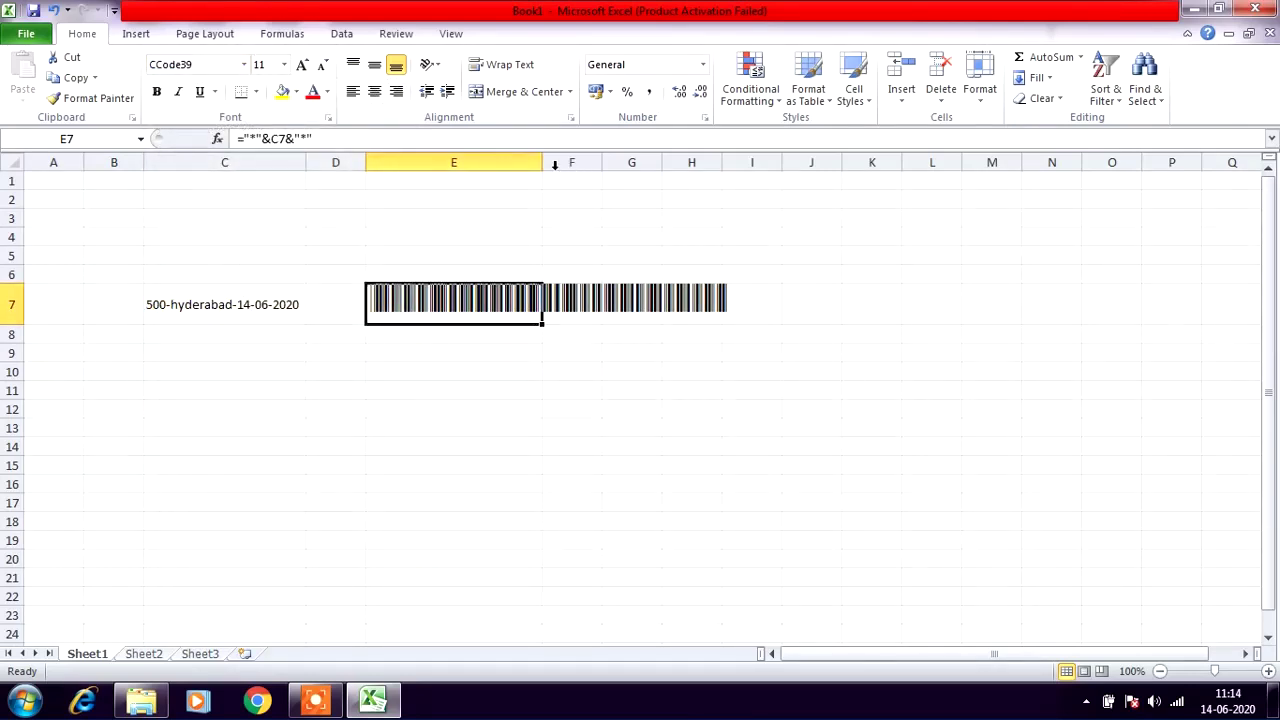
left_click_drag(541, 161, 743, 161)
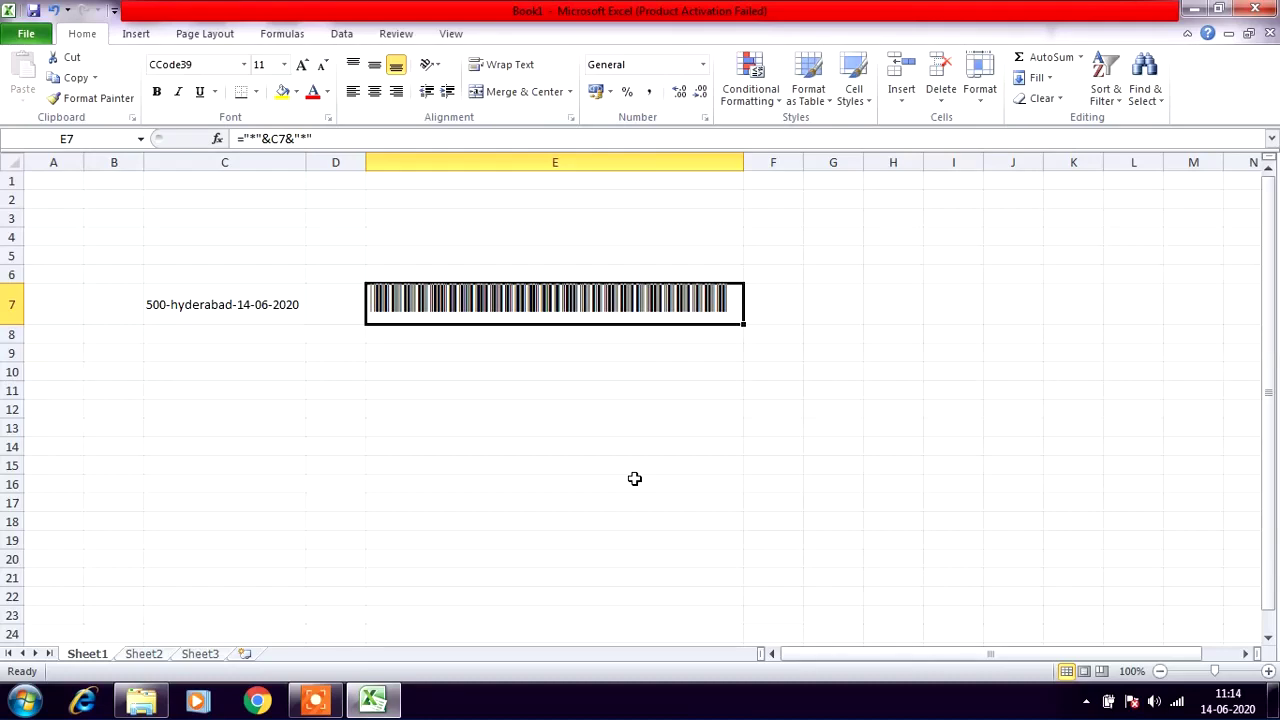
left_click(236, 307)
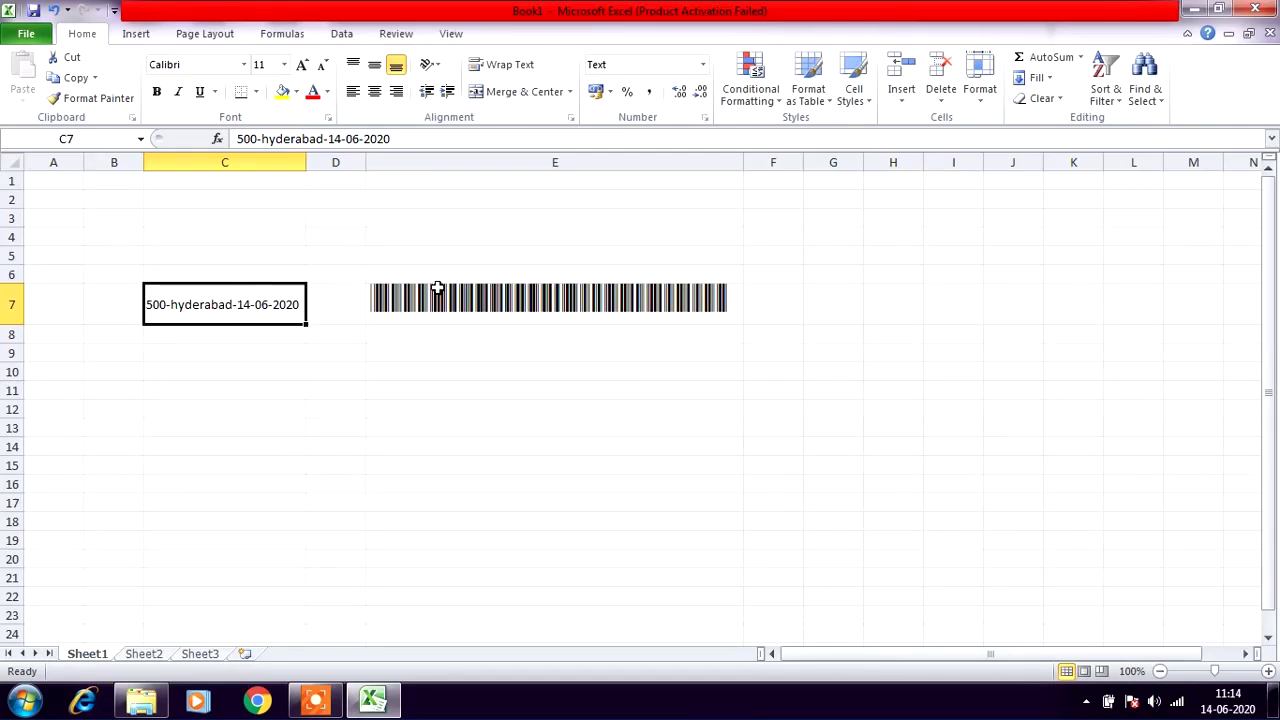
left_click(471, 298)
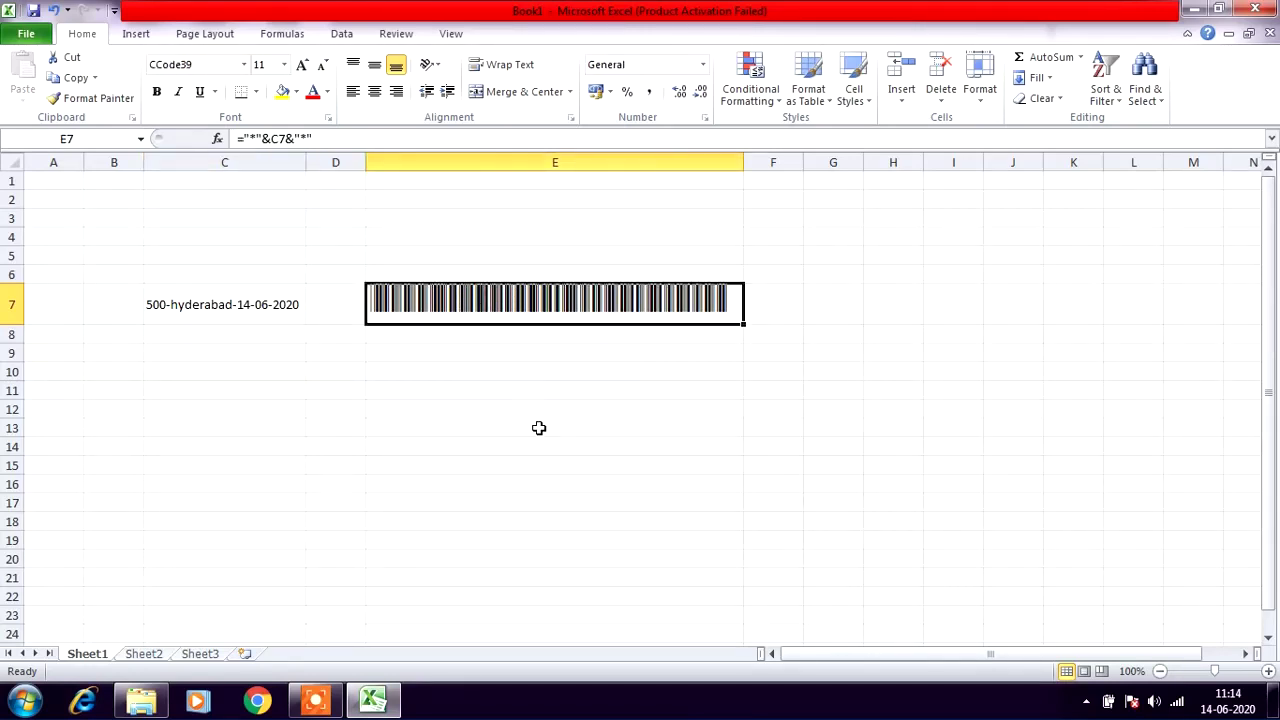
left_click(315, 700)
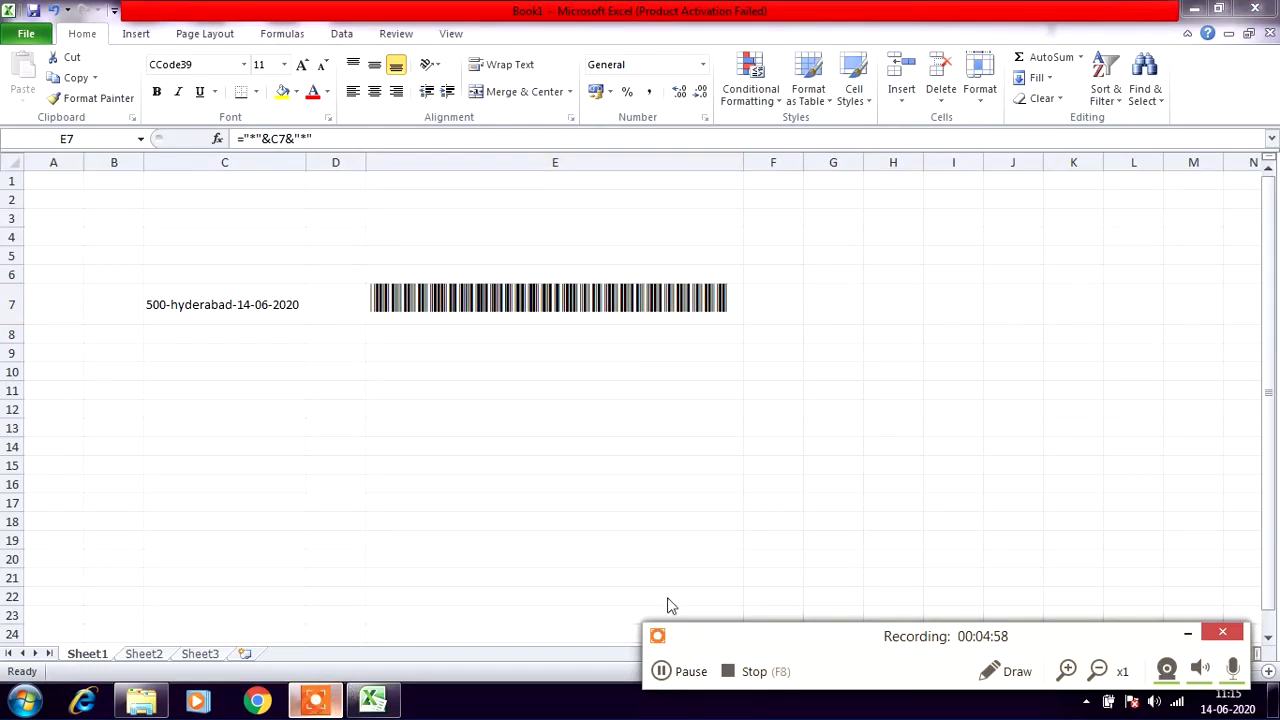
left_click(748, 671)
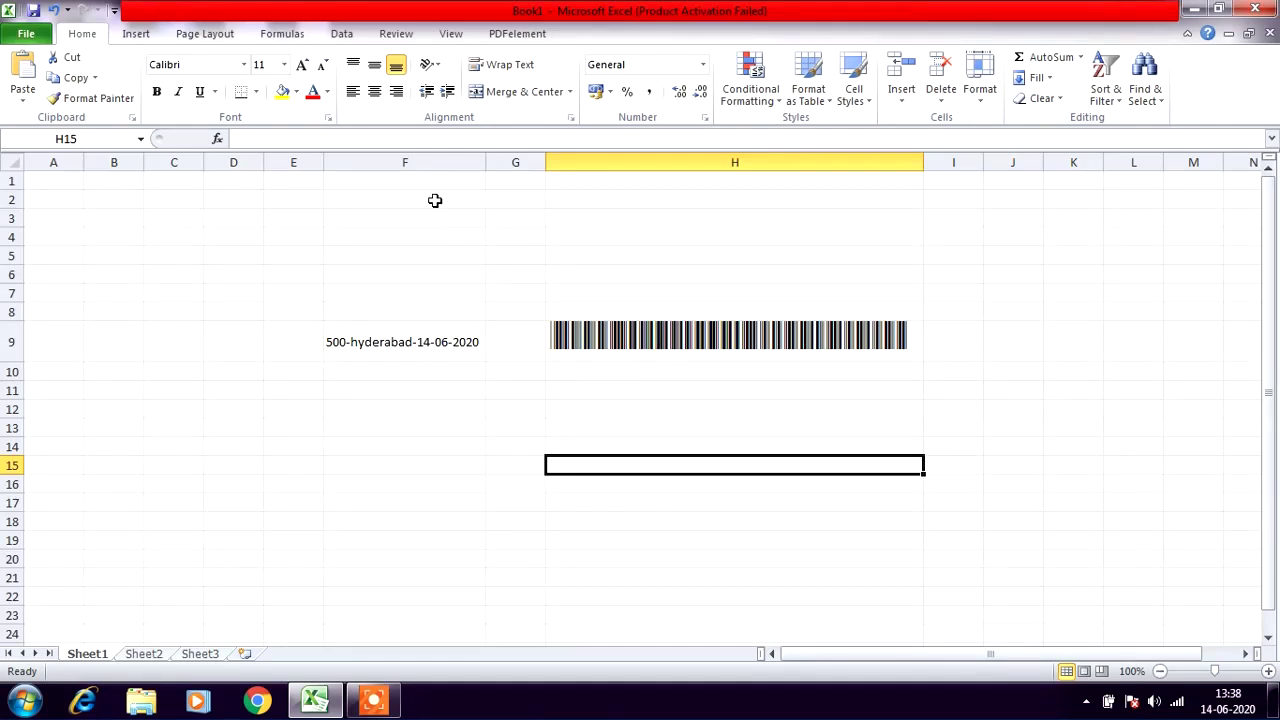
left_click(243, 66)
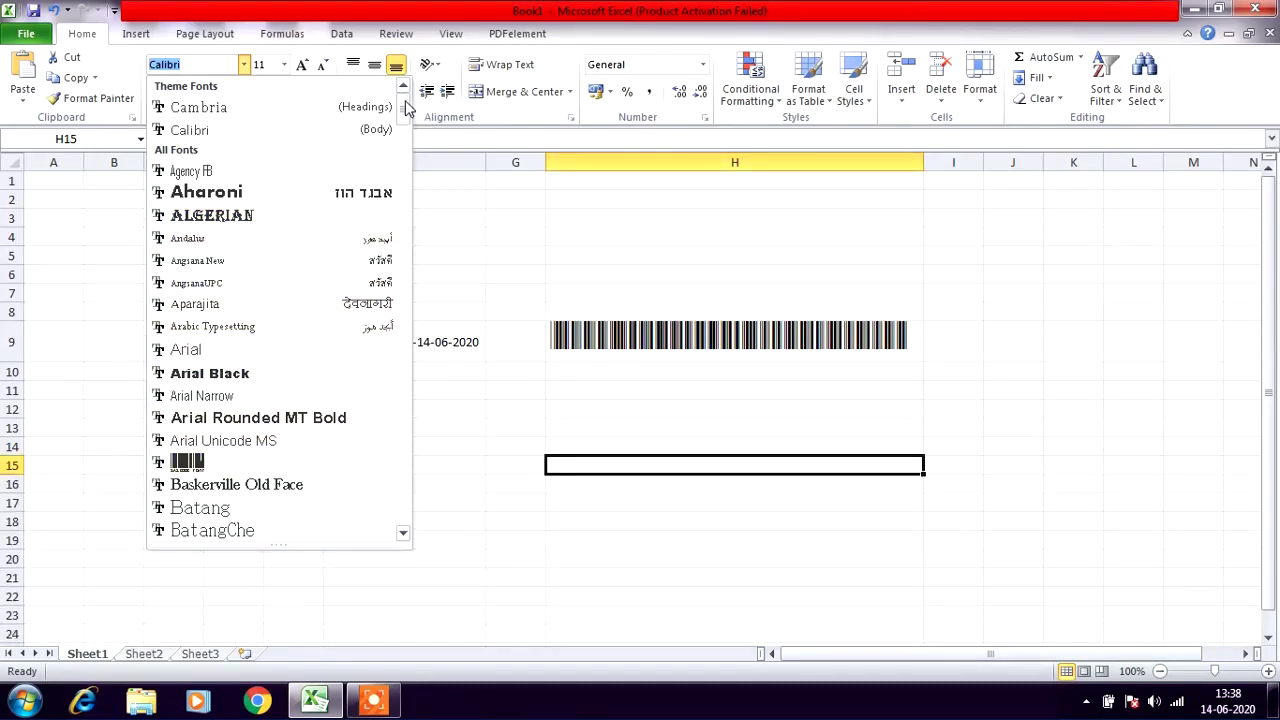
mouse_move(405, 108)
left_mouse_down()
mouse_move(409, 166)
mouse_move(406, 110)
left_mouse_up()
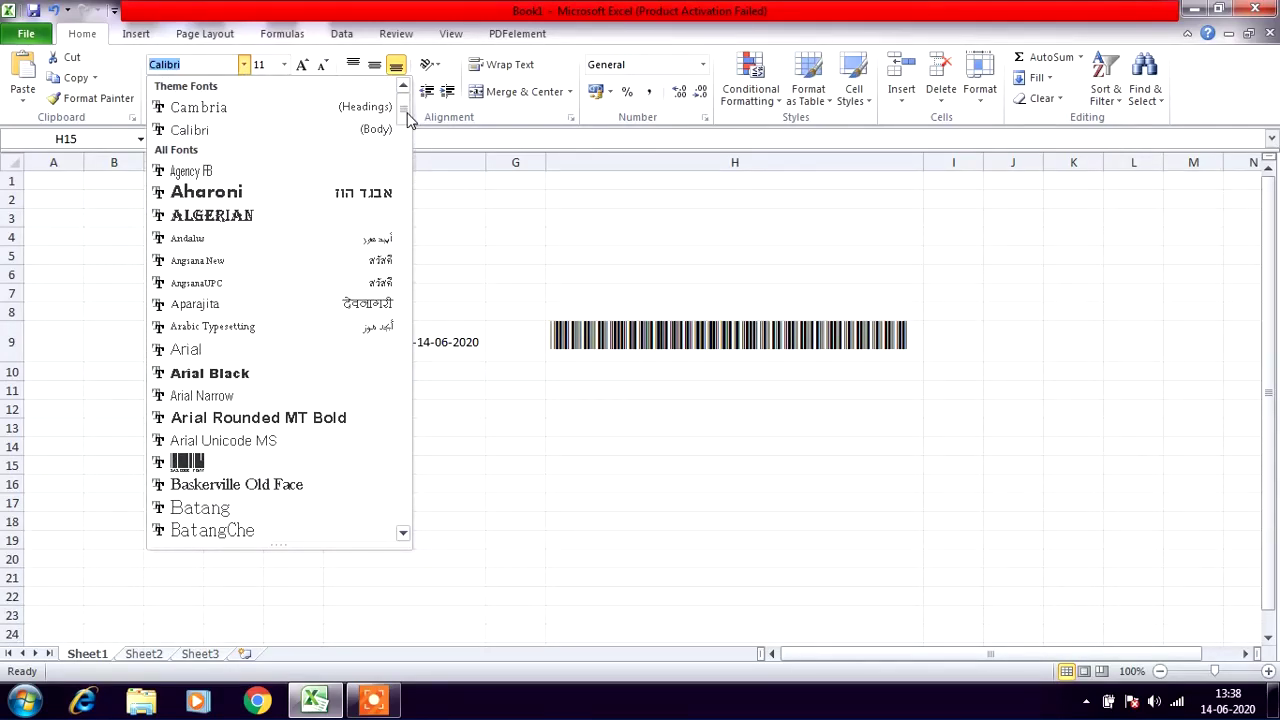
left_click(626, 487)
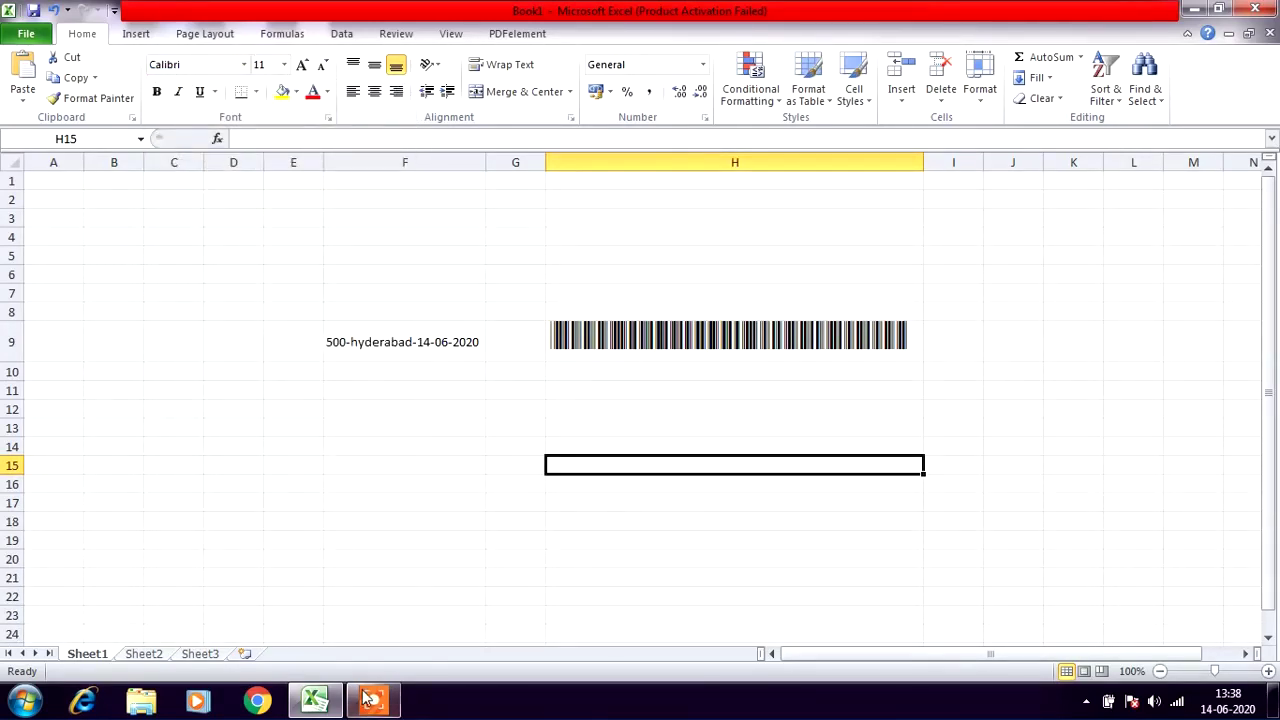
Switch to Google Chrome, go to dafont.com and open the Bar Code category under Dingbats.
left_click(260, 701)
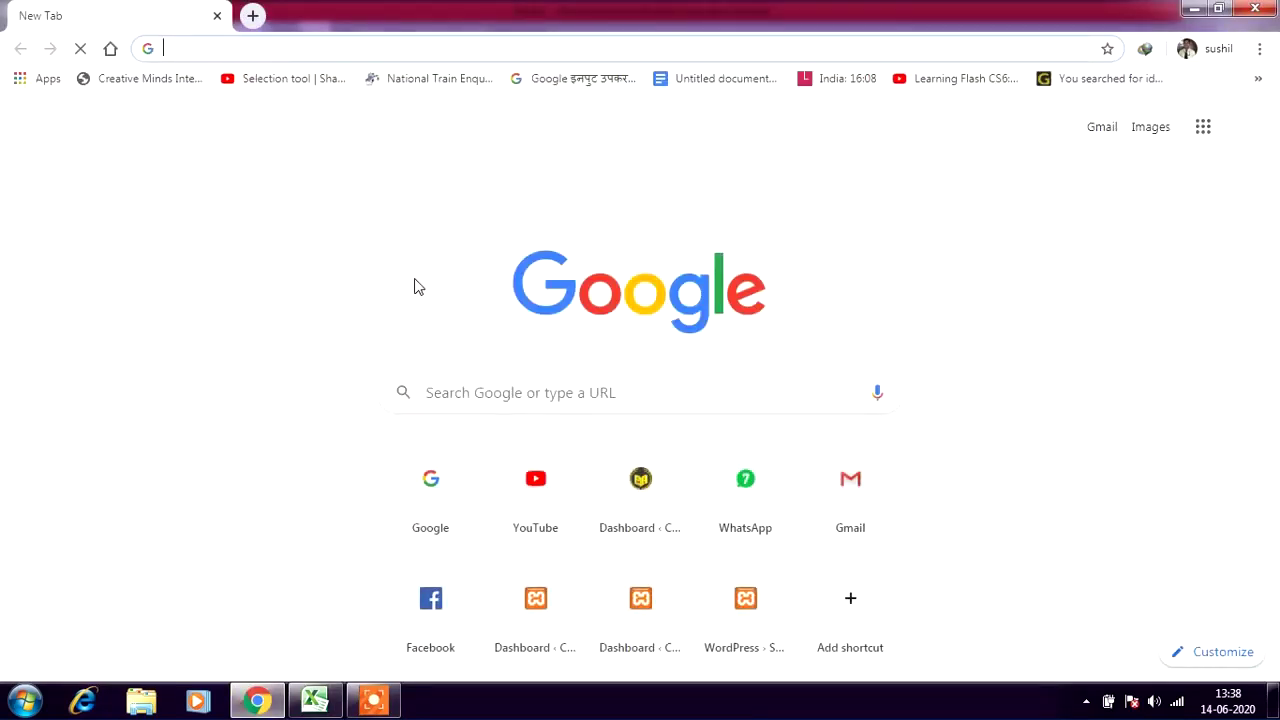
type("a")
key("BackSpace")
type("dafont.com")
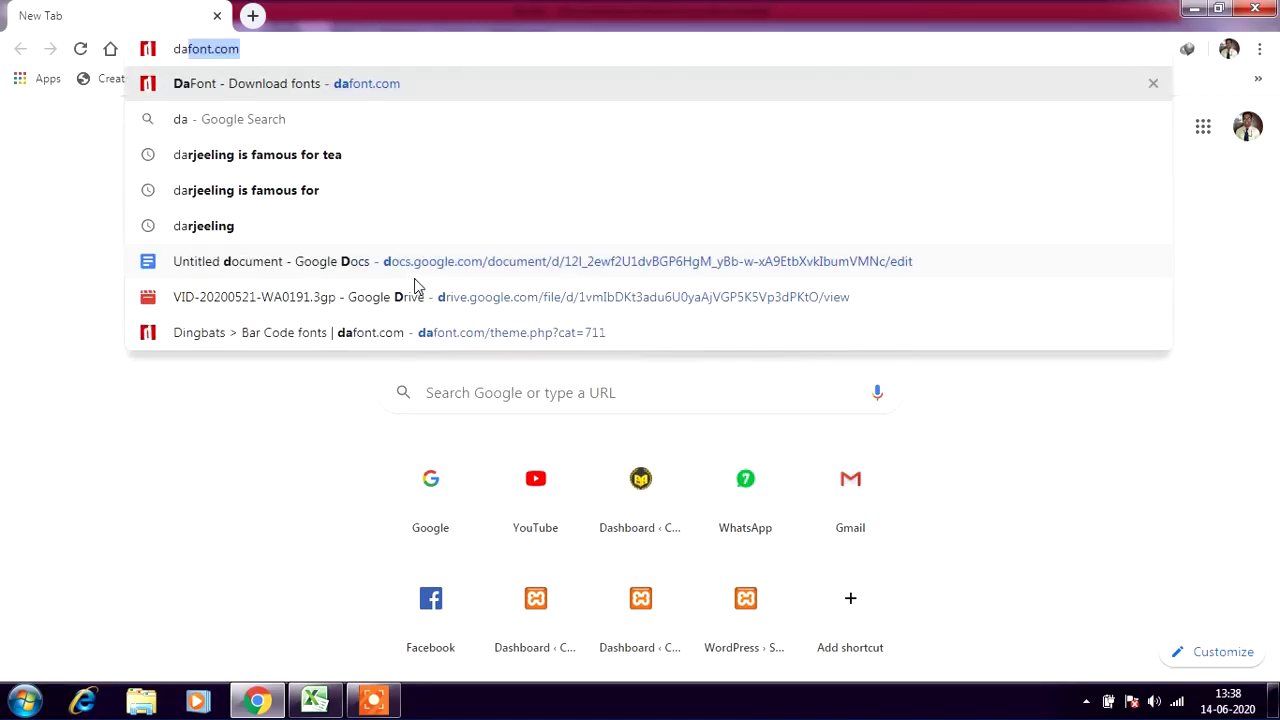
key("Return")
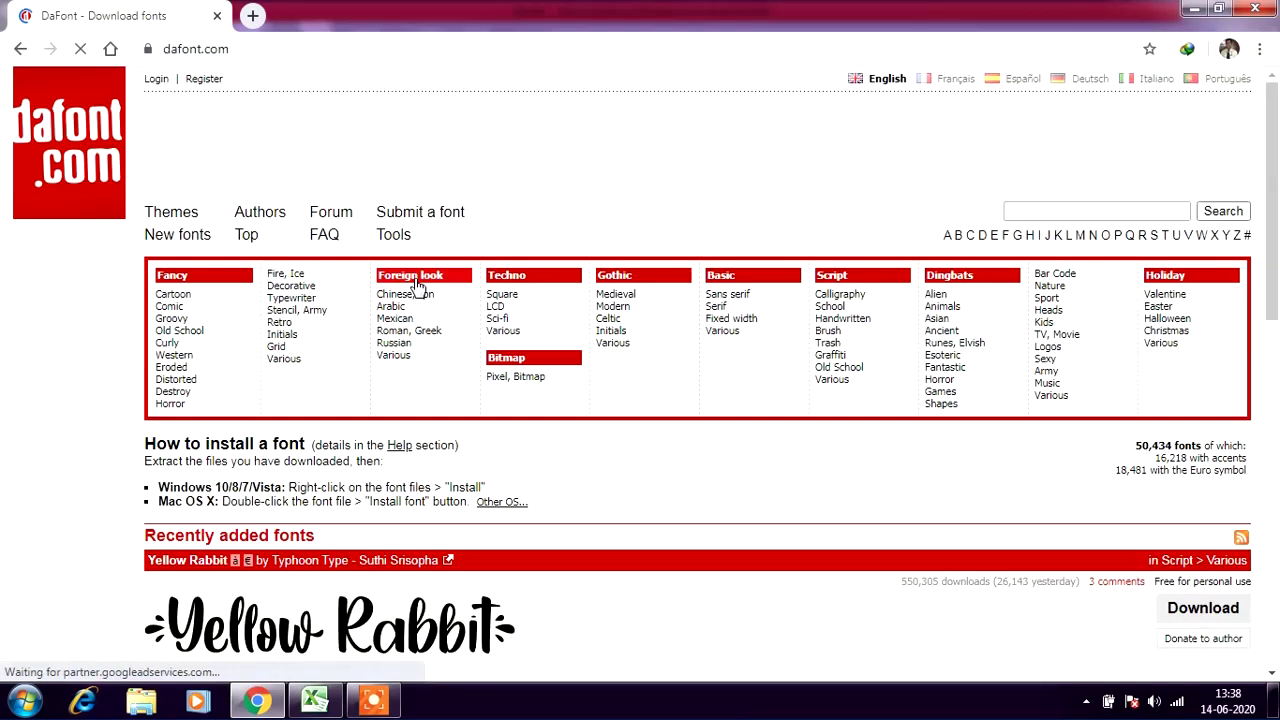
left_click(1058, 280)
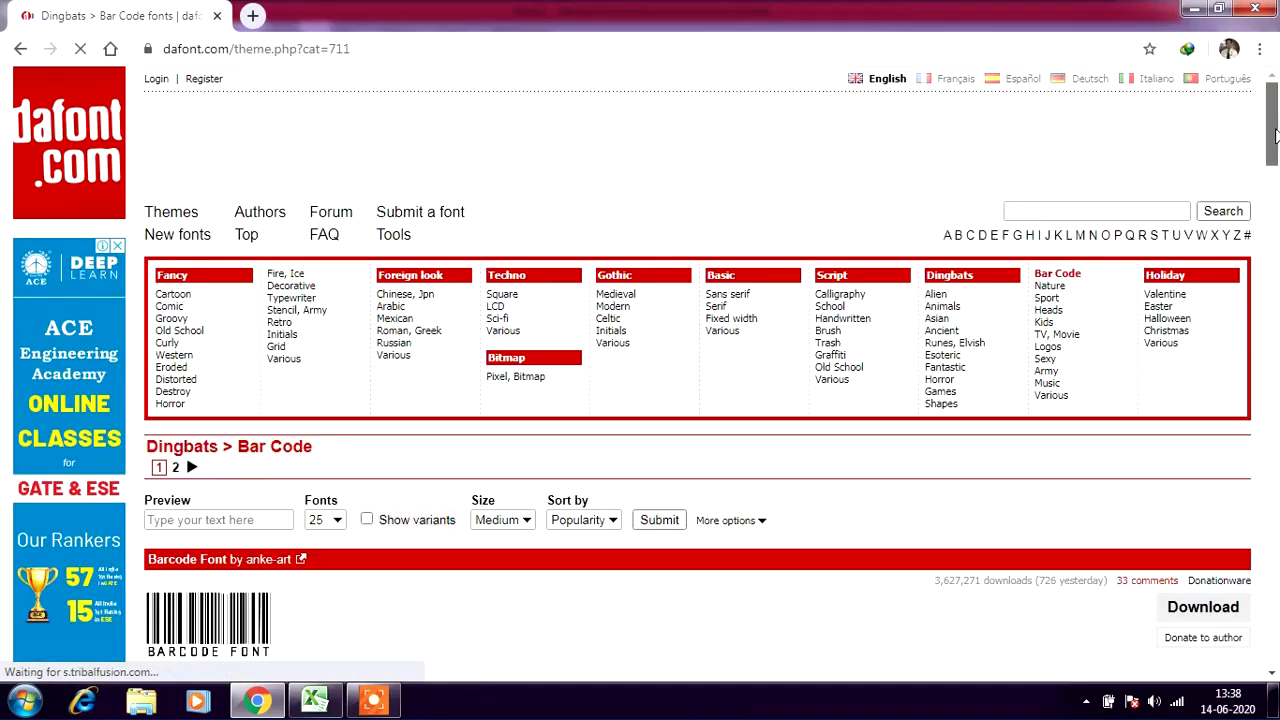
Download the CCode39 font and show the downloaded ccode39.zip in its folder.
scroll(1277, 175, "down", 4)
scroll(1277, 180, "down", 2)
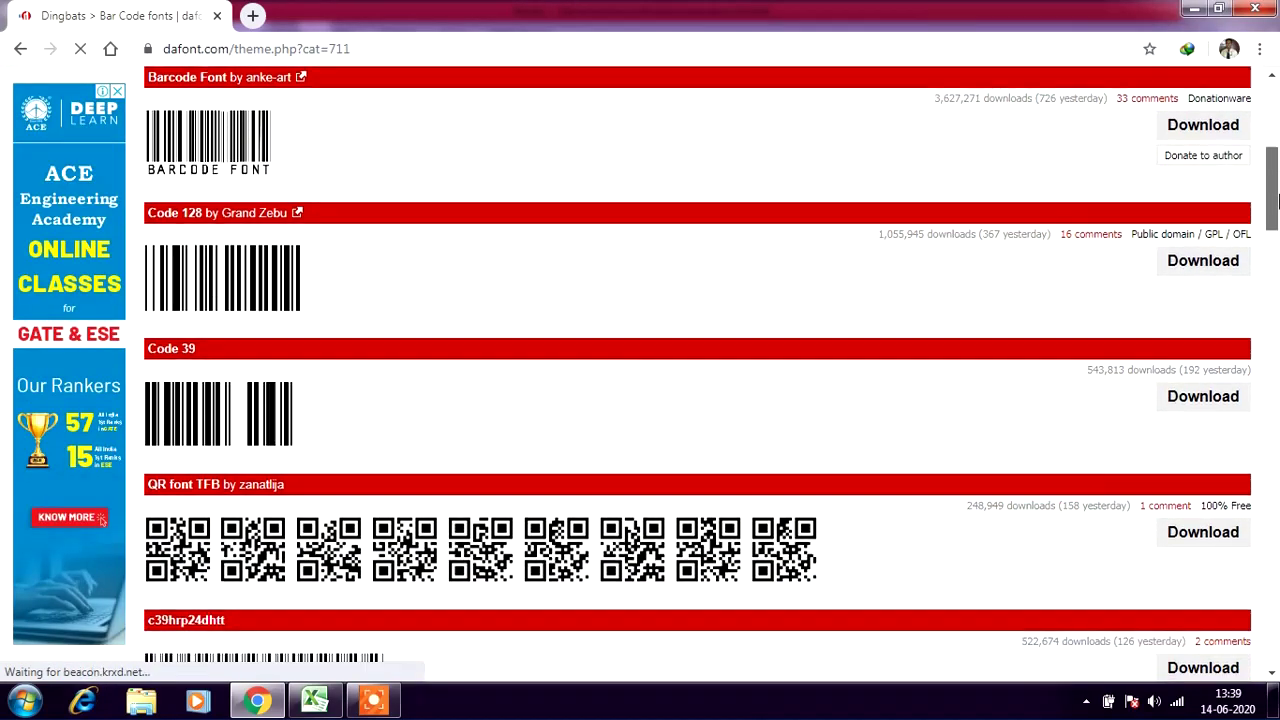
left_click_drag(1277, 200, 1277, 274)
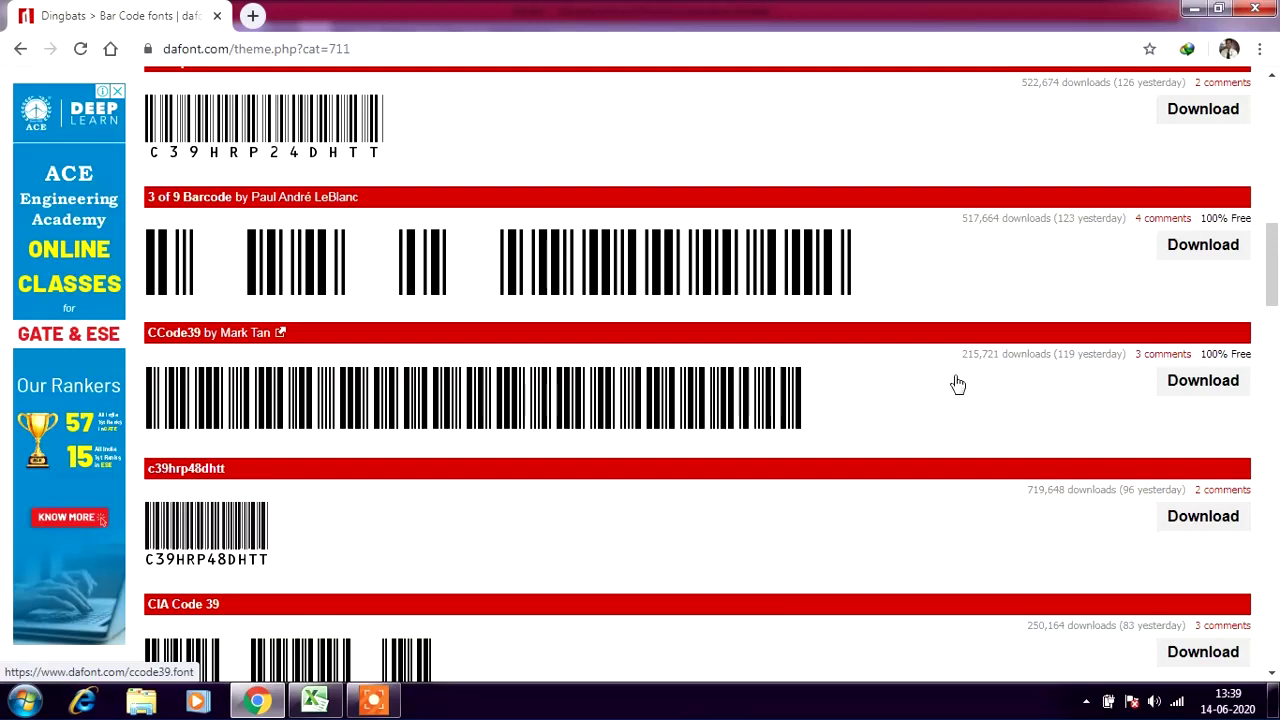
left_click(1203, 382)
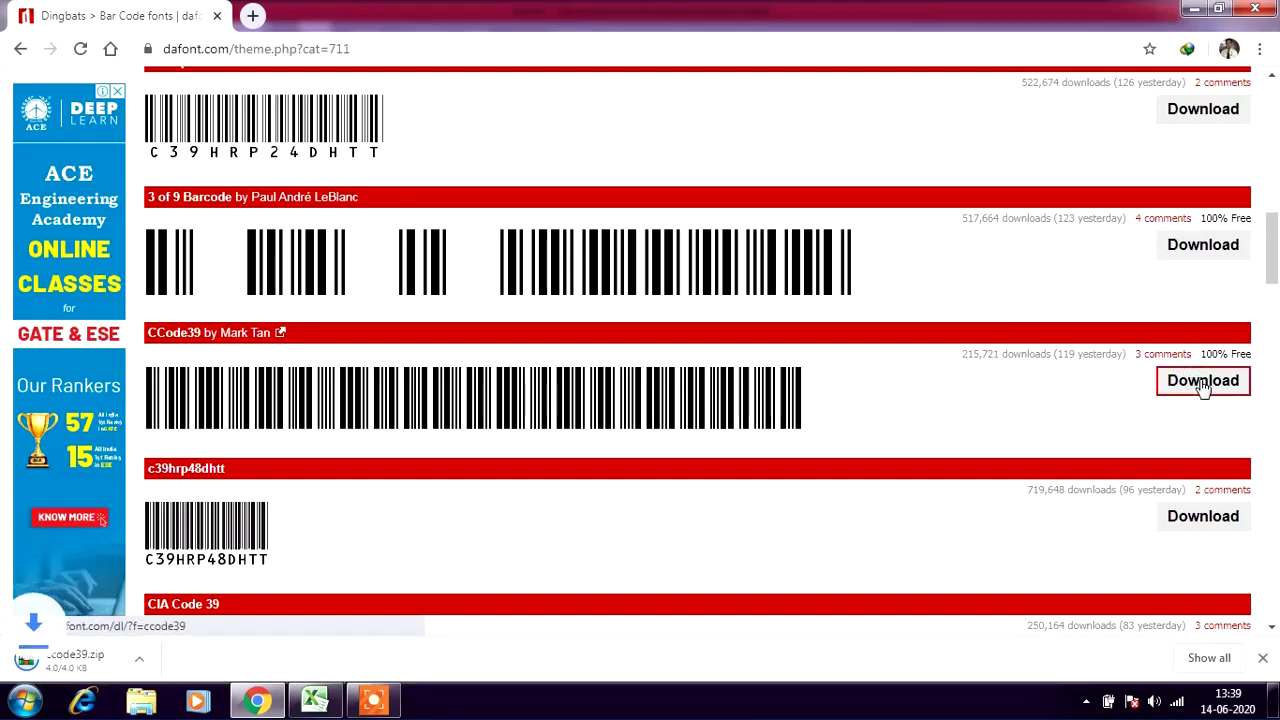
left_click(193, 659)
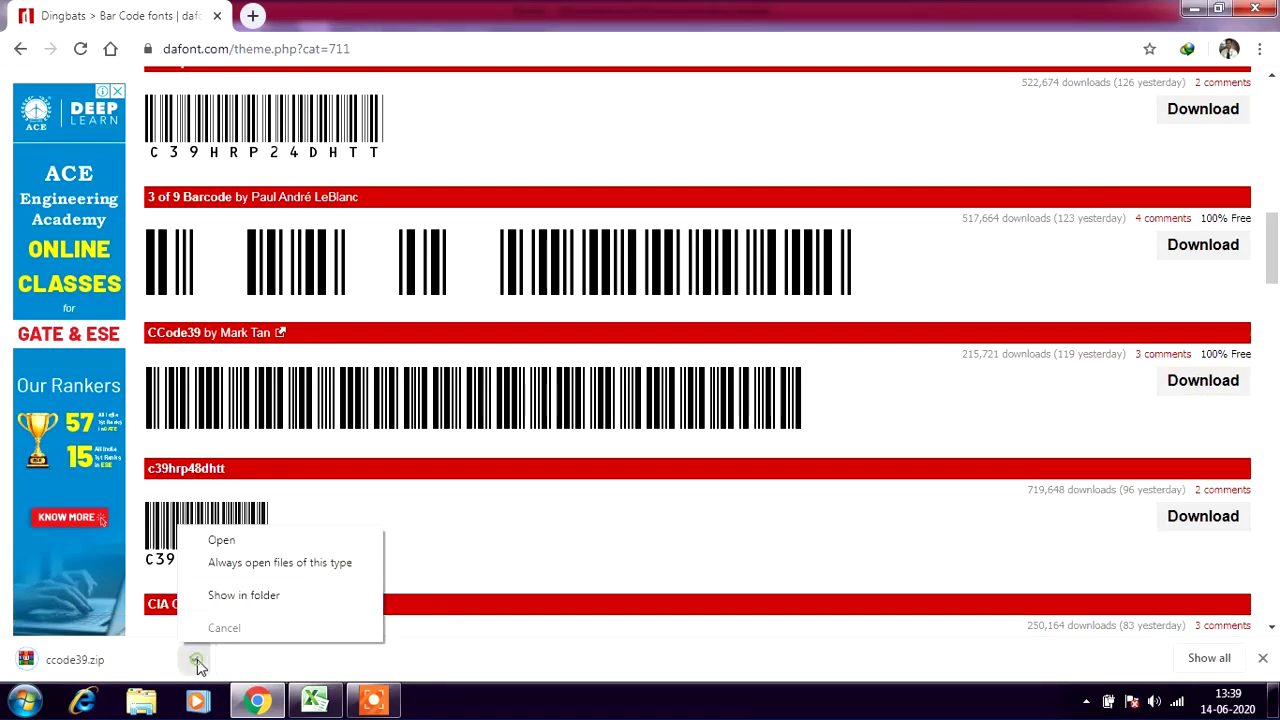
left_click(249, 594)
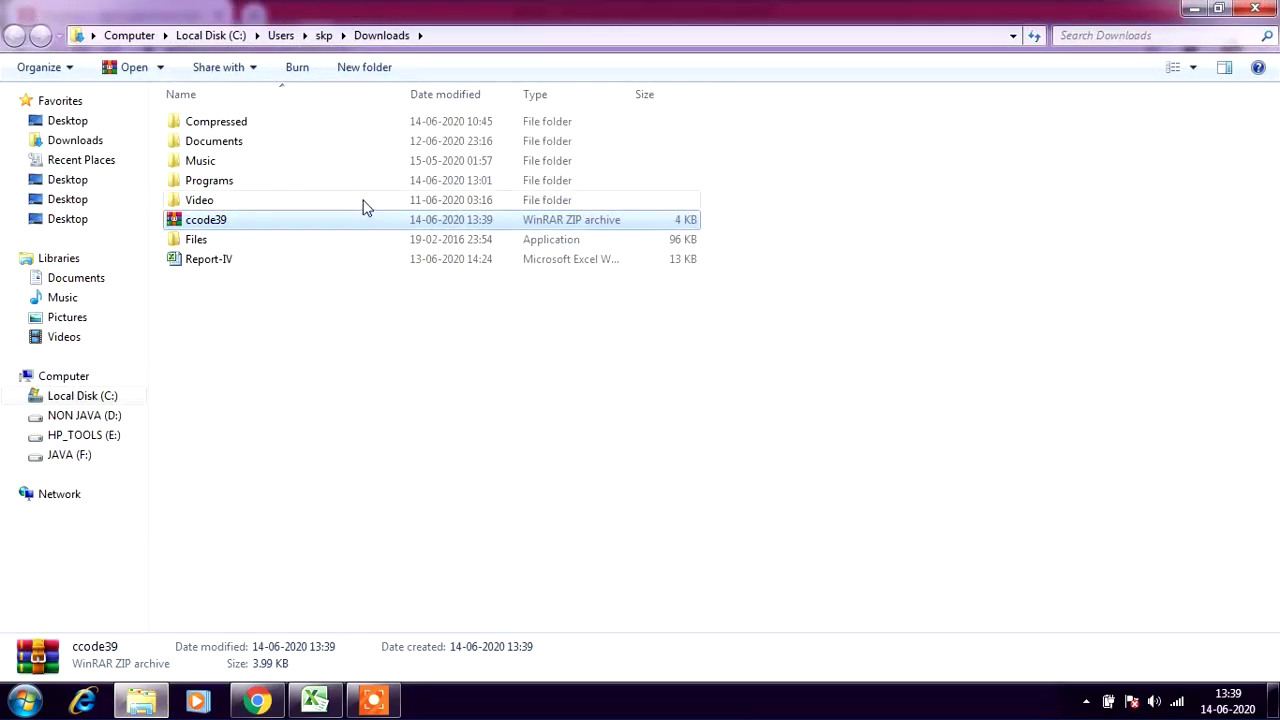
Create a new folder in Downloads, move the ccode39 archive into it and open the folder.
right_click(366, 222)
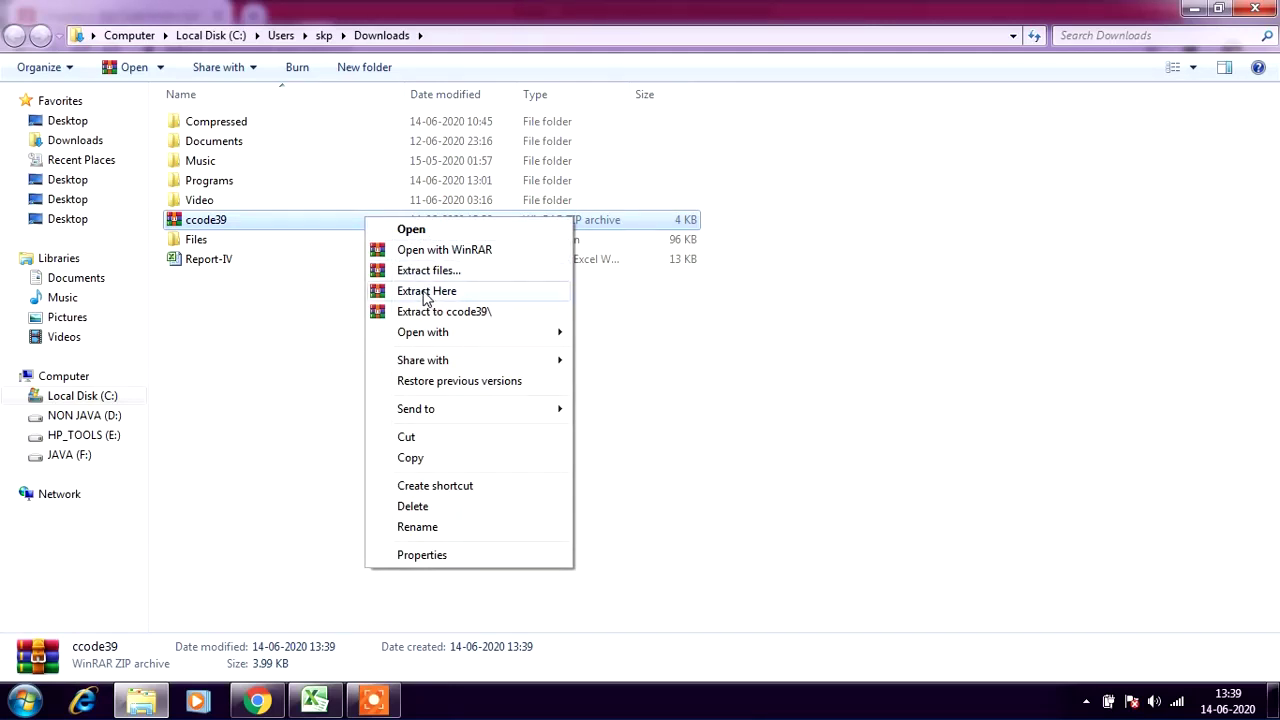
left_click(280, 319)
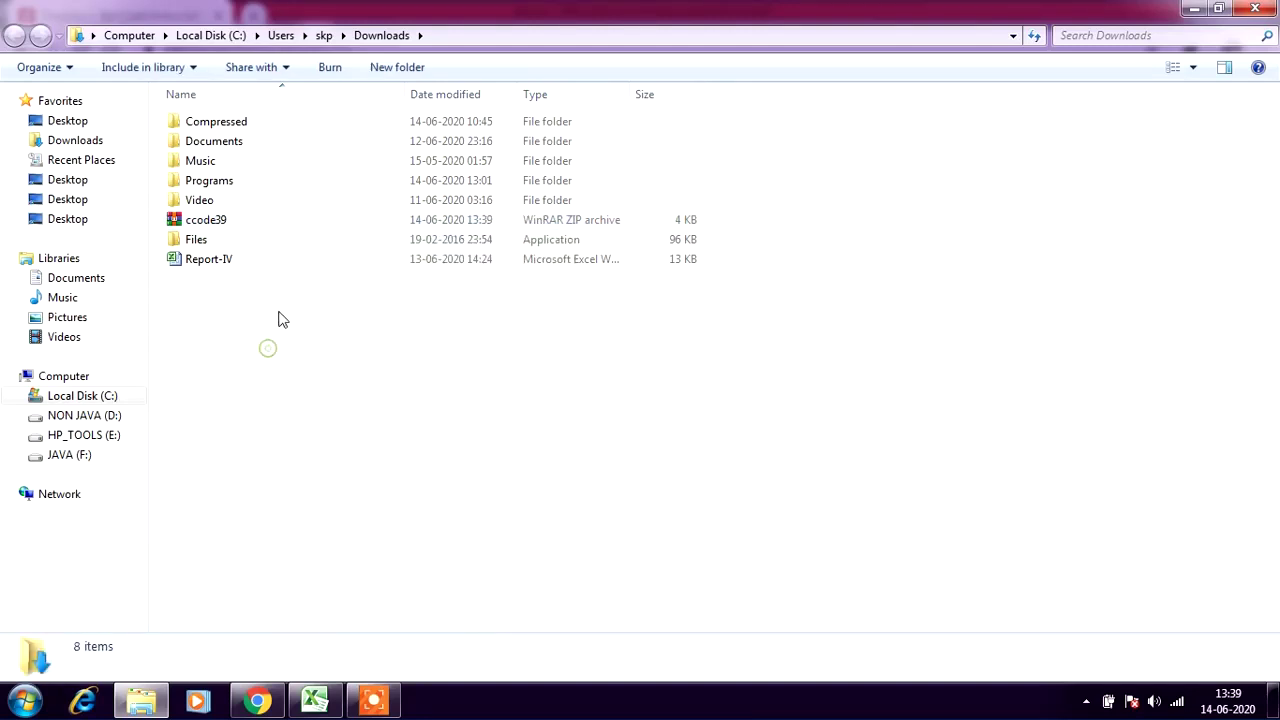
left_click(397, 70)
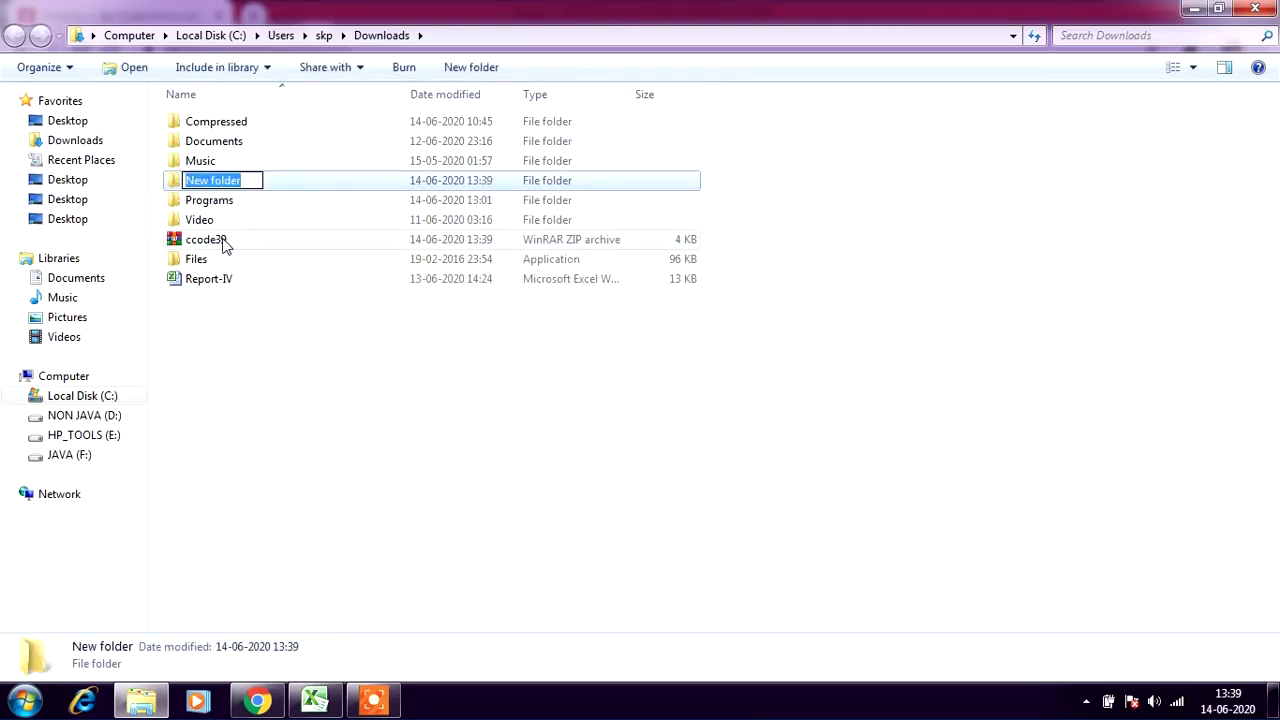
left_click_drag(224, 246, 226, 188)
double_click(226, 188)
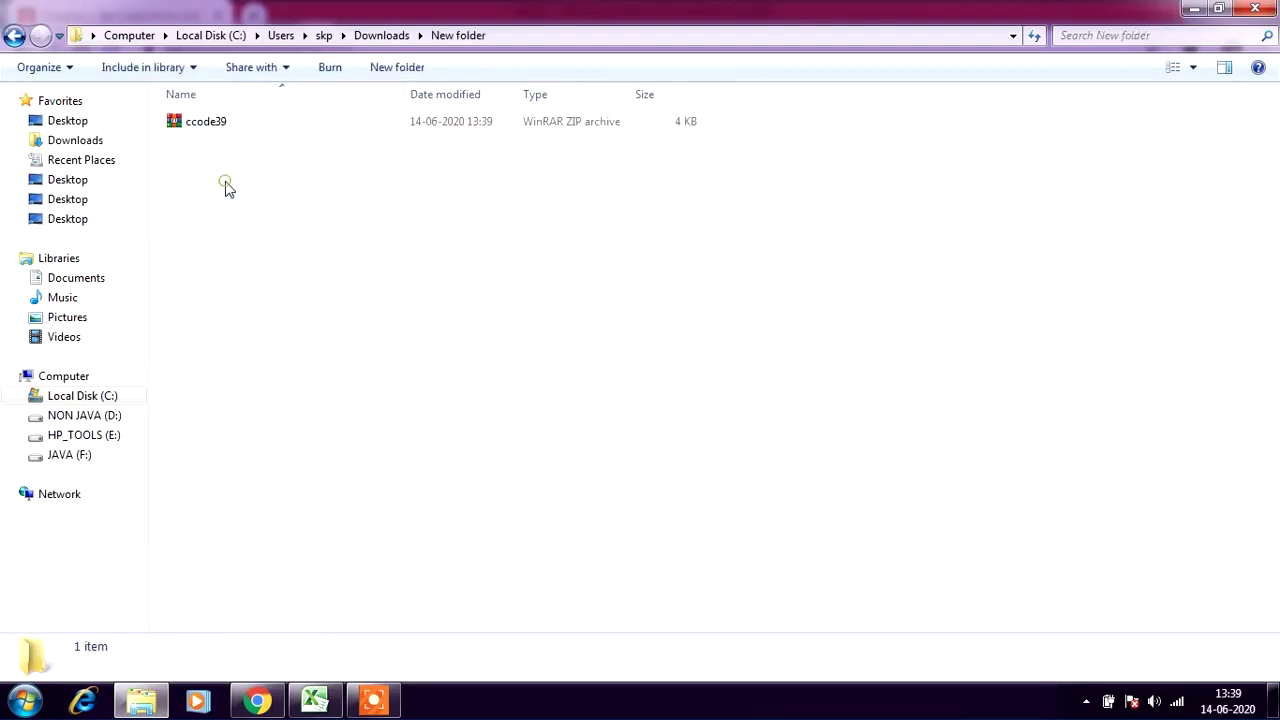
Extract the ccode39 archive directly into the current folder.
left_click(220, 122)
right_click(220, 122)
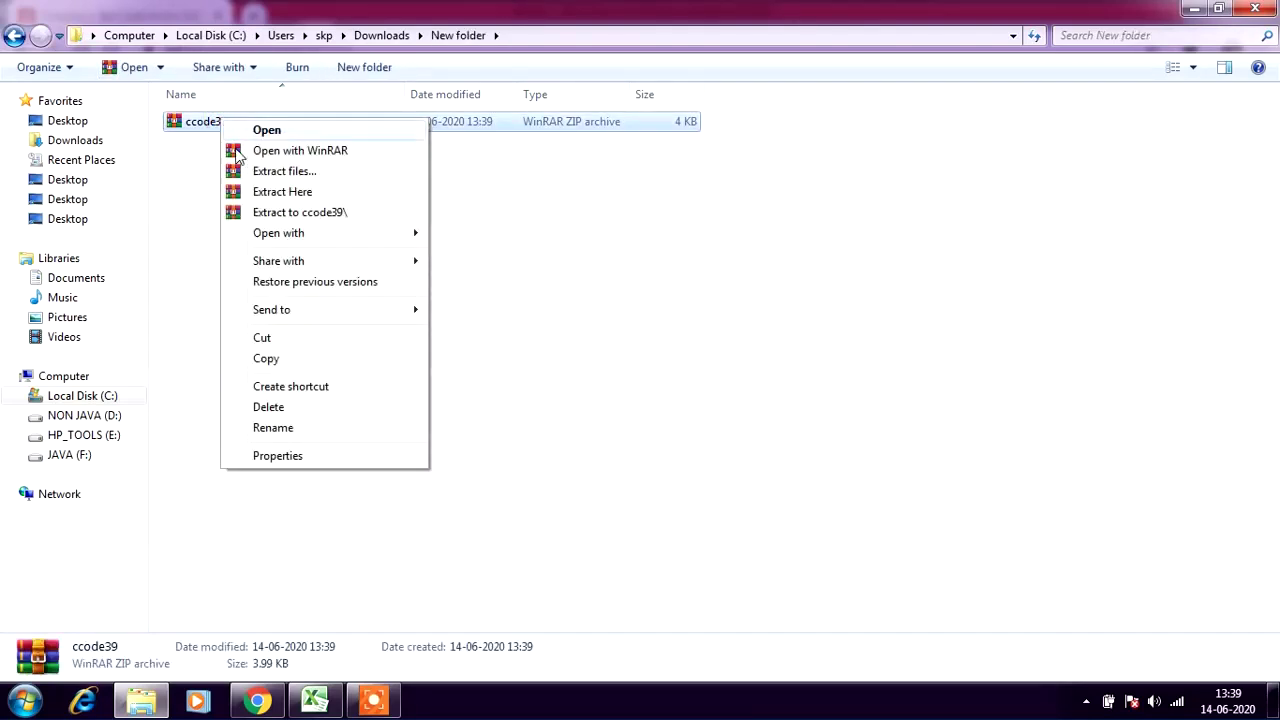
left_click(271, 189)
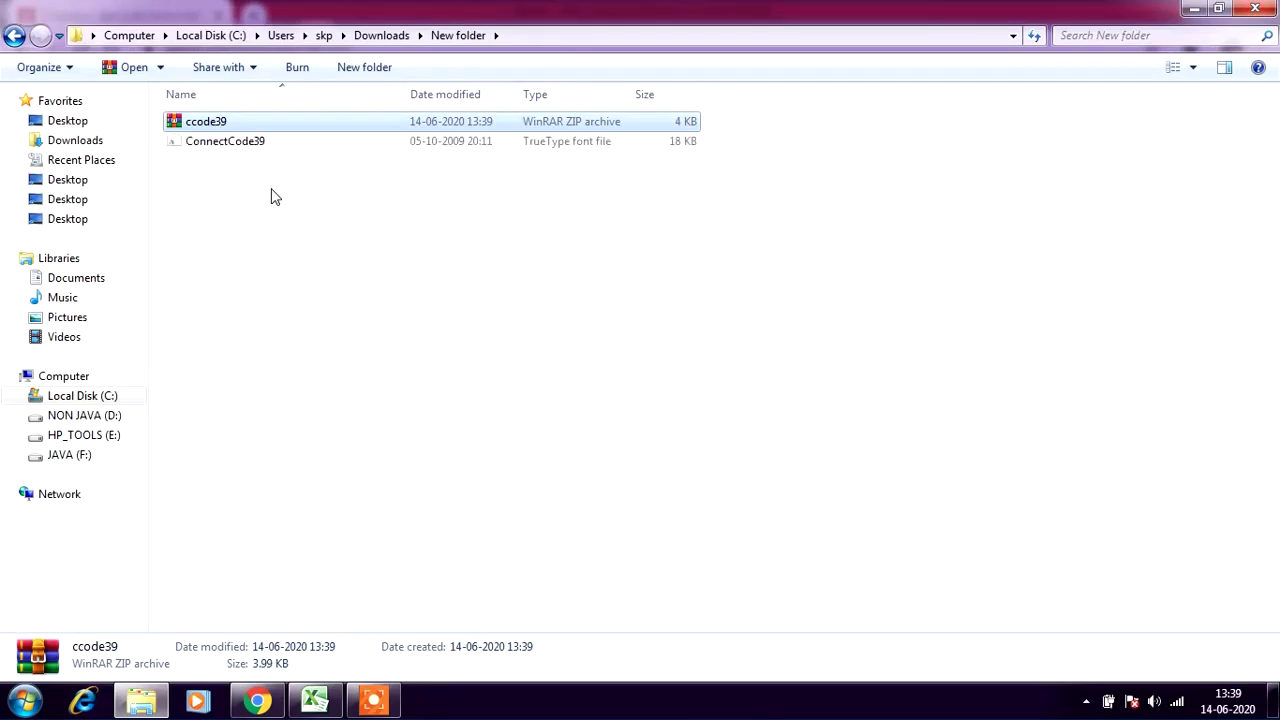
left_click(275, 196)
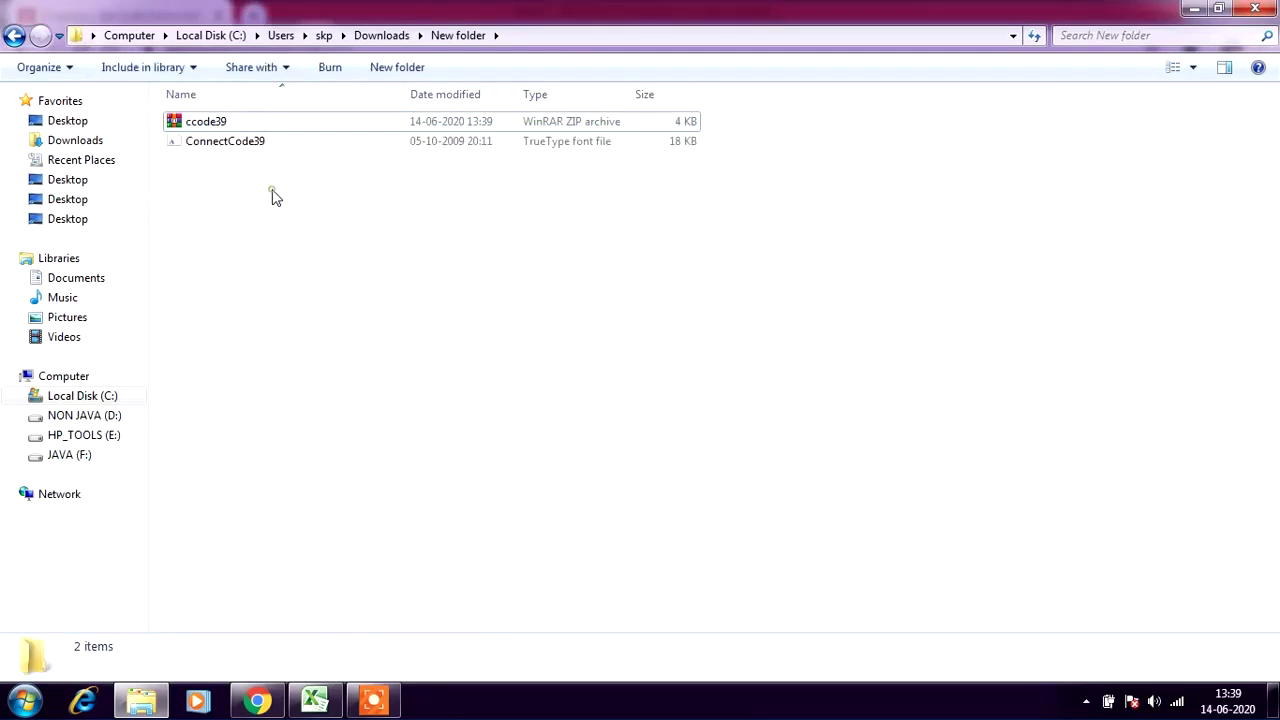
Open the ConnectCode39 font file, install the CCode39 font replacing the existing copy, and close the font preview.
double_click(491, 144)
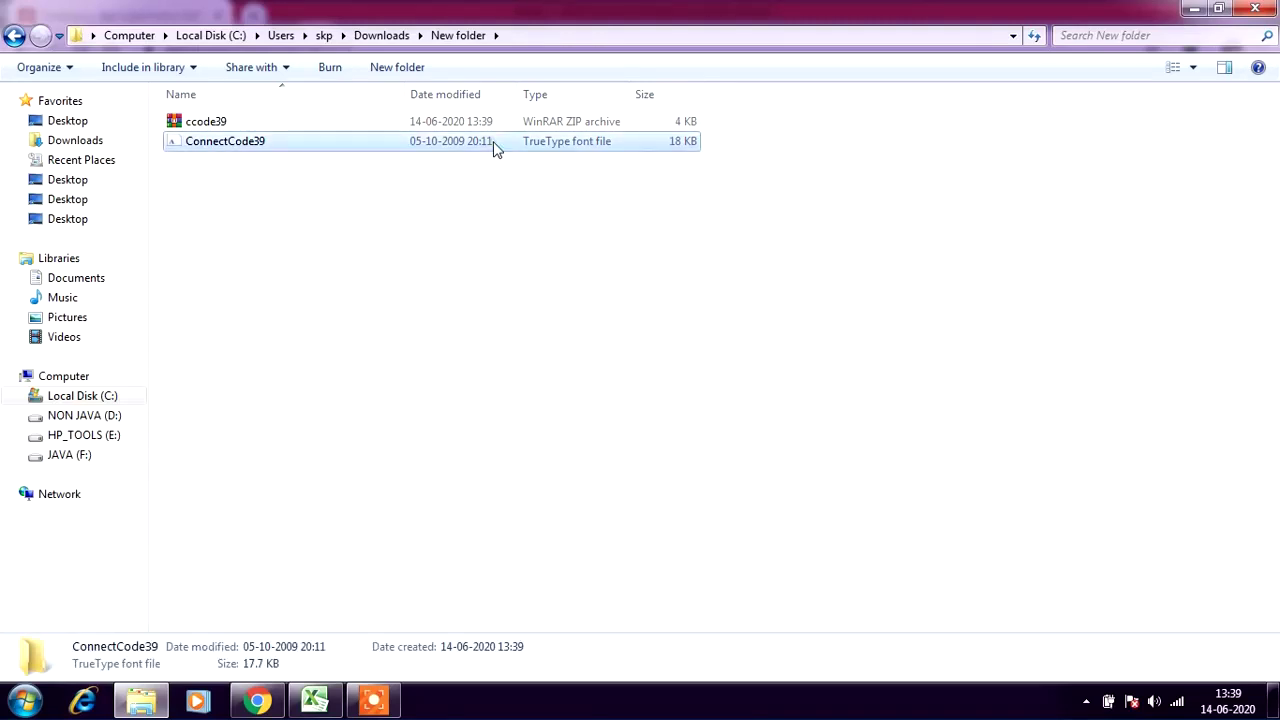
left_click(447, 706)
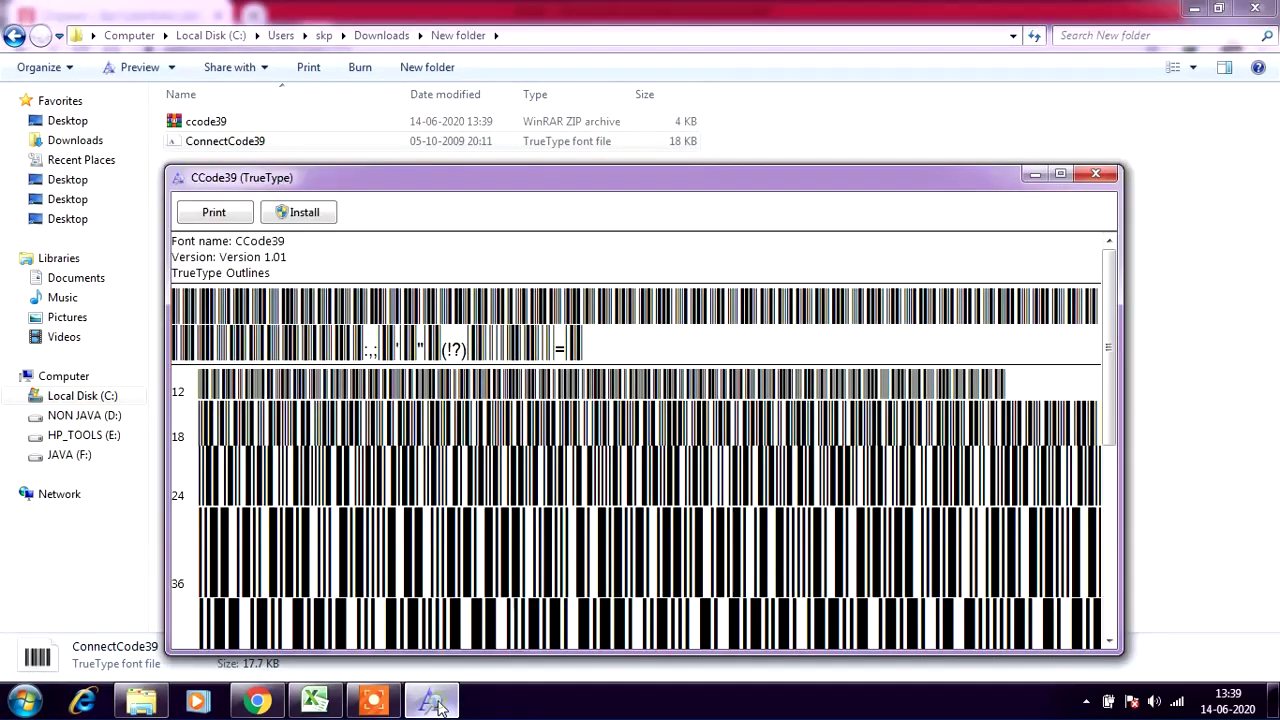
left_click(307, 222)
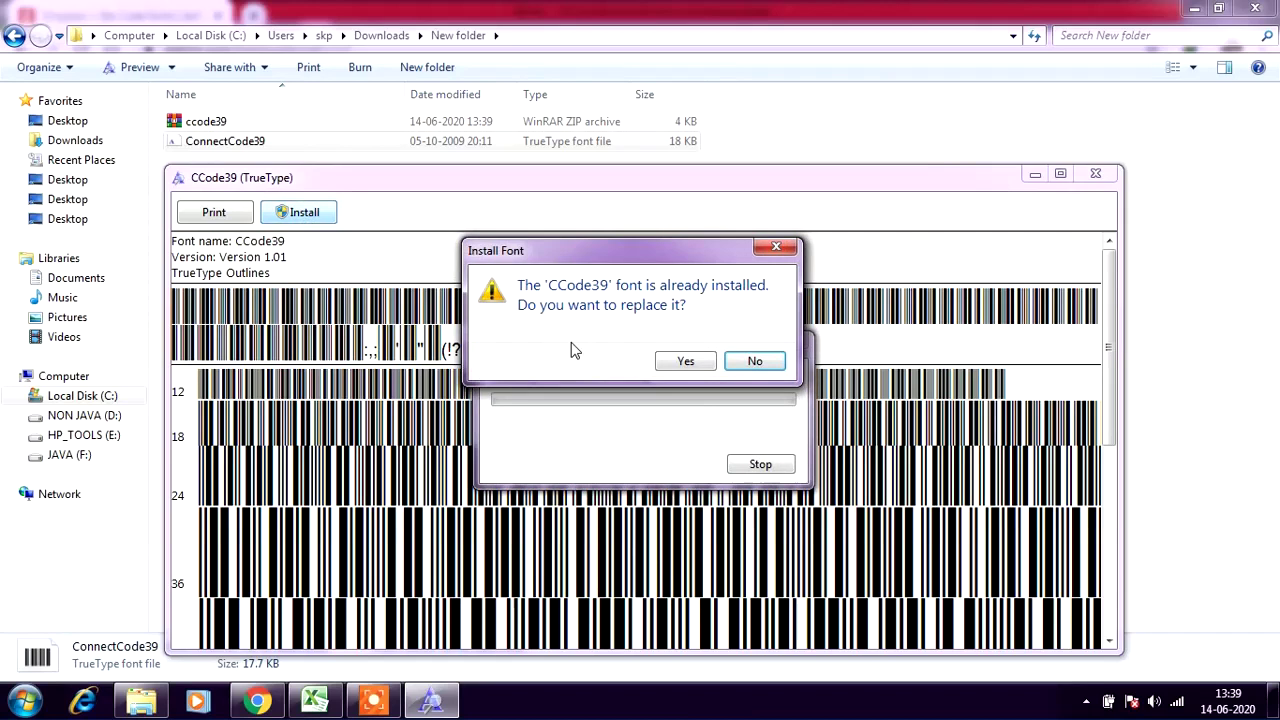
left_click(685, 361)
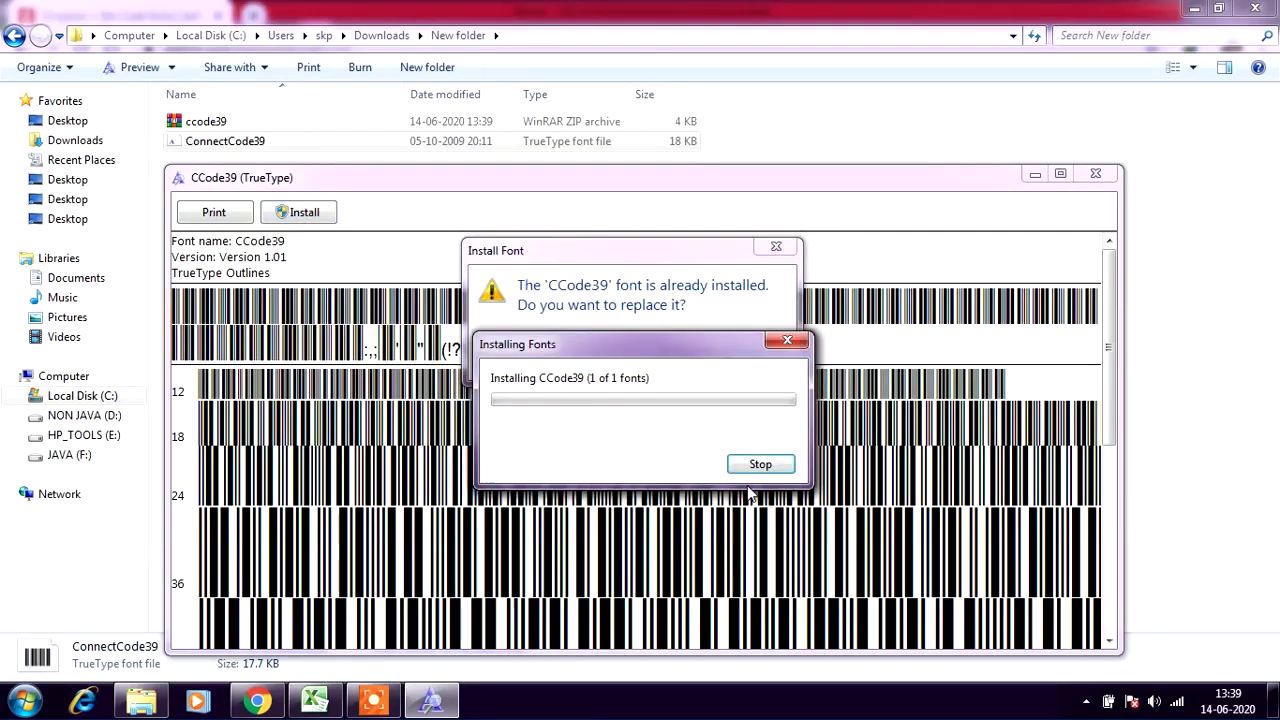
left_click(766, 249)
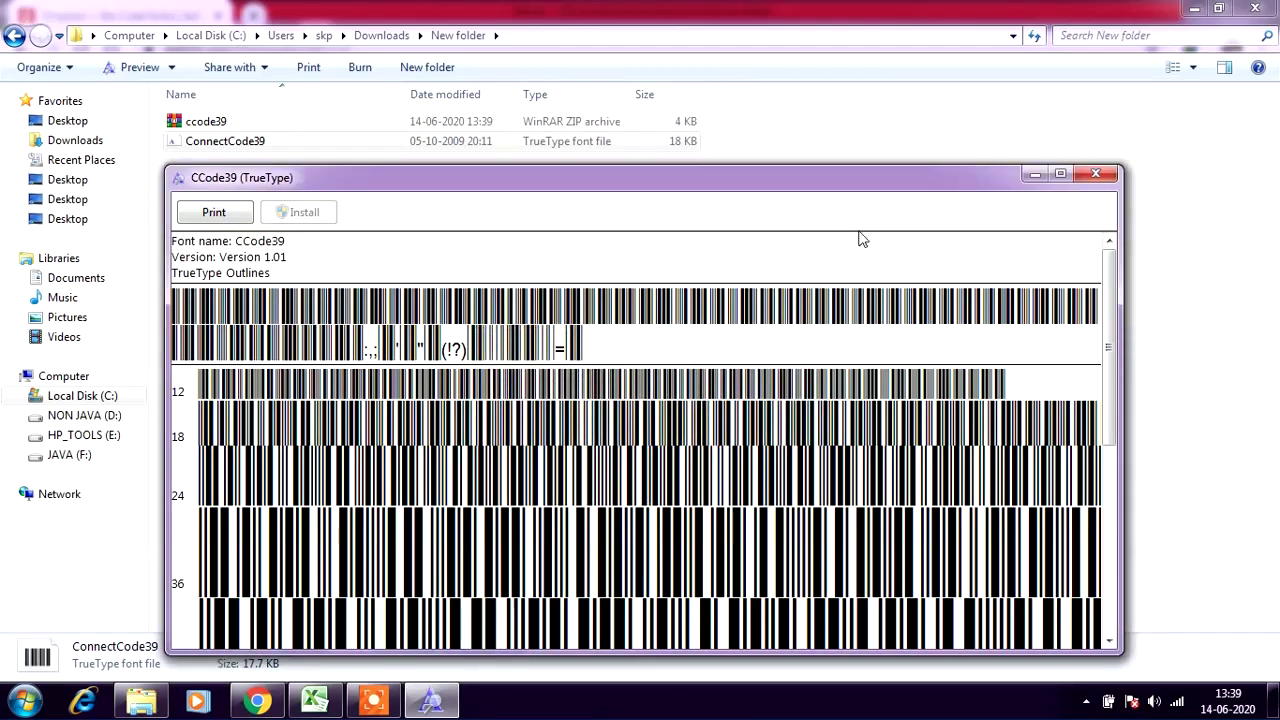
left_click(1095, 175)
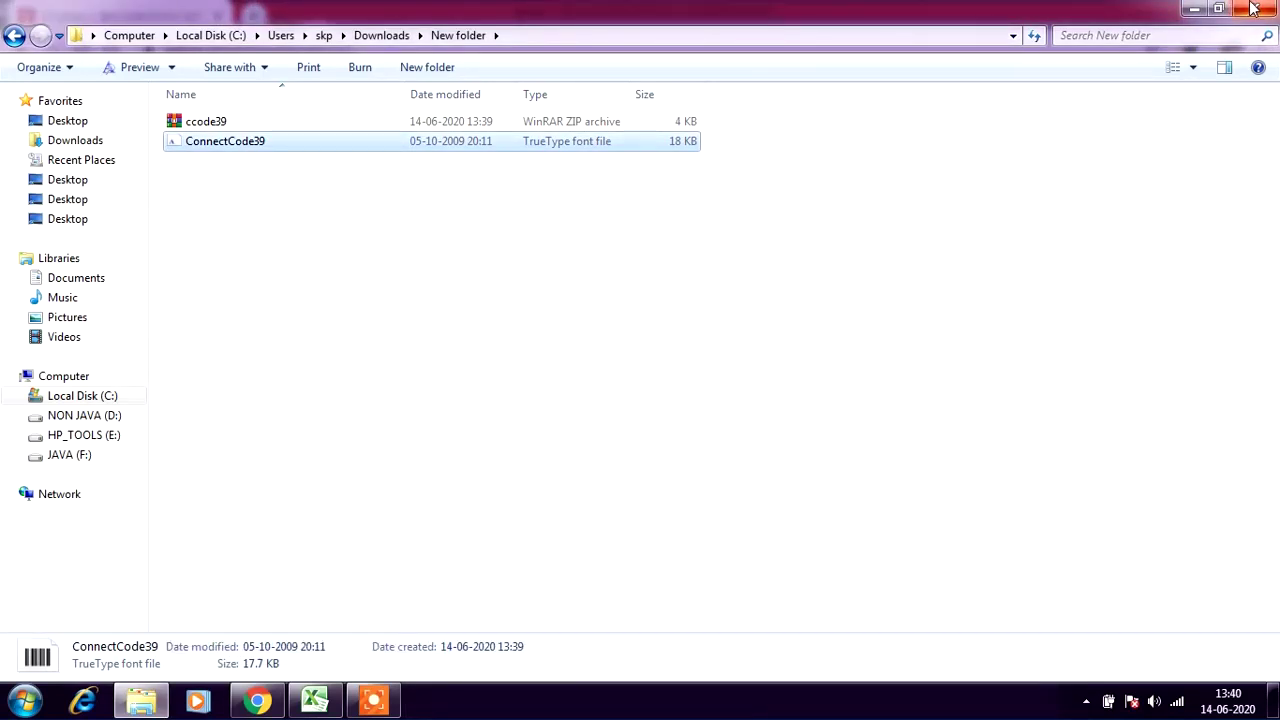
Close the folder and browser windows, return to Excel and look up the CCode39 barcode font in the font list.
left_click(1254, 9)
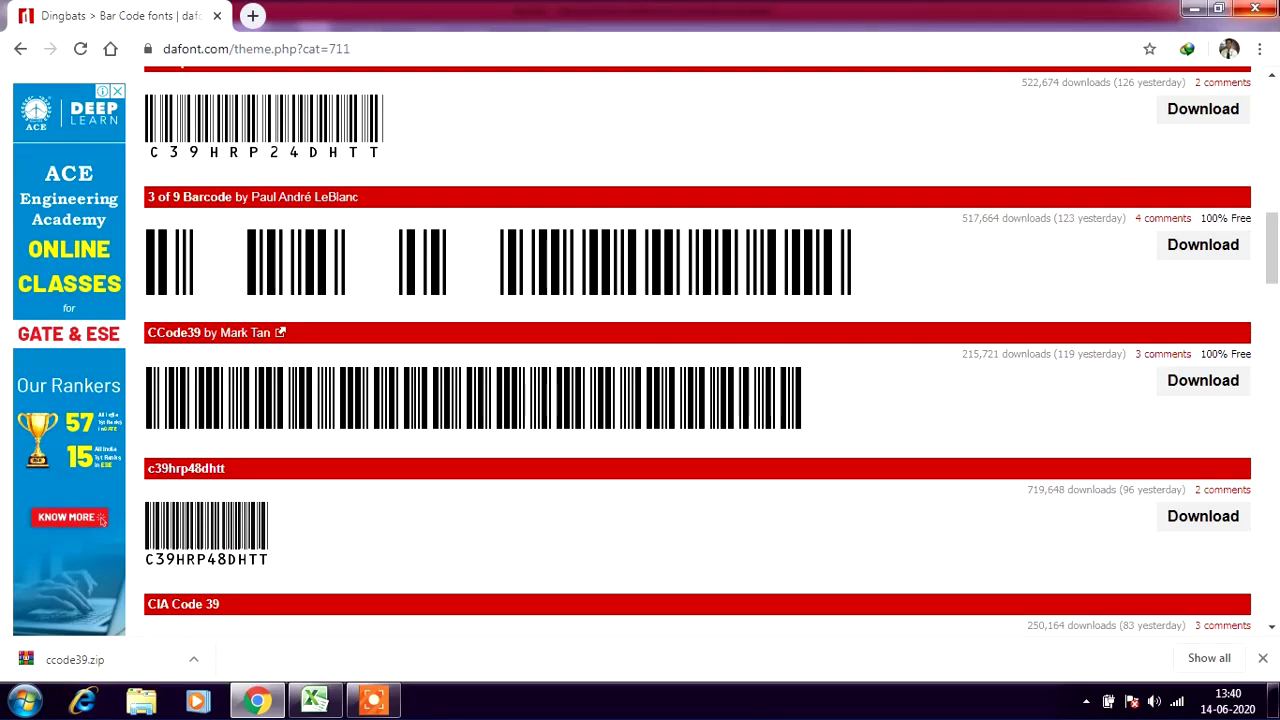
left_click(1255, 9)
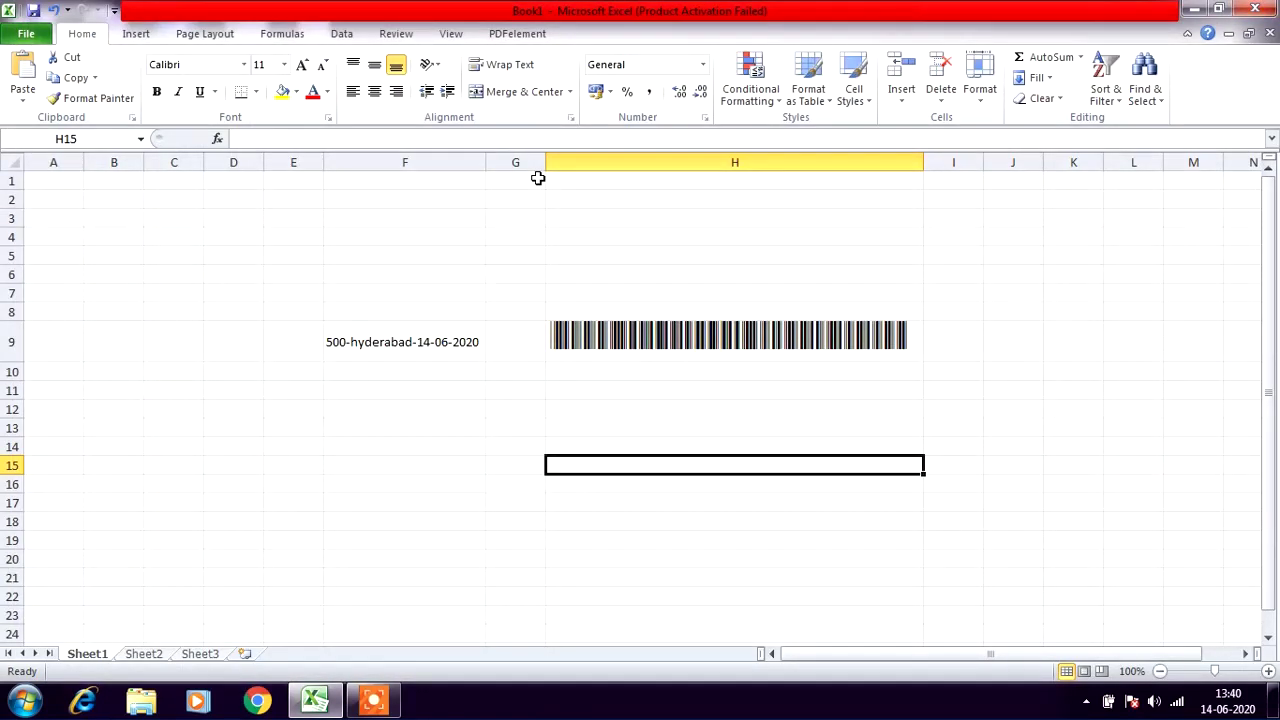
left_click(243, 64)
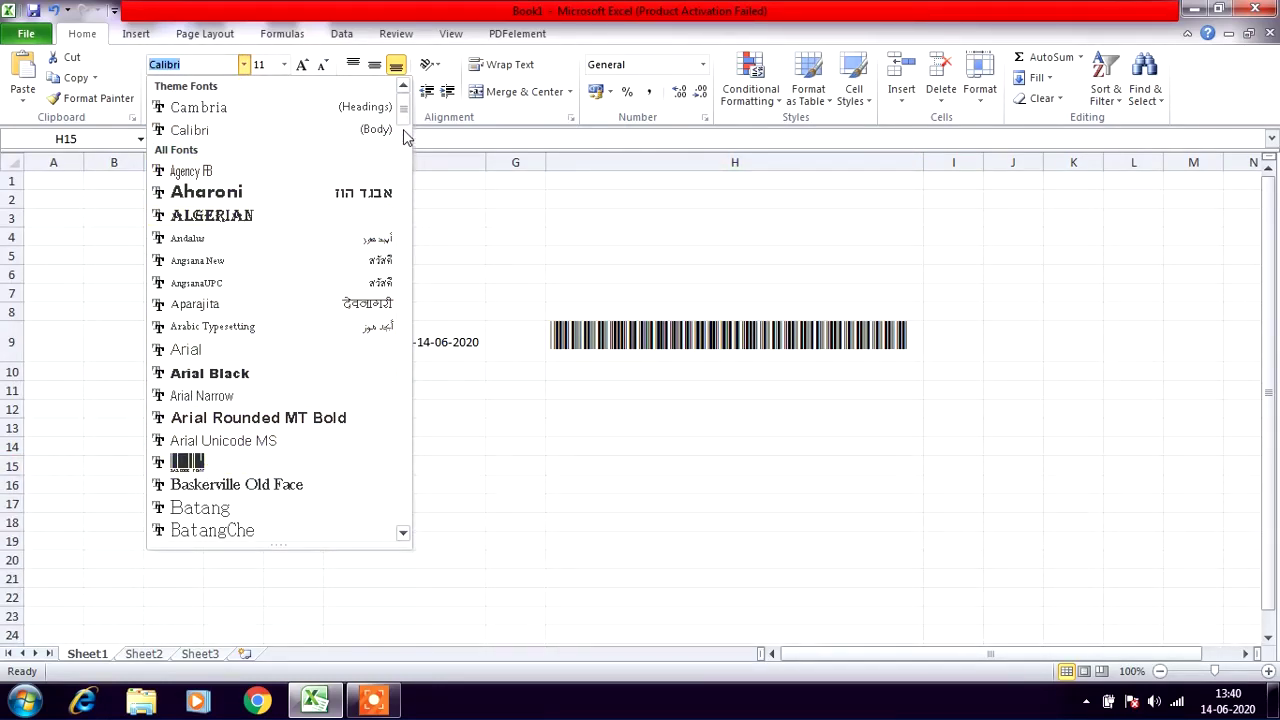
left_click_drag(403, 134, 403, 170)
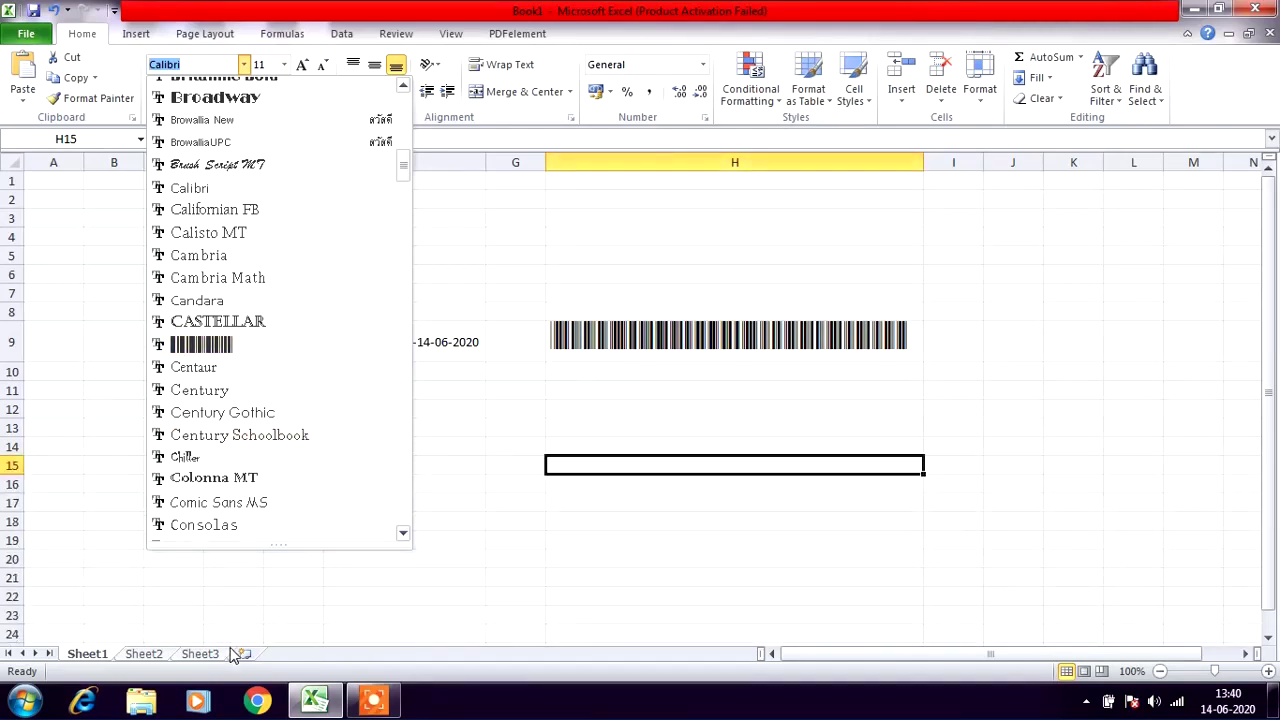
Switch to Google Chrome, go to dafont.com and find the CCode39 font in the Bar Code category.
left_click(258, 700)
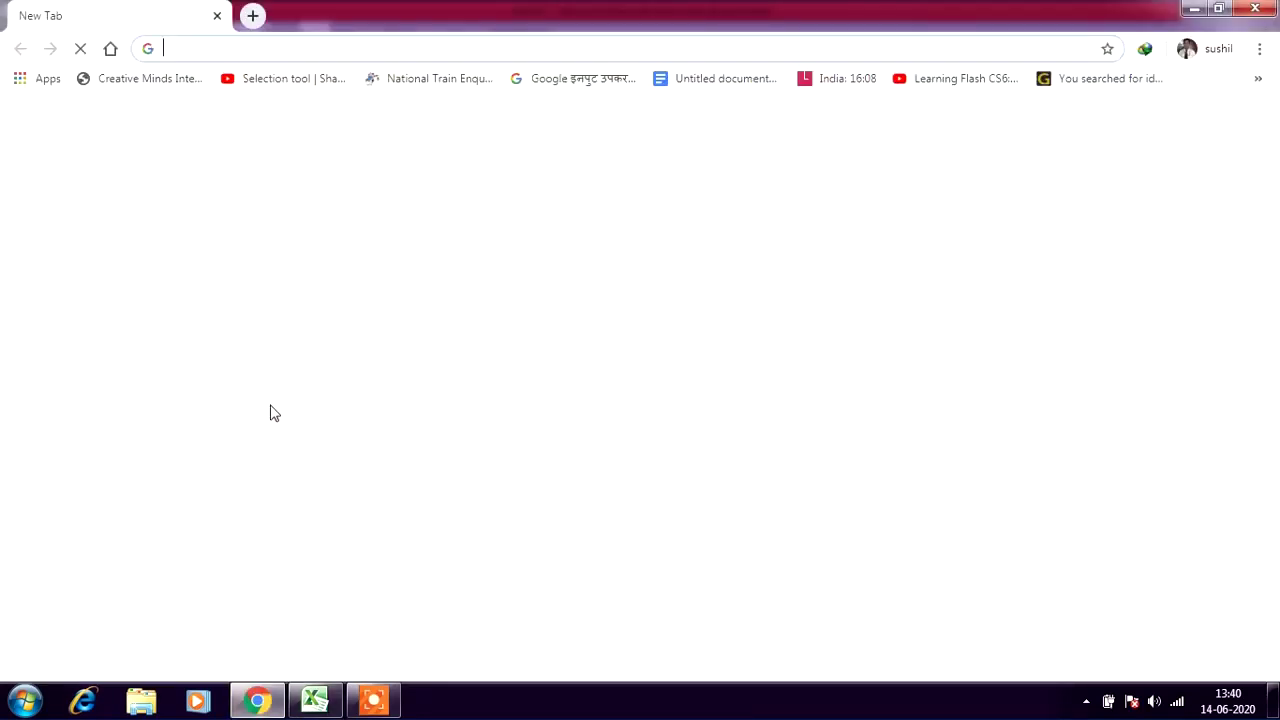
type("da")
key("Return")
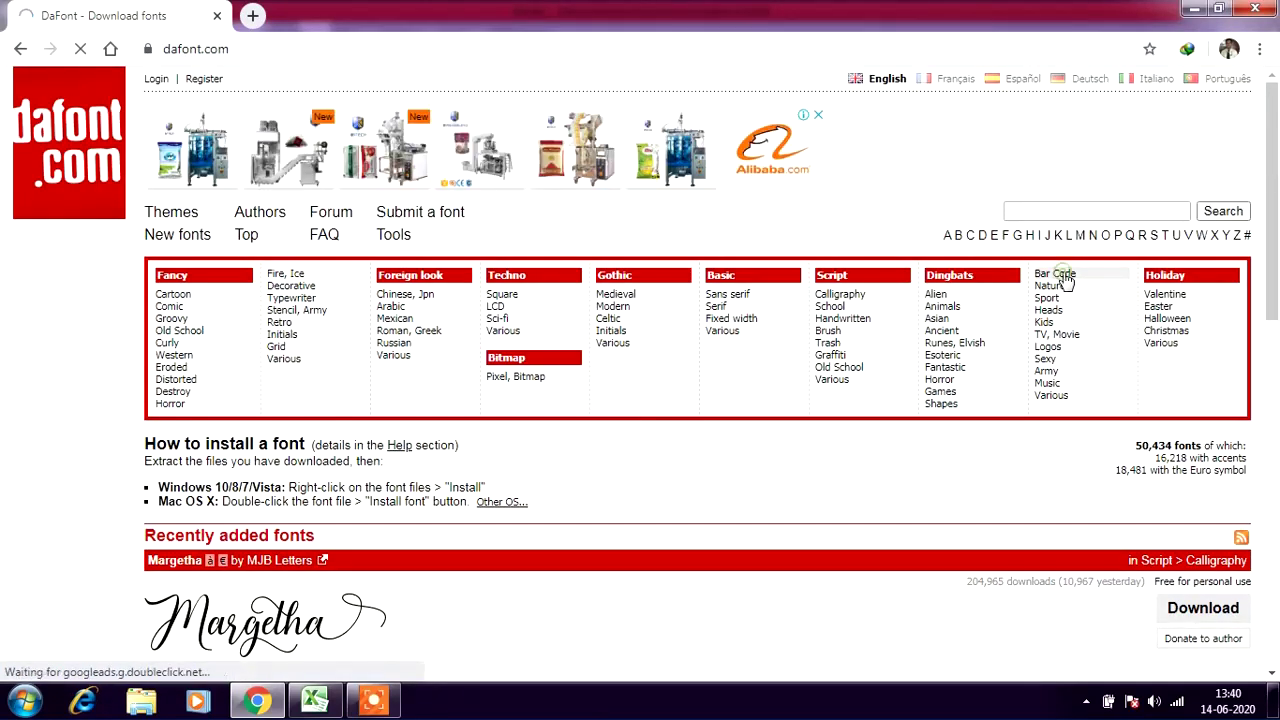
left_click(1066, 282)
left_click_drag(1274, 150, 1275, 305)
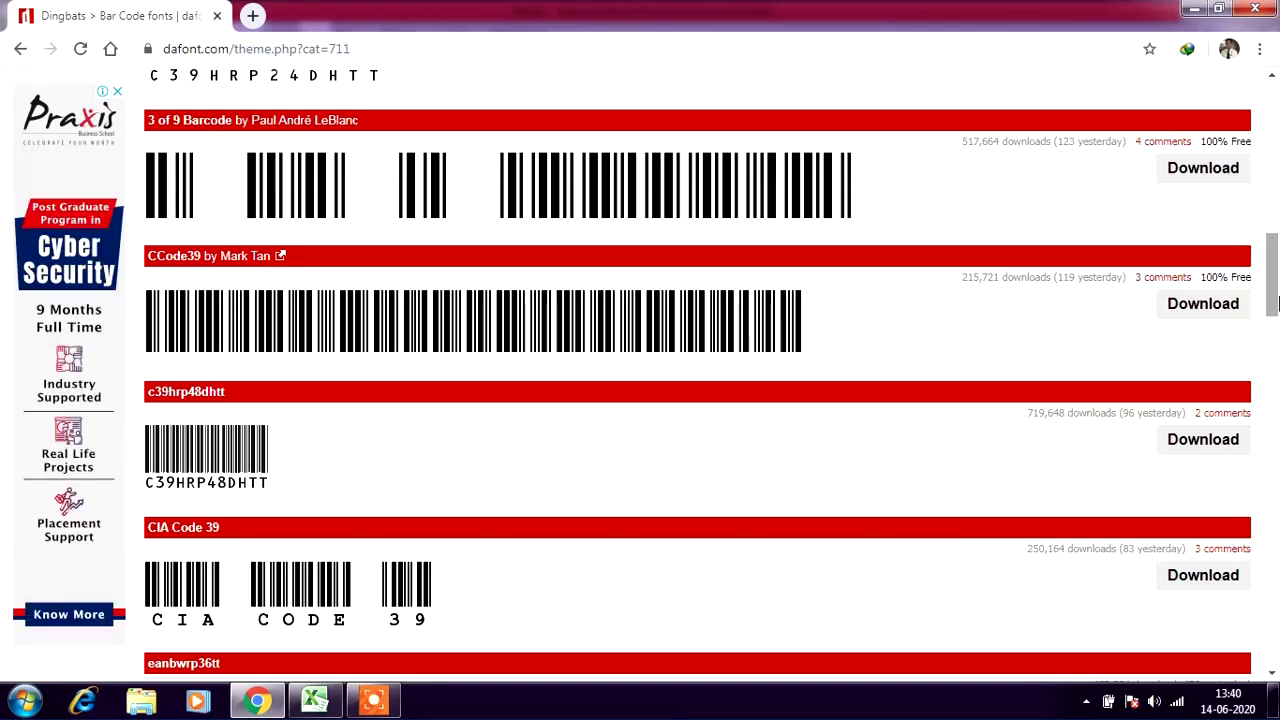
Look at the available fonts in Excel, and browse more barcode fonts on dafont.com in Google Chrome.
left_click(315, 700)
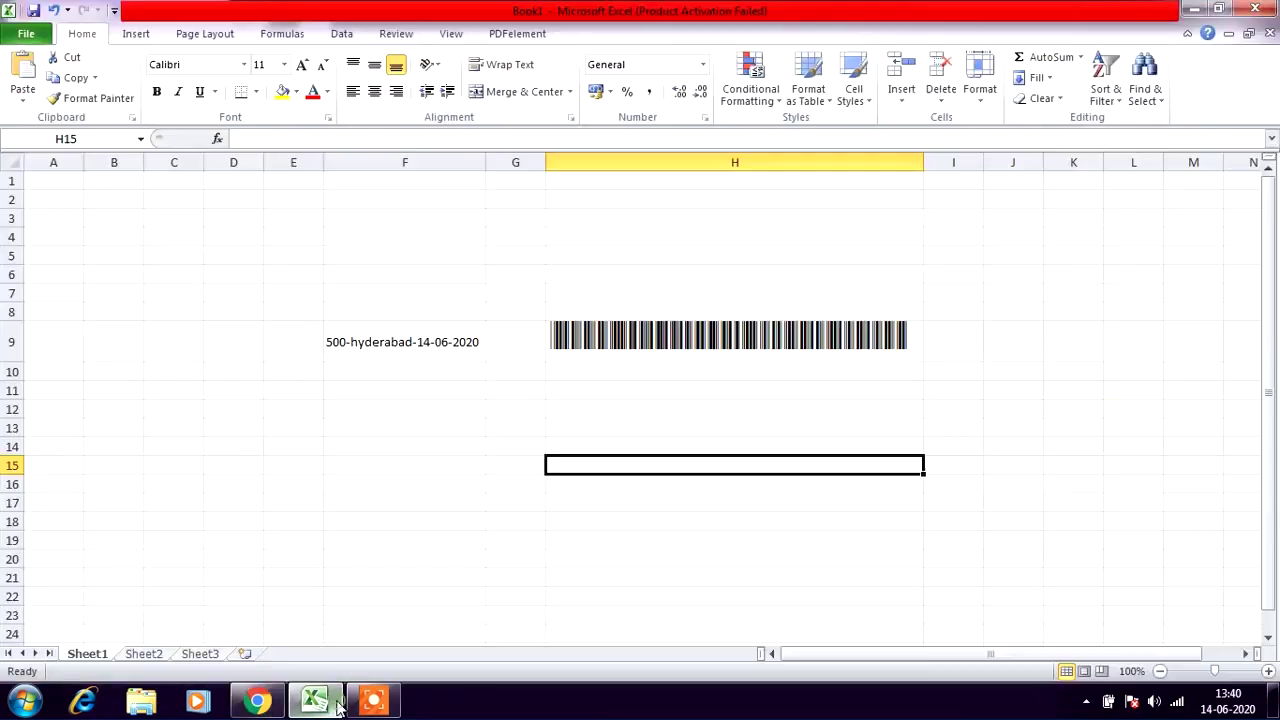
left_click(243, 64)
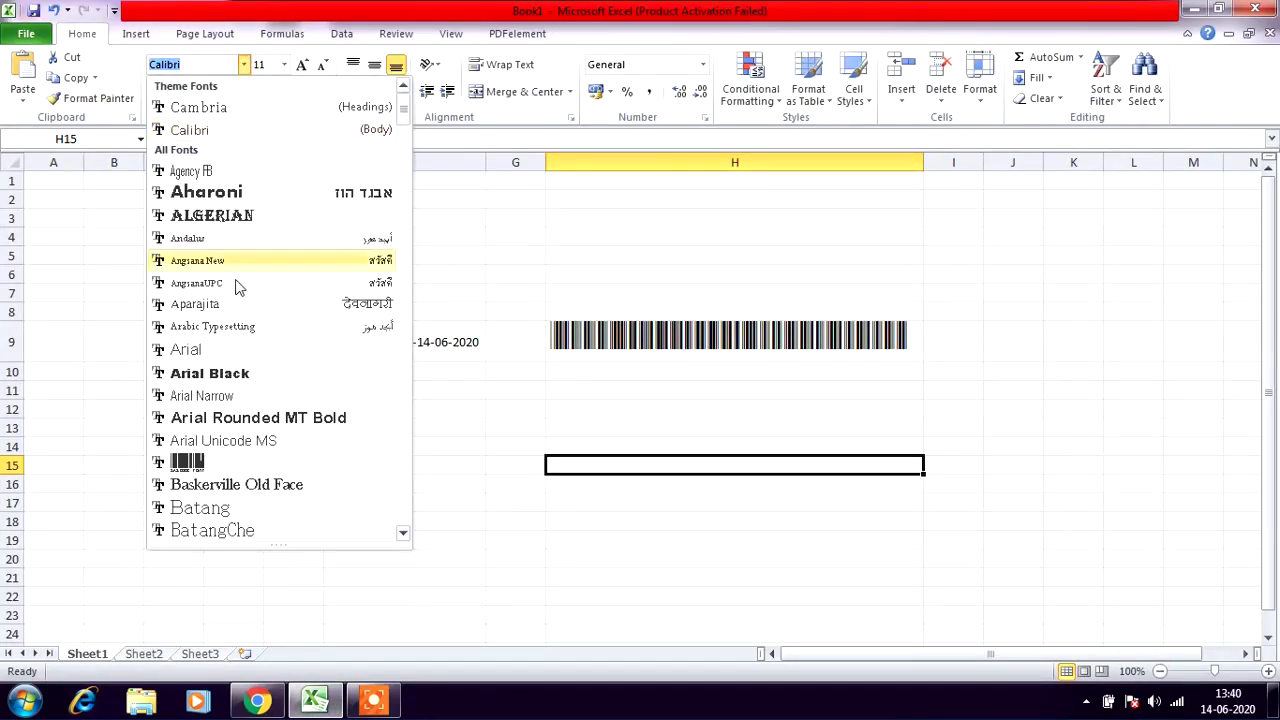
left_click(258, 700)
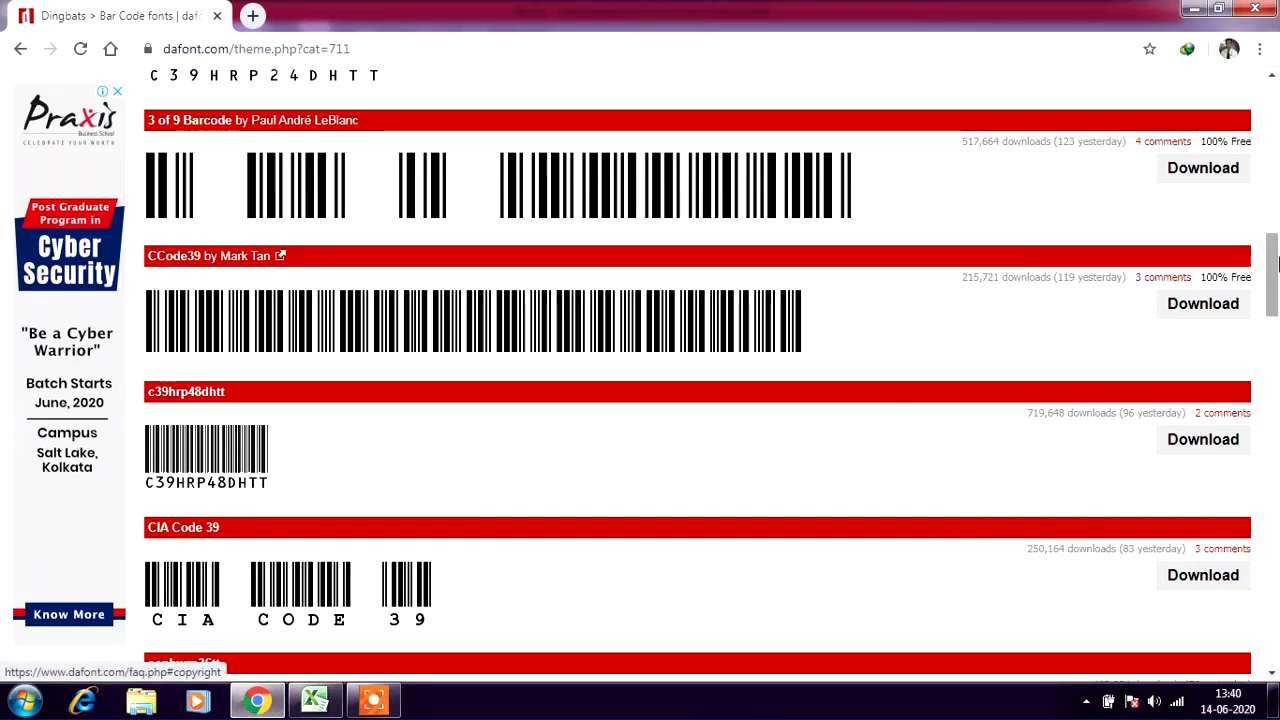
left_click_drag(1272, 286, 1277, 372)
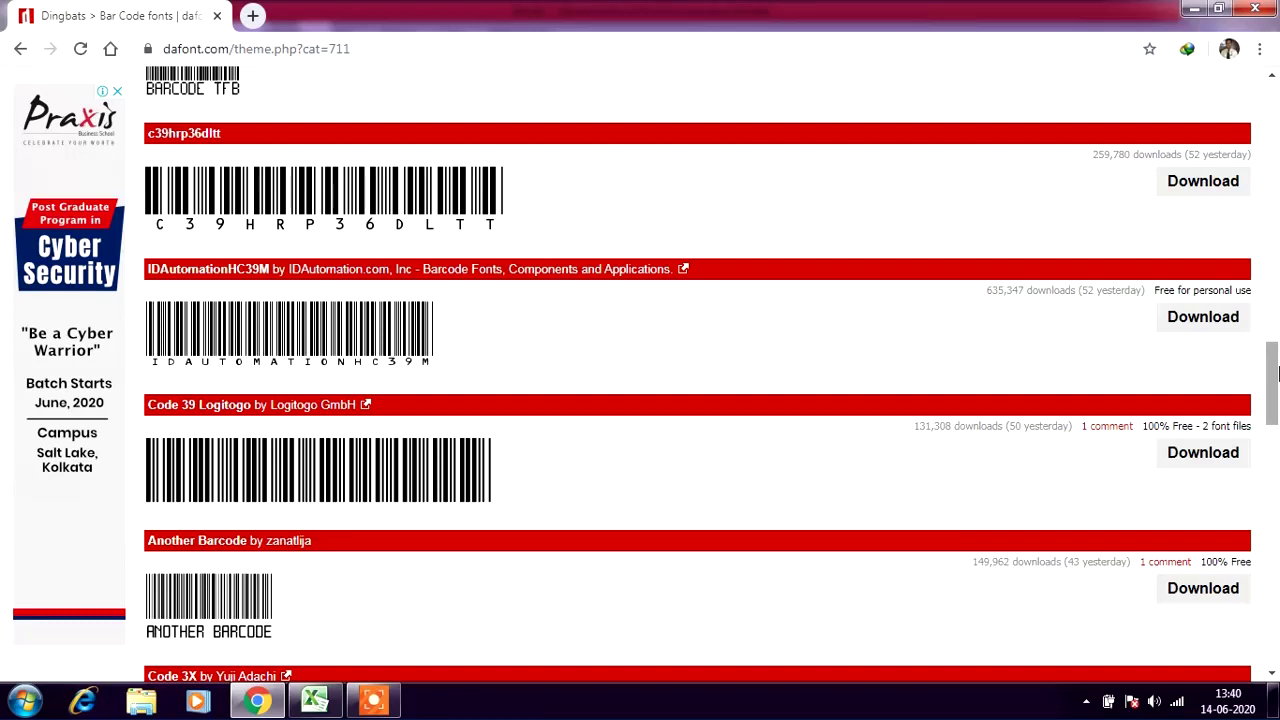
Close Excel without saving the changes to Book1, and close Google Chrome to return to the desktop.
left_click(375, 702)
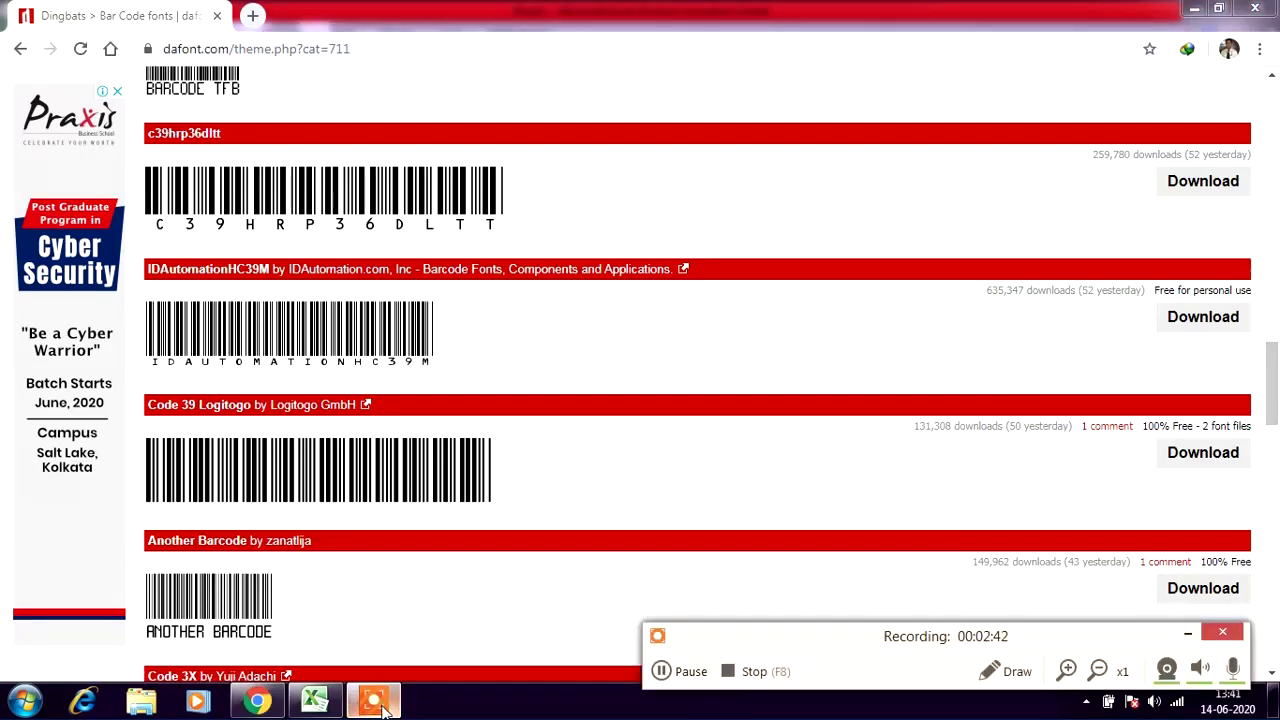
left_click(315, 700)
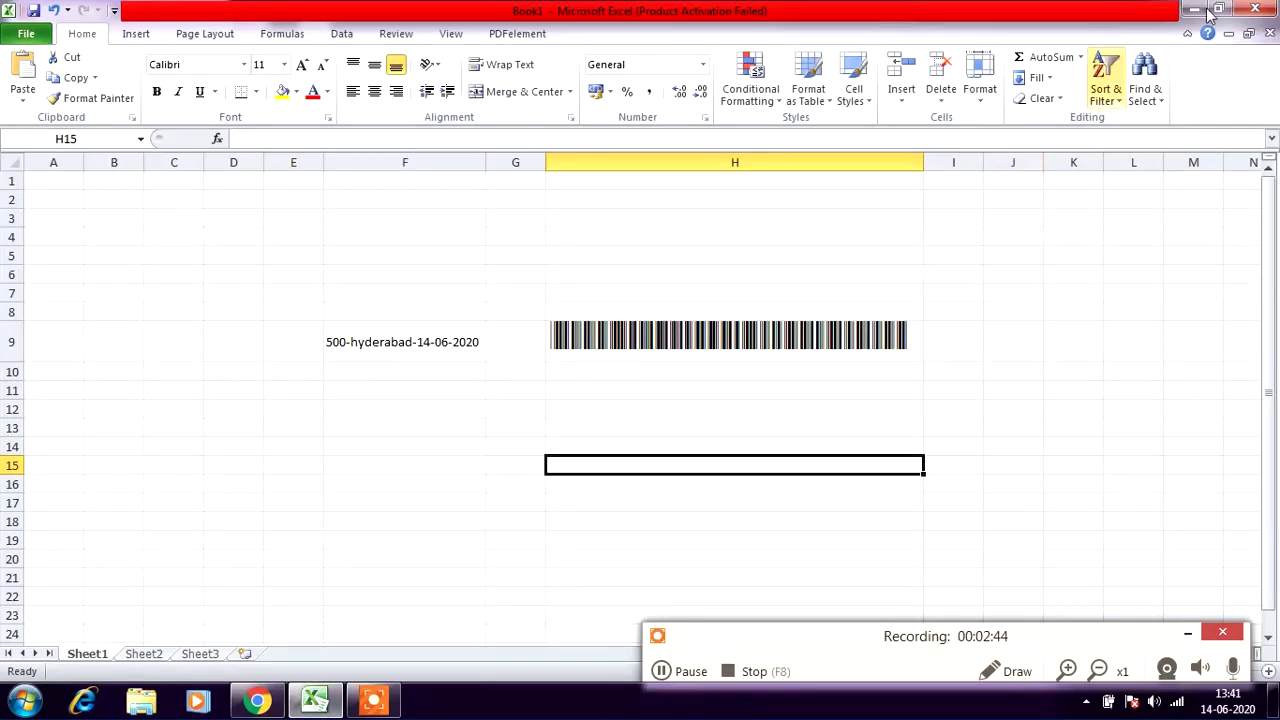
left_click(1255, 9)
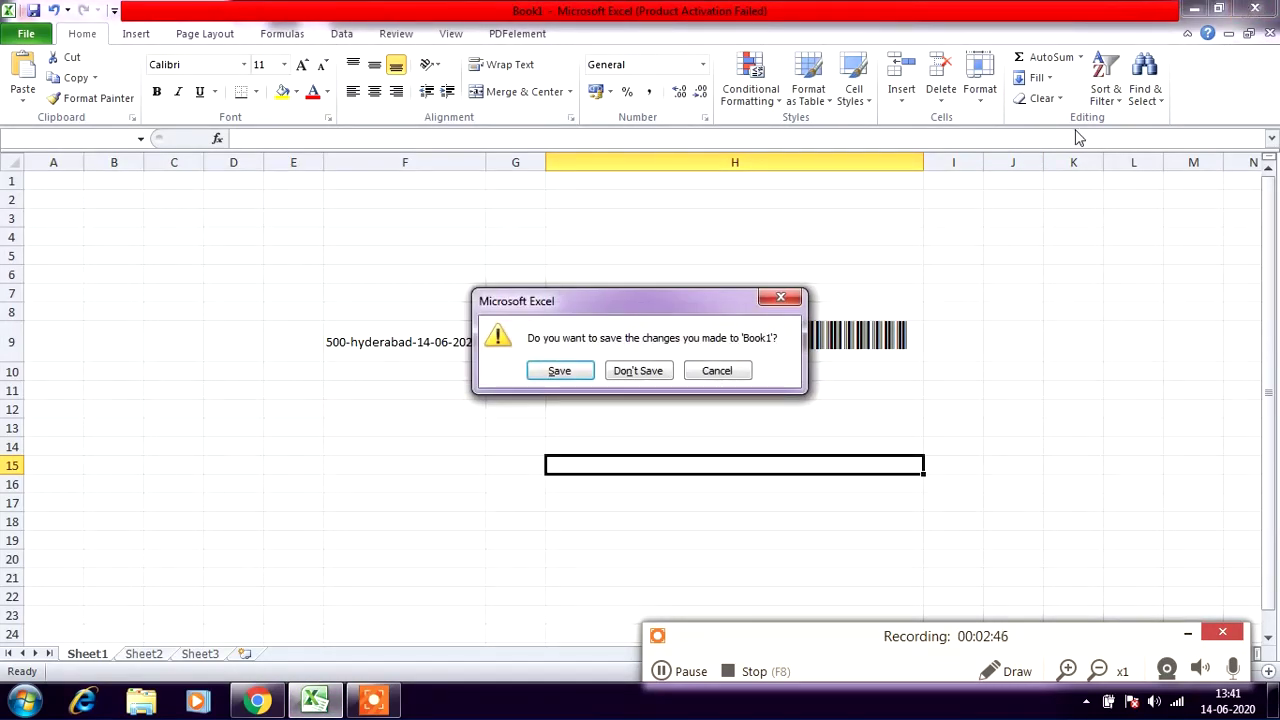
left_click(638, 371)
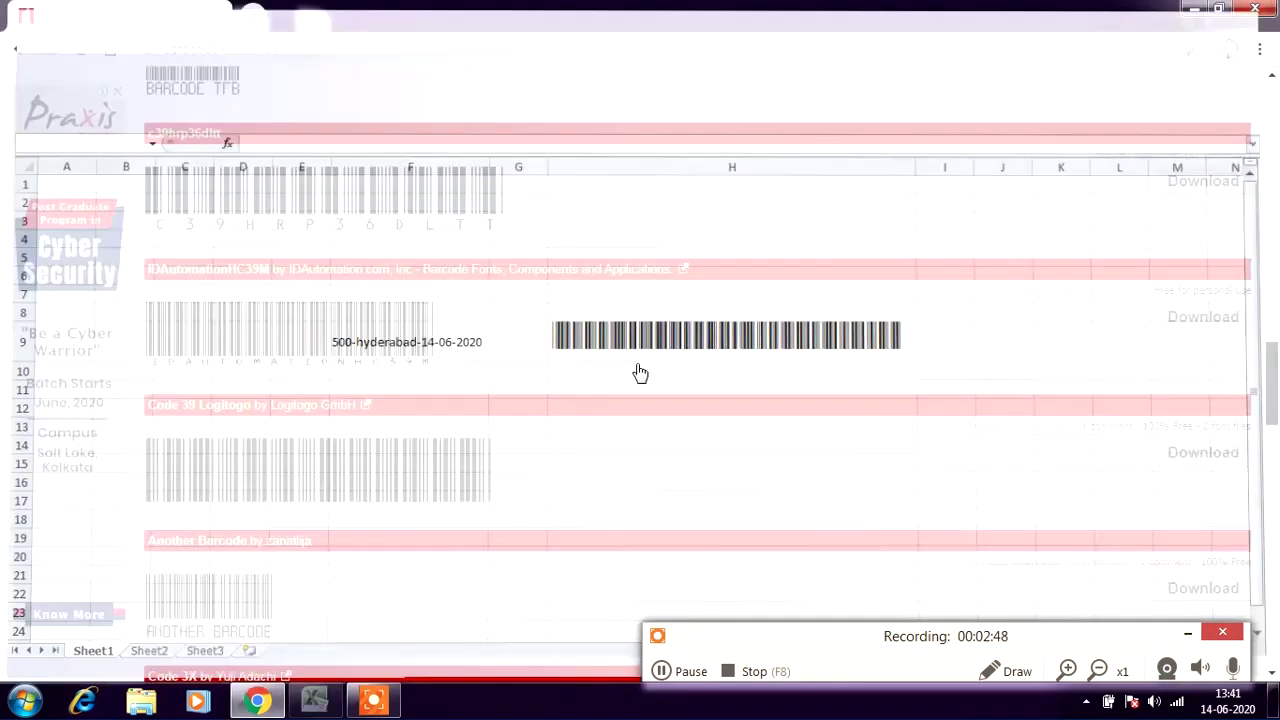
left_click(1255, 9)
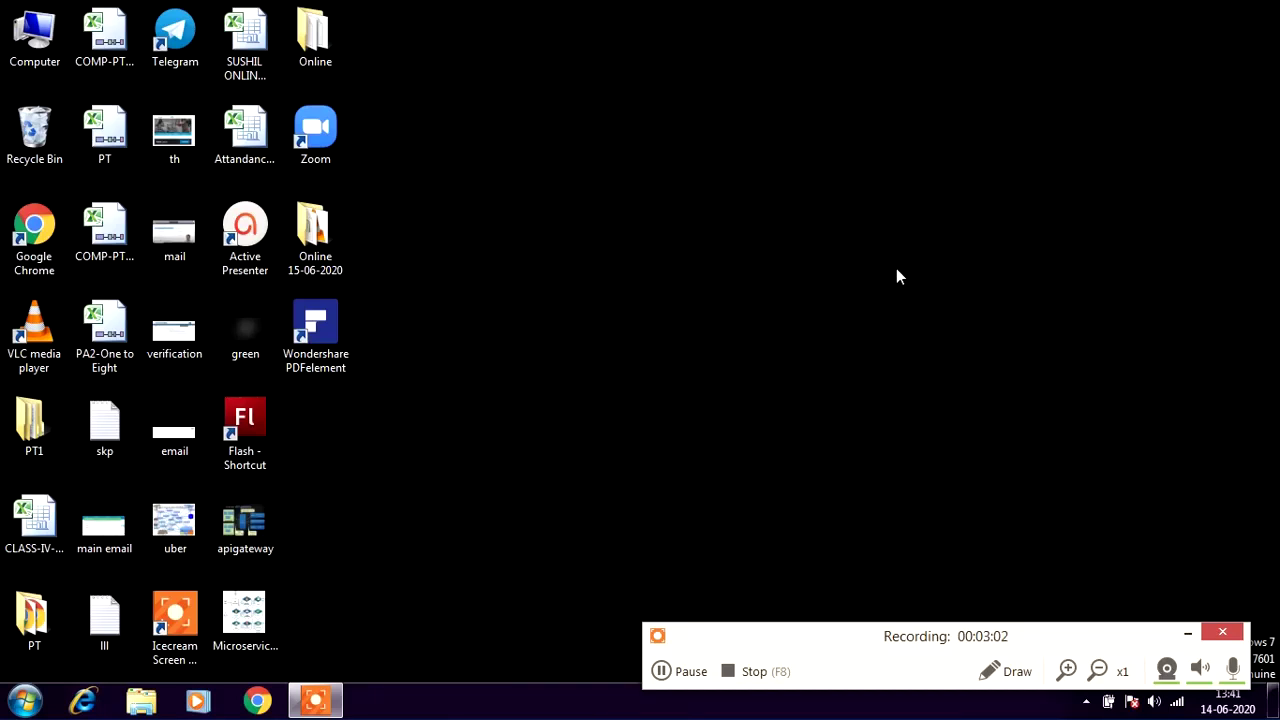
left_click(1192, 632)
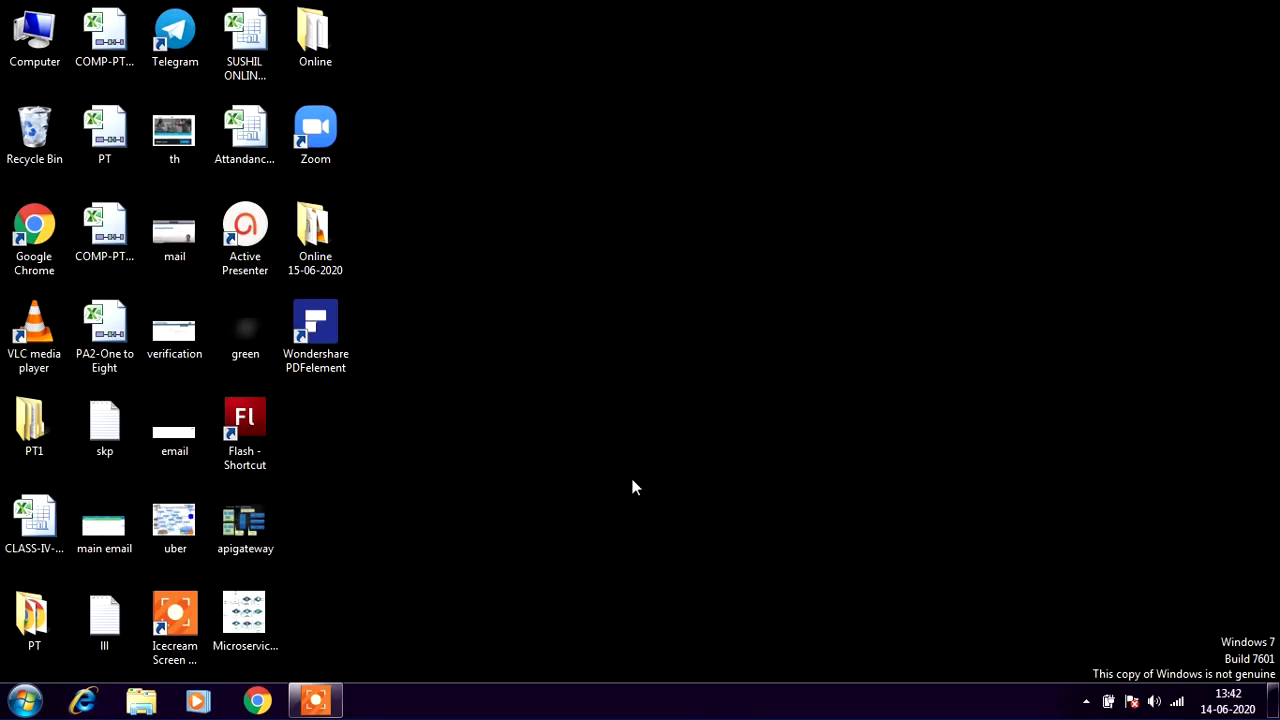
Open the desktop folder Online 15-06-2020 and delete the ocr PDF file from it.
left_click(328, 258)
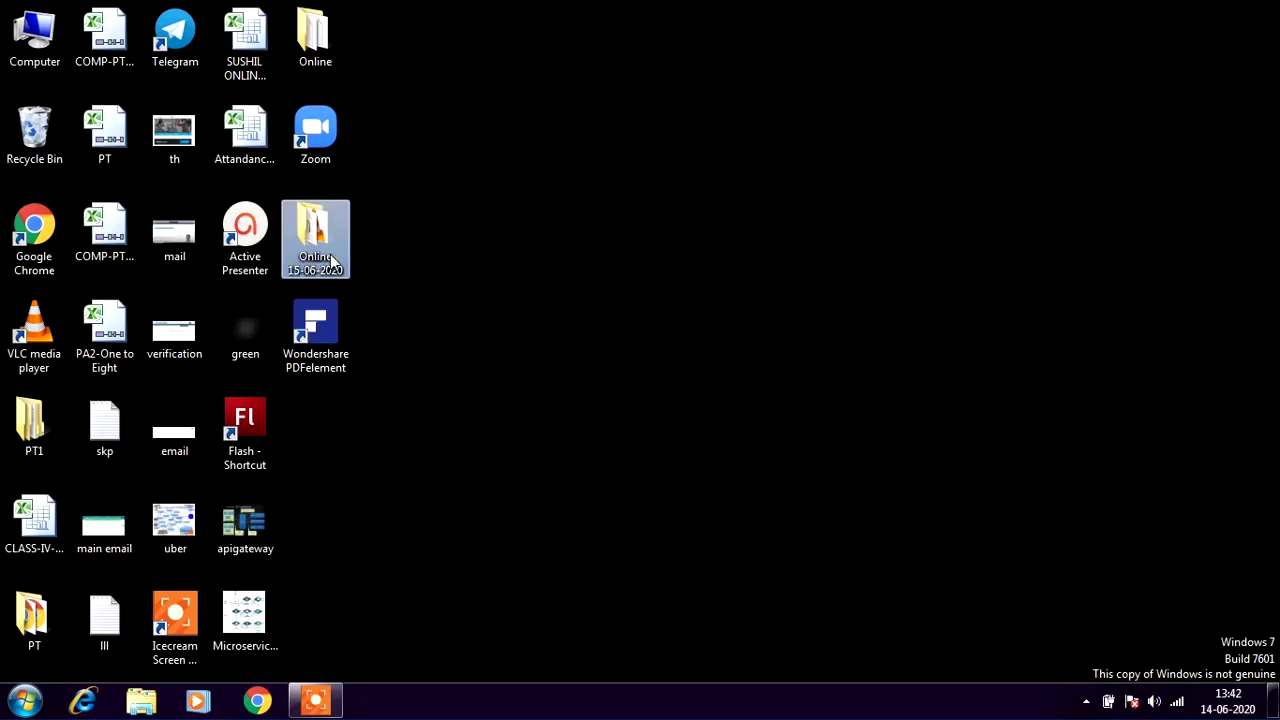
double_click(328, 258)
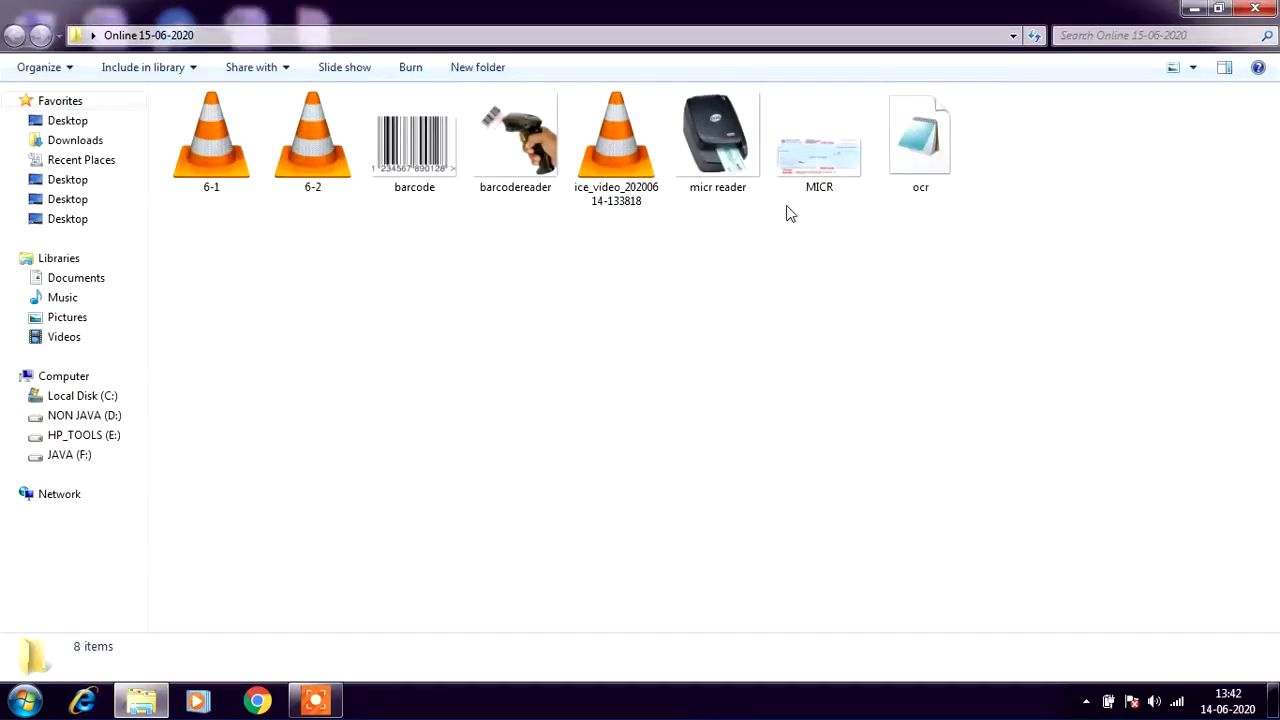
left_click(924, 168)
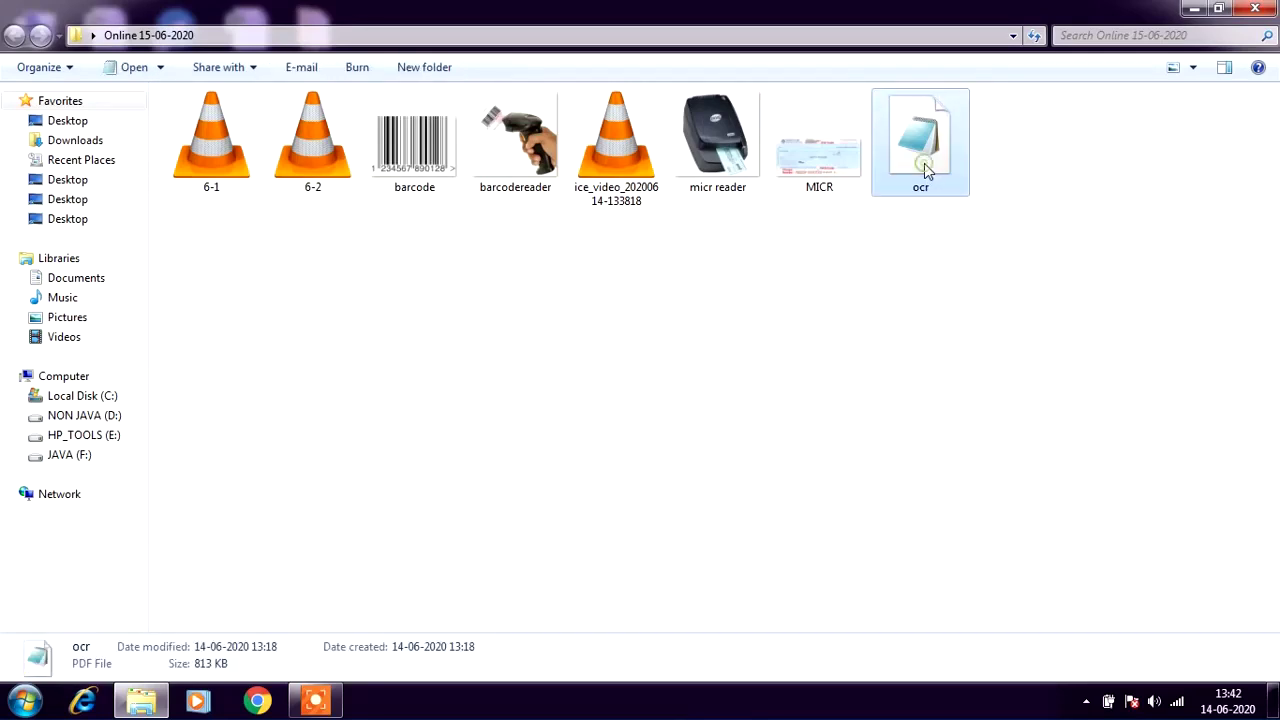
key("Delete")
key("Return")
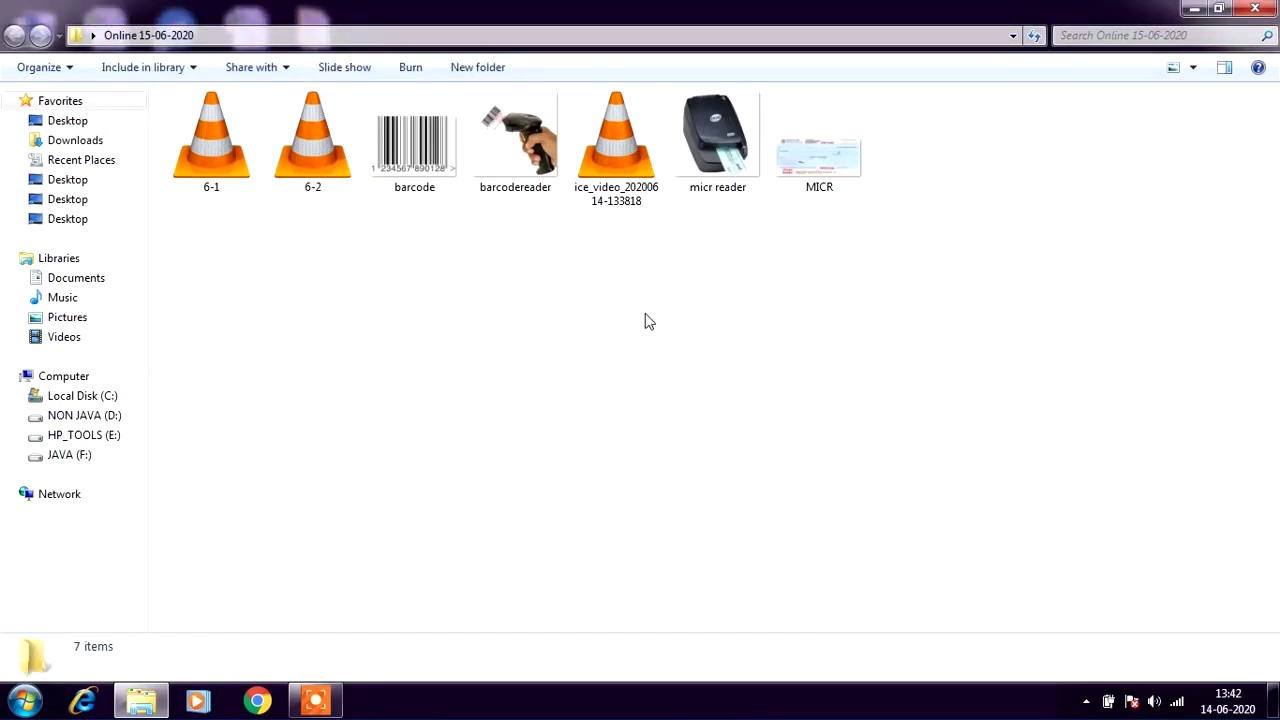
Switch to Google Chrome, search Google for creative minds international school, open its cmis-lakhisarai.business.site page and find the Welcome to CMIS paragraph.
left_click(263, 703)
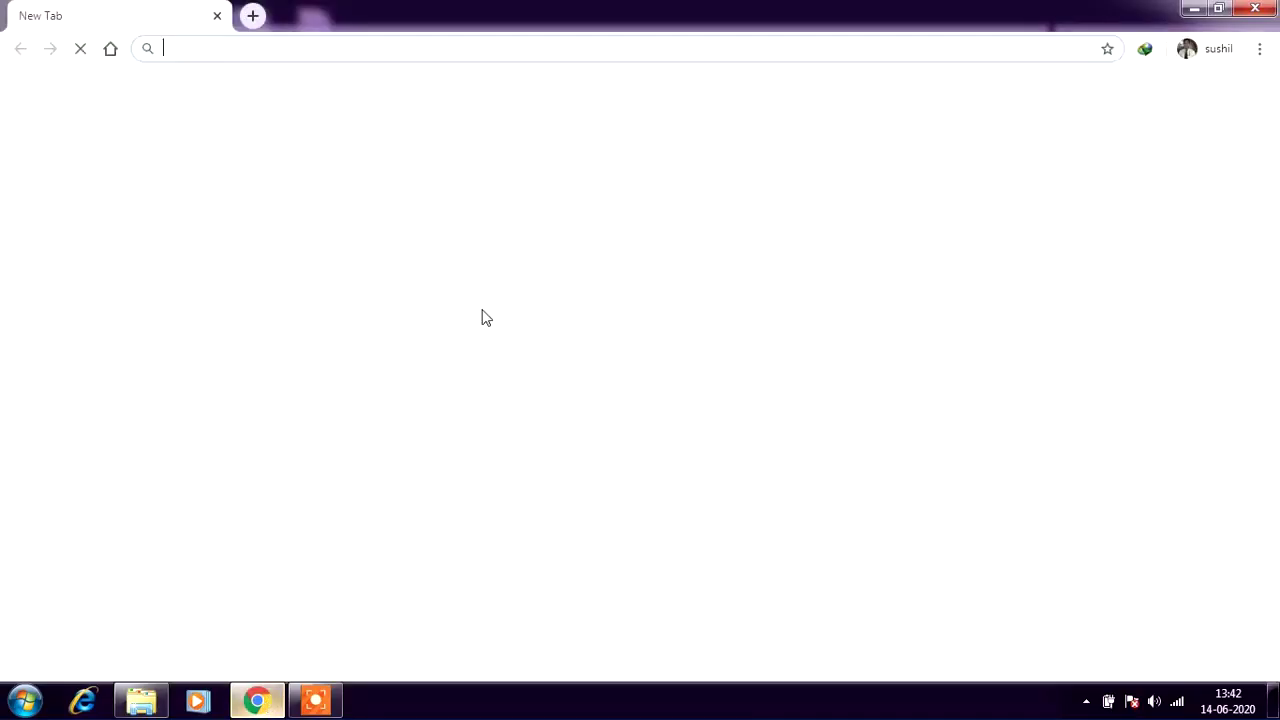
type("go")
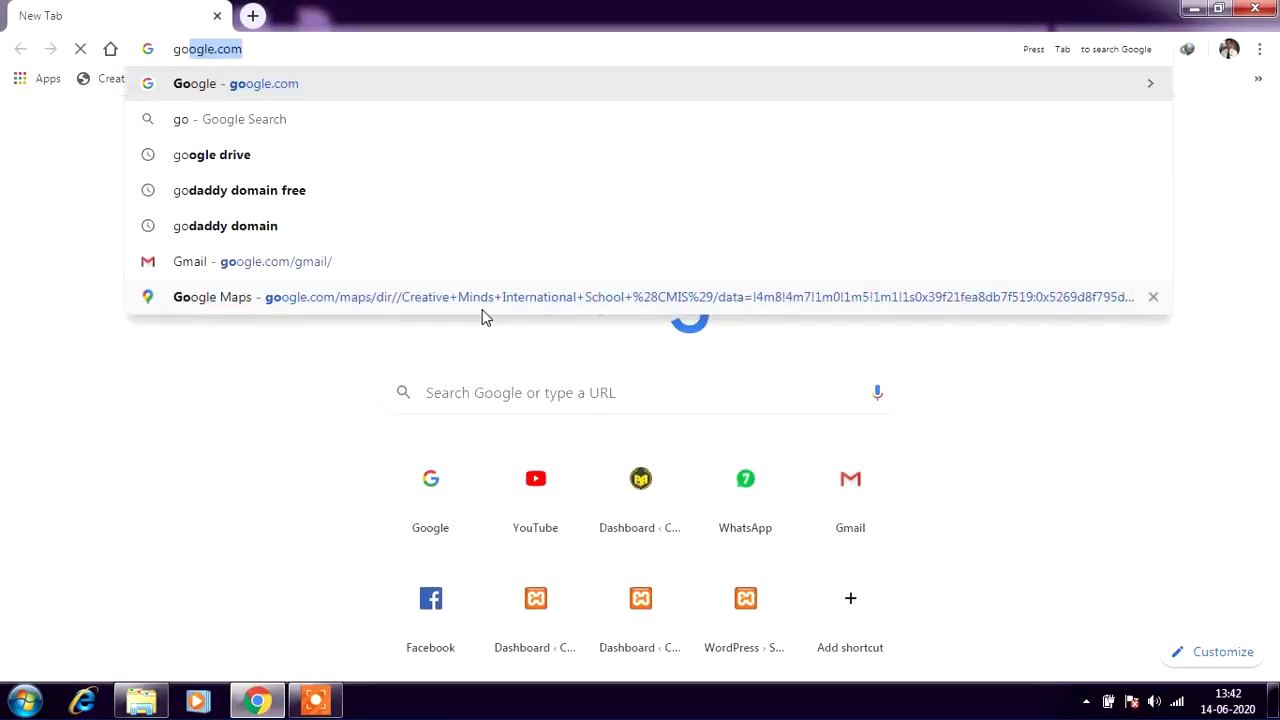
key("Return")
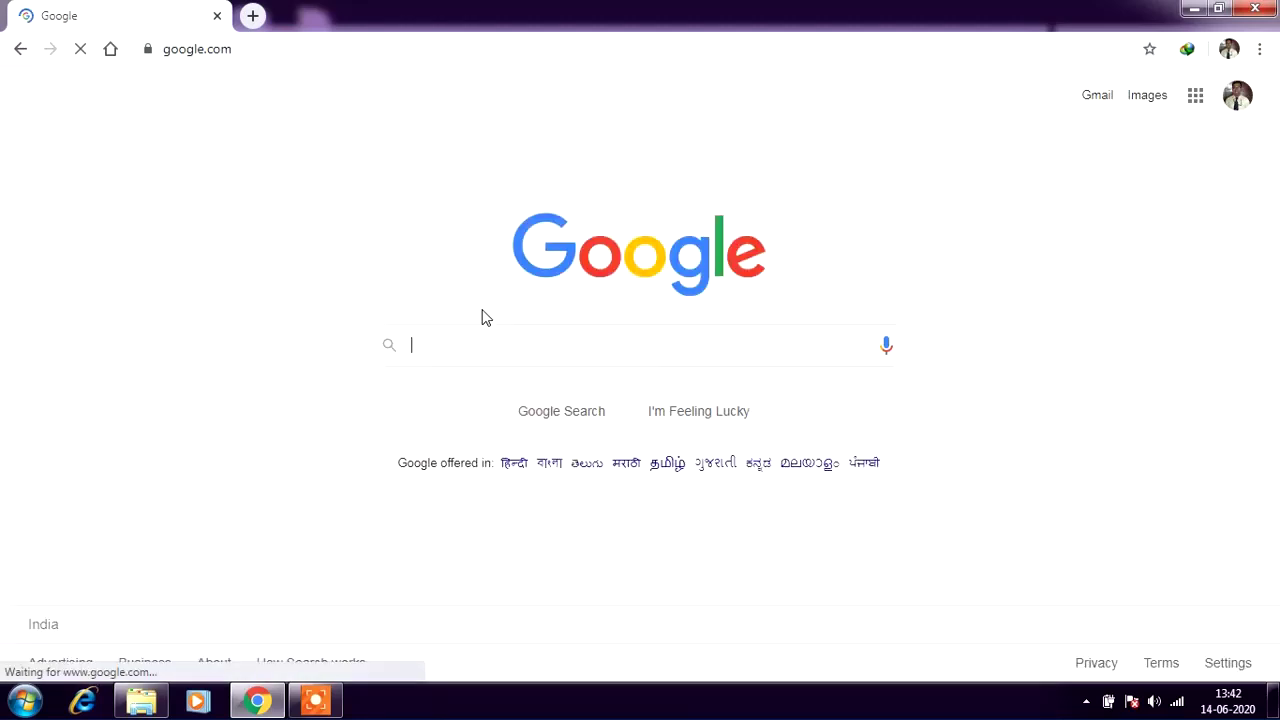
type("creat")
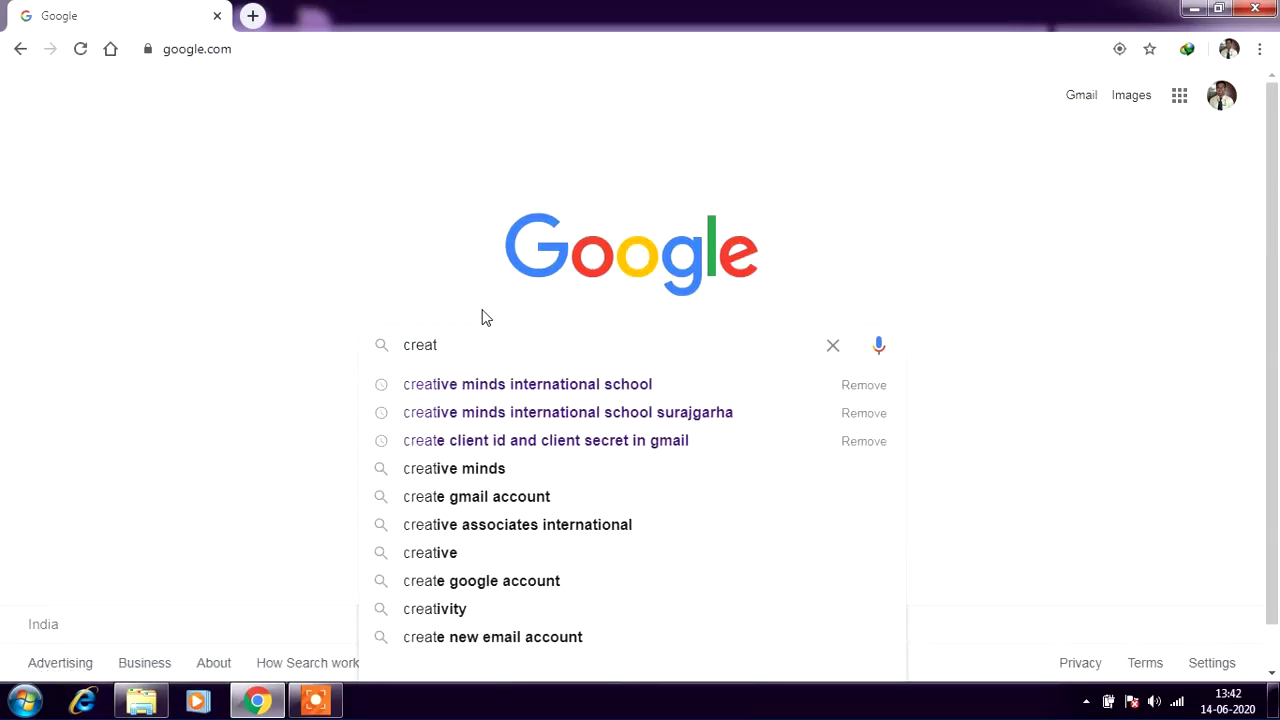
key("Down")
key("Return")
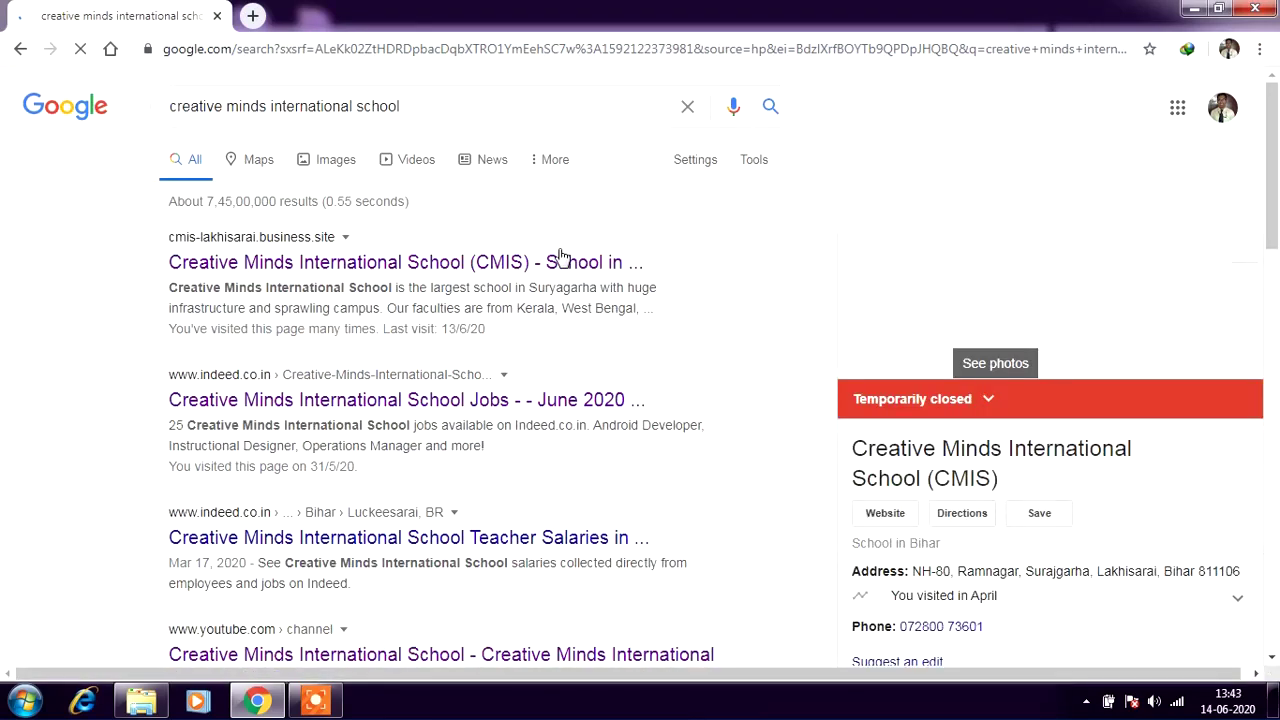
left_click(562, 264)
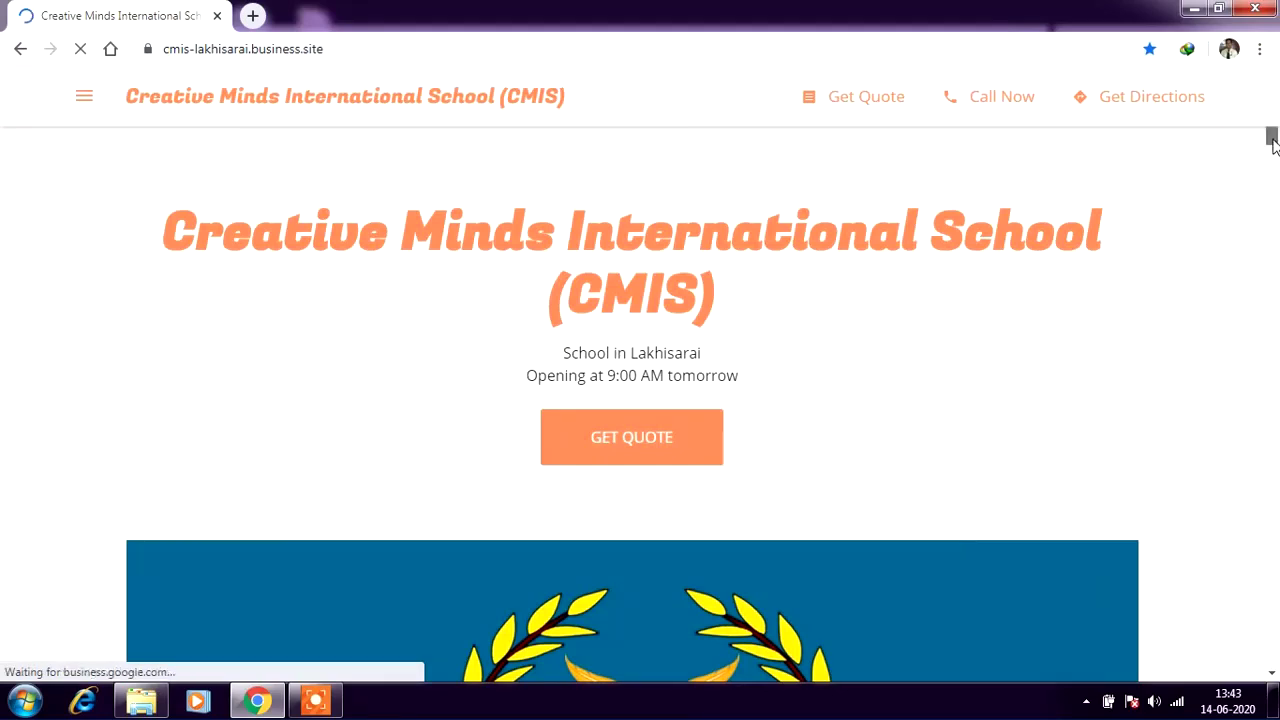
left_click_drag(1273, 145, 1273, 445)
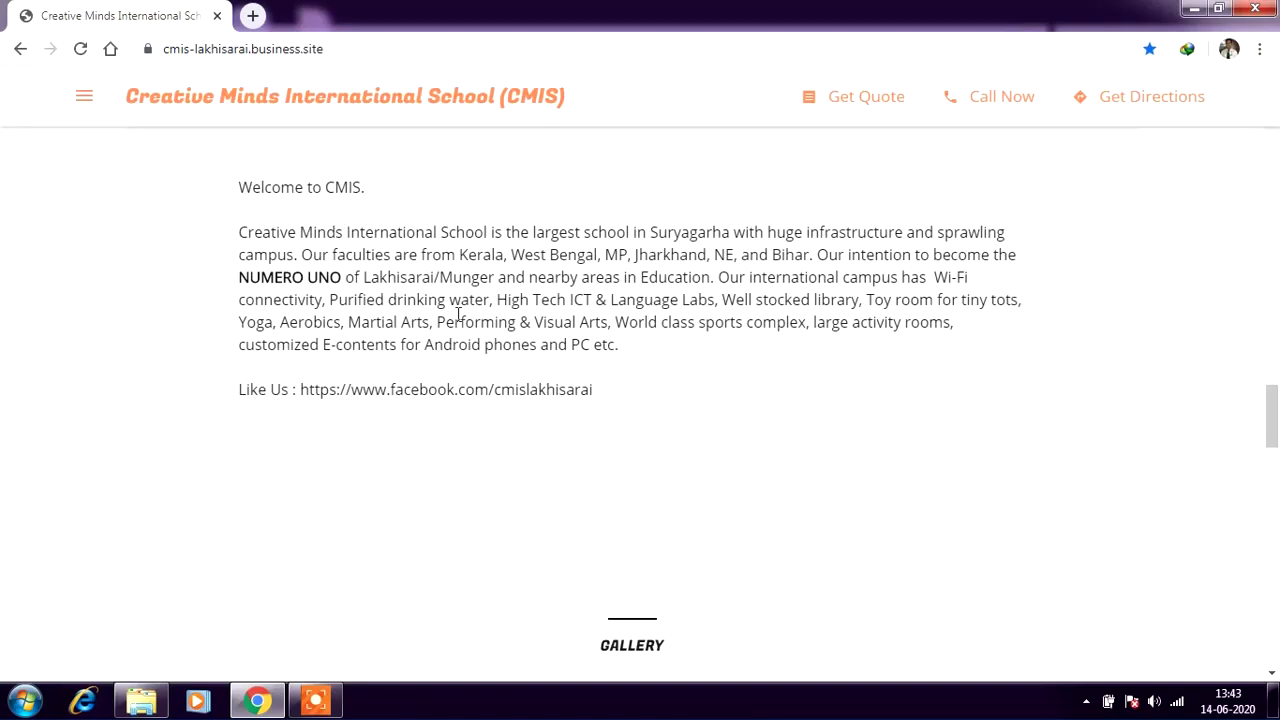
Capture the screen showing the school's welcome text, switch to Paint and paste the screenshot into a blank picture.
left_click(24, 700)
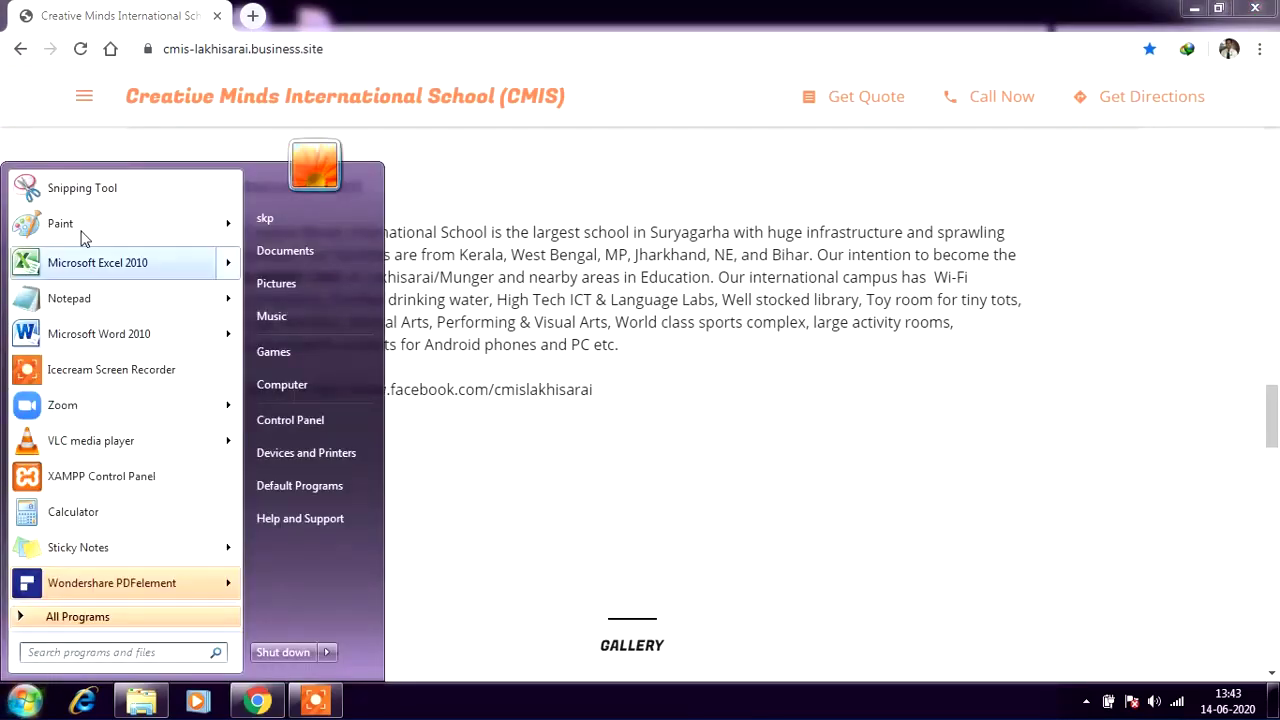
left_click(669, 479)
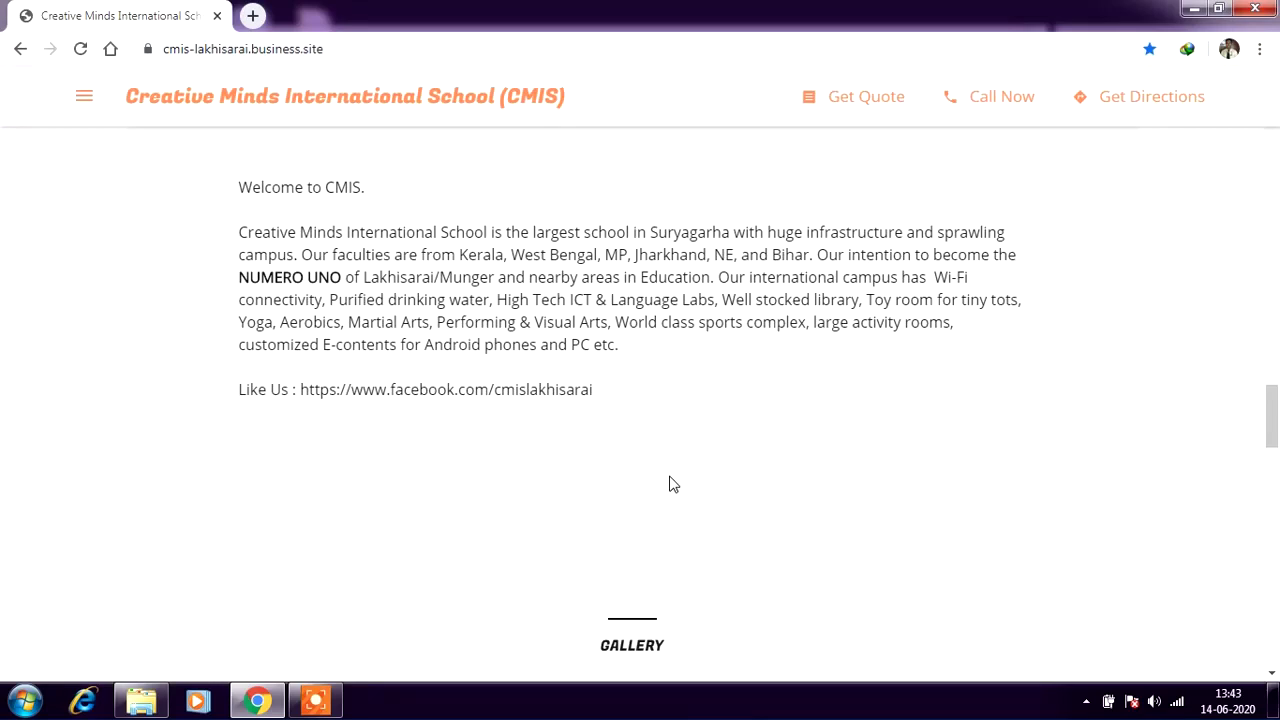
left_click(14, 708)
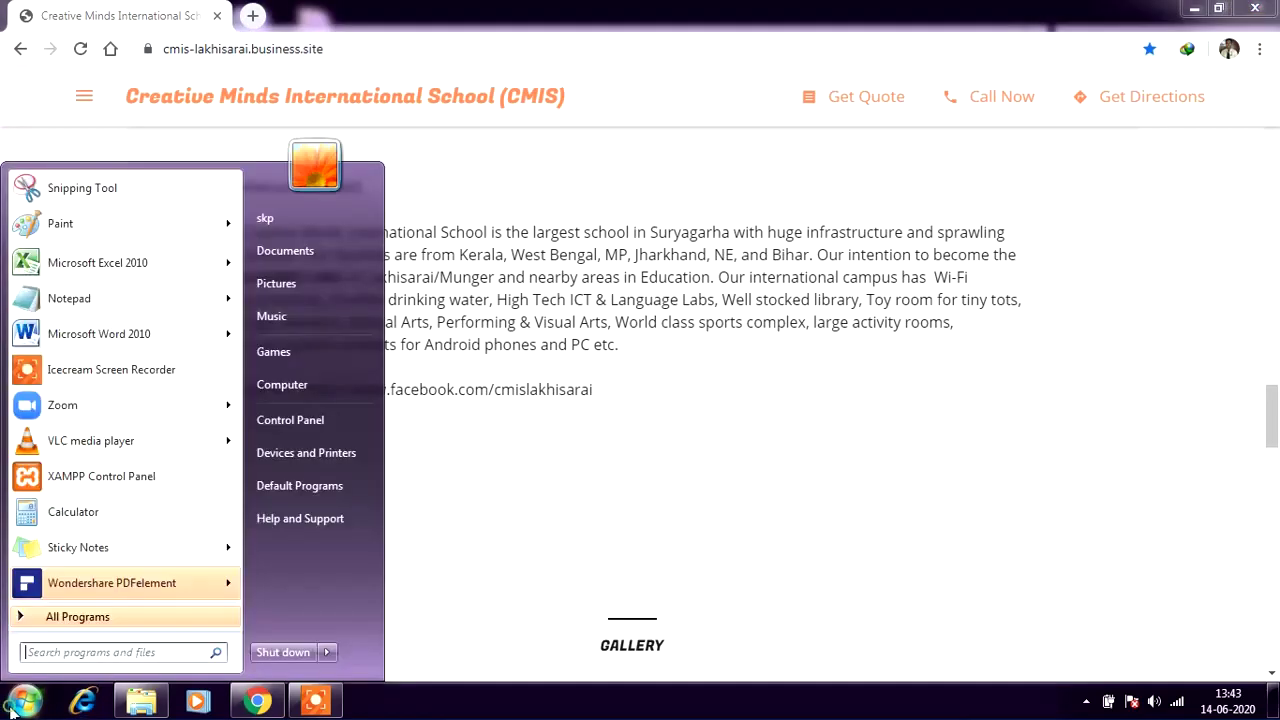
left_click(114, 226)
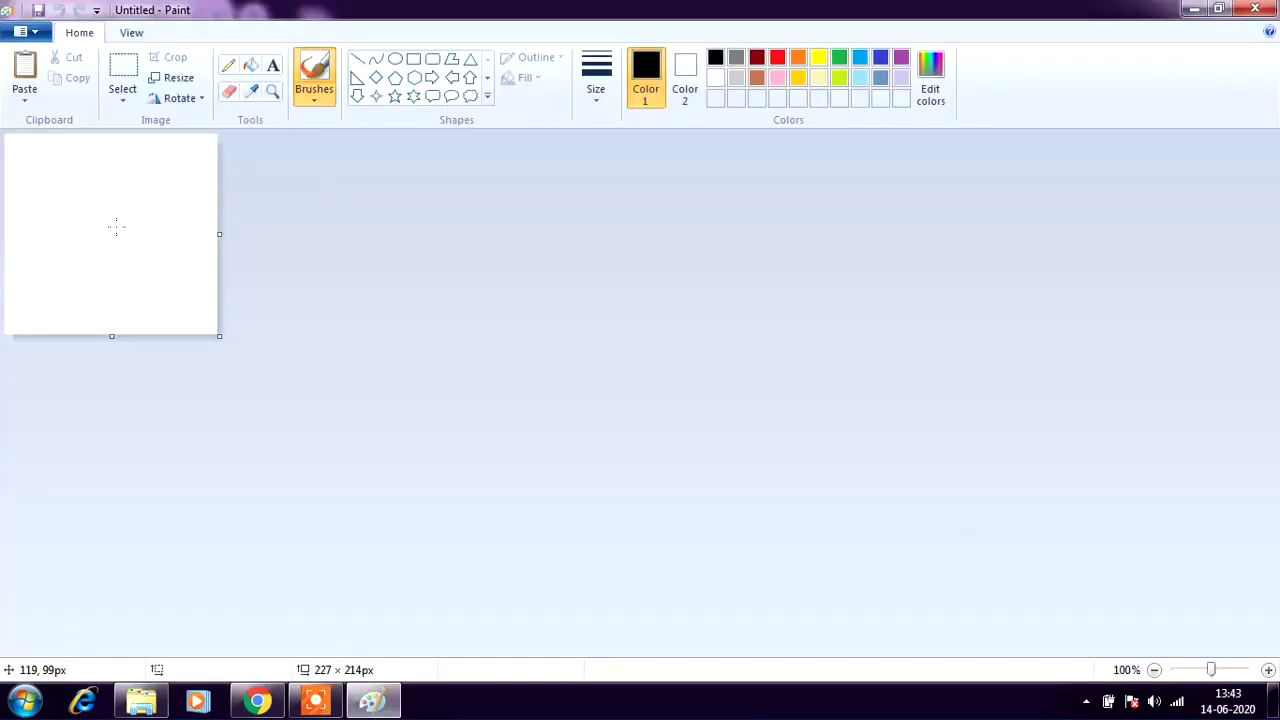
key("ctrl+v")
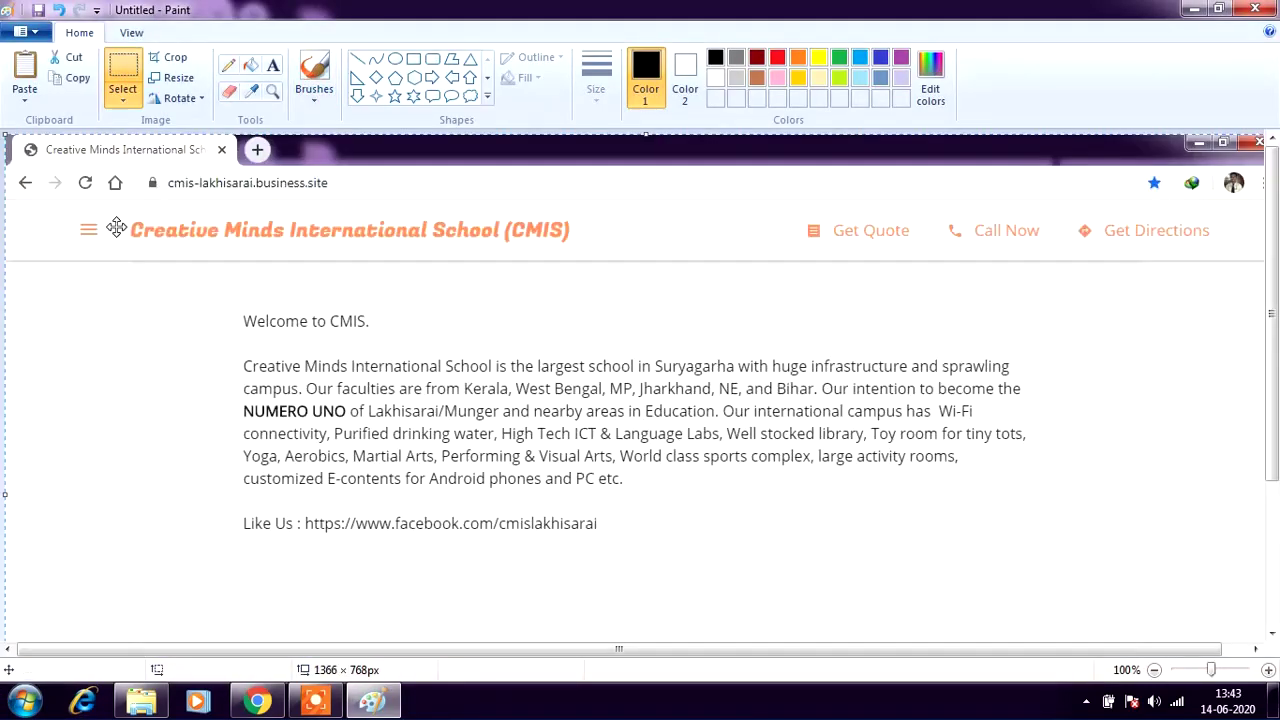
Crop the screenshot to the paragraph describing the school, about 865 × 149 px.
left_click(170, 55)
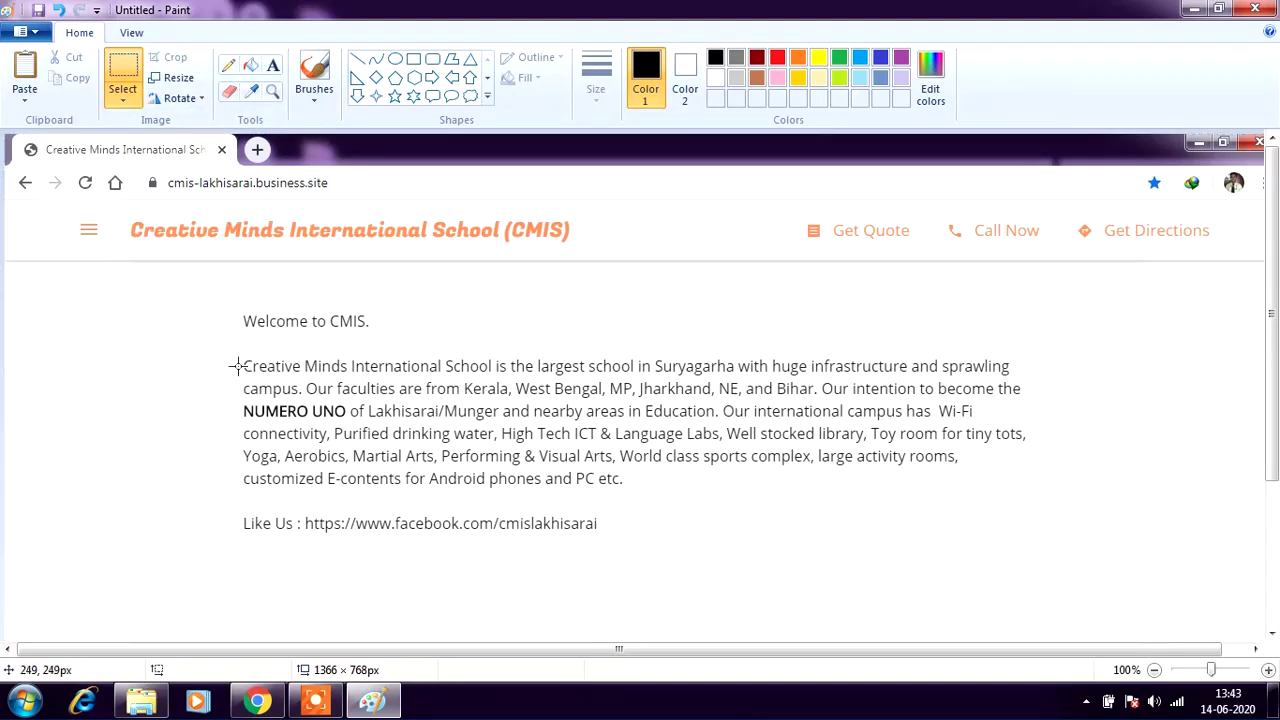
mouse_move(238, 358)
left_mouse_down()
mouse_move(377, 466)
mouse_move(656, 462)
mouse_move(1047, 497)
left_mouse_up()
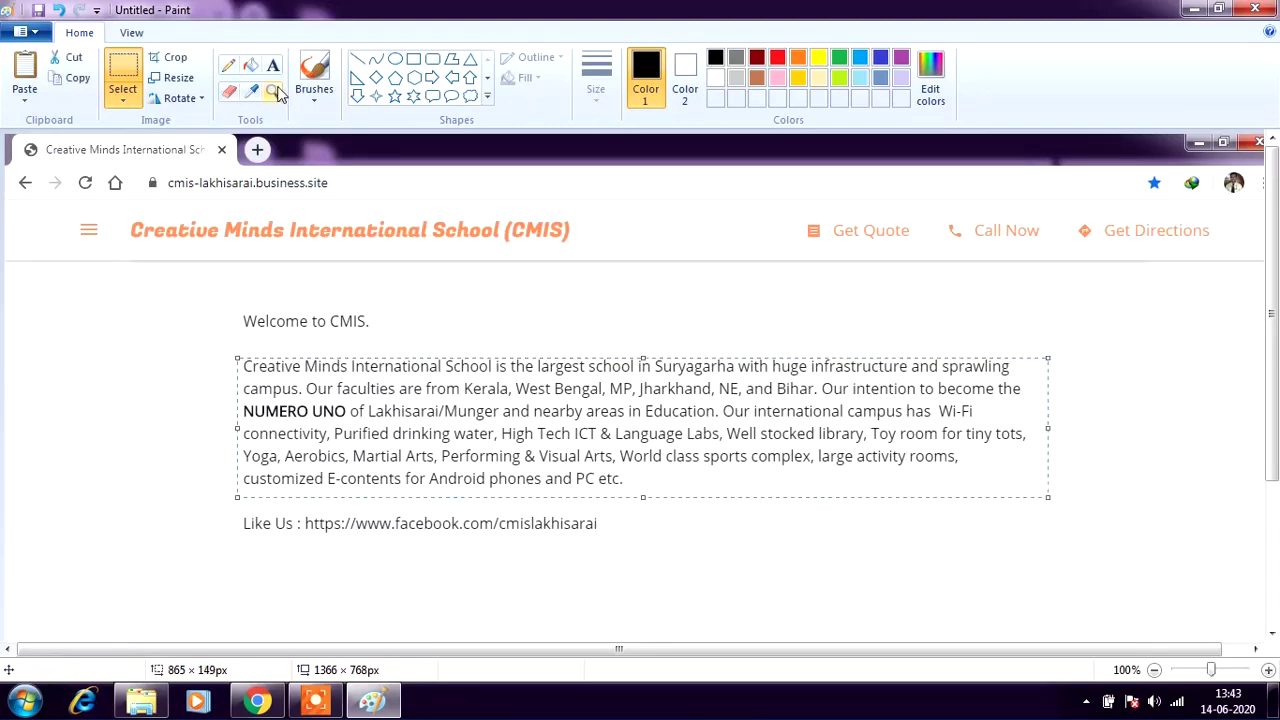
left_click(176, 59)
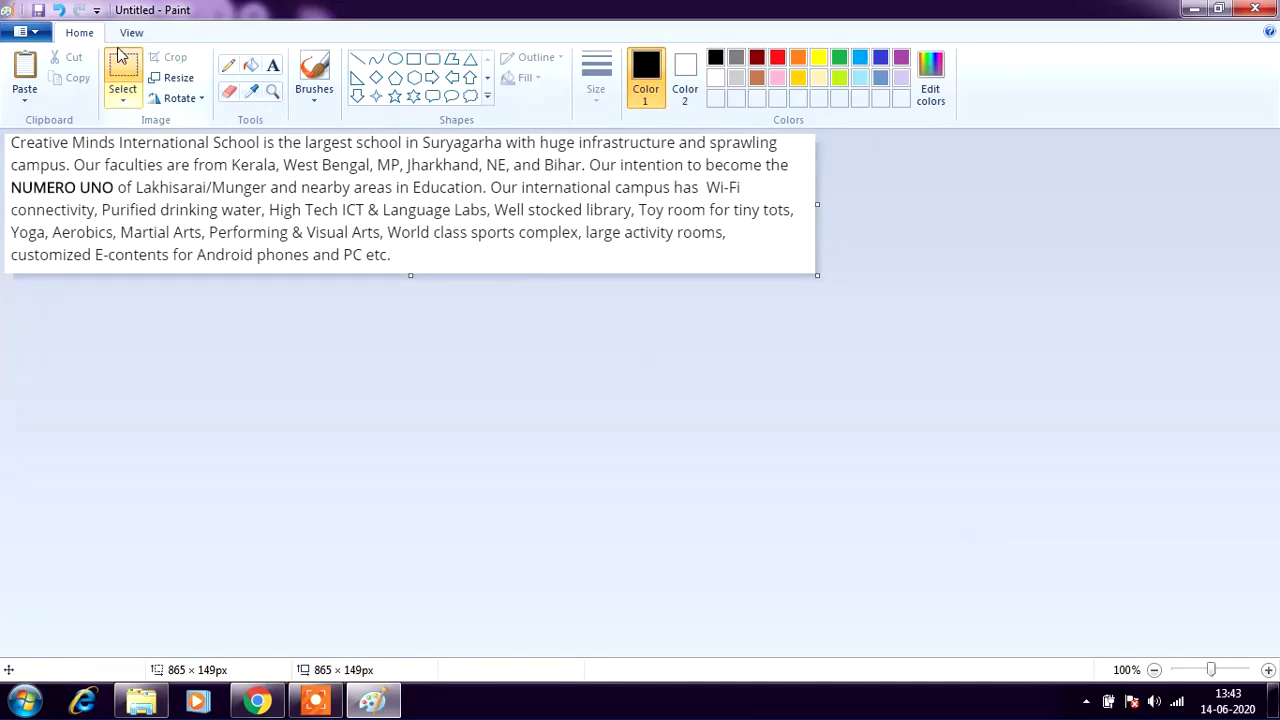
Save the cropped picture to the Desktop as a JPEG file named cmis.
left_click(40, 35)
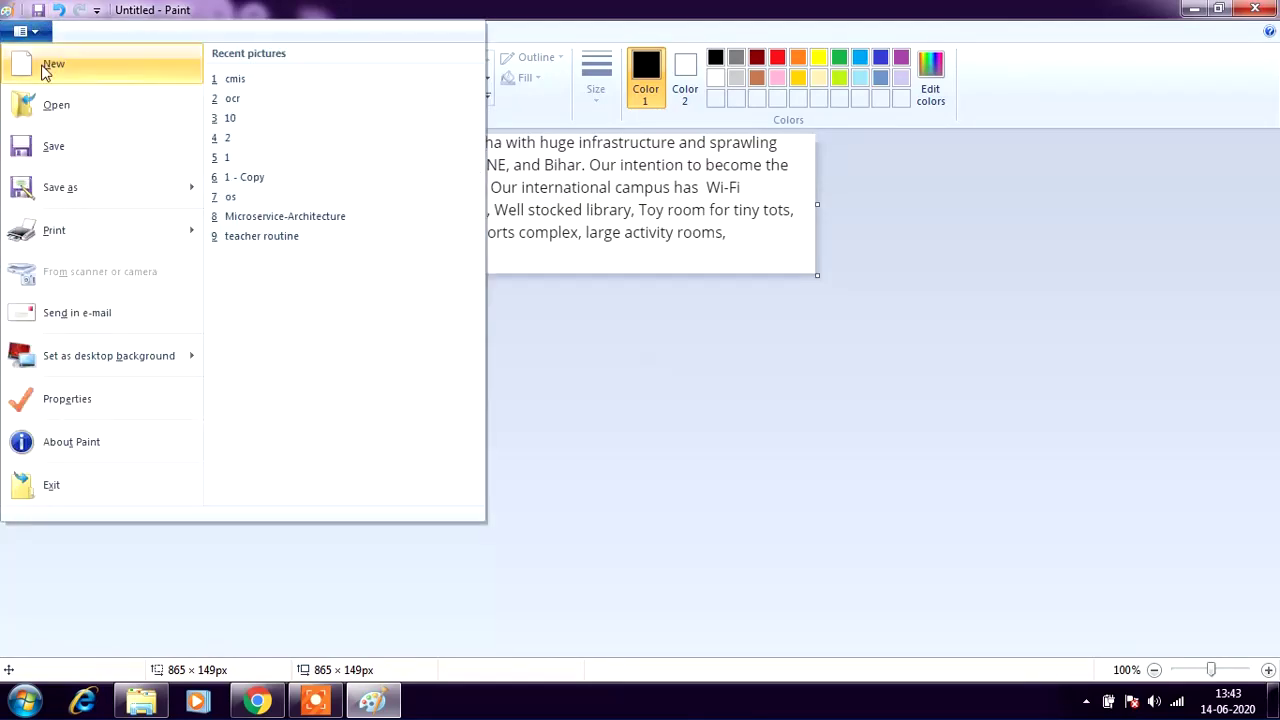
left_click(72, 200)
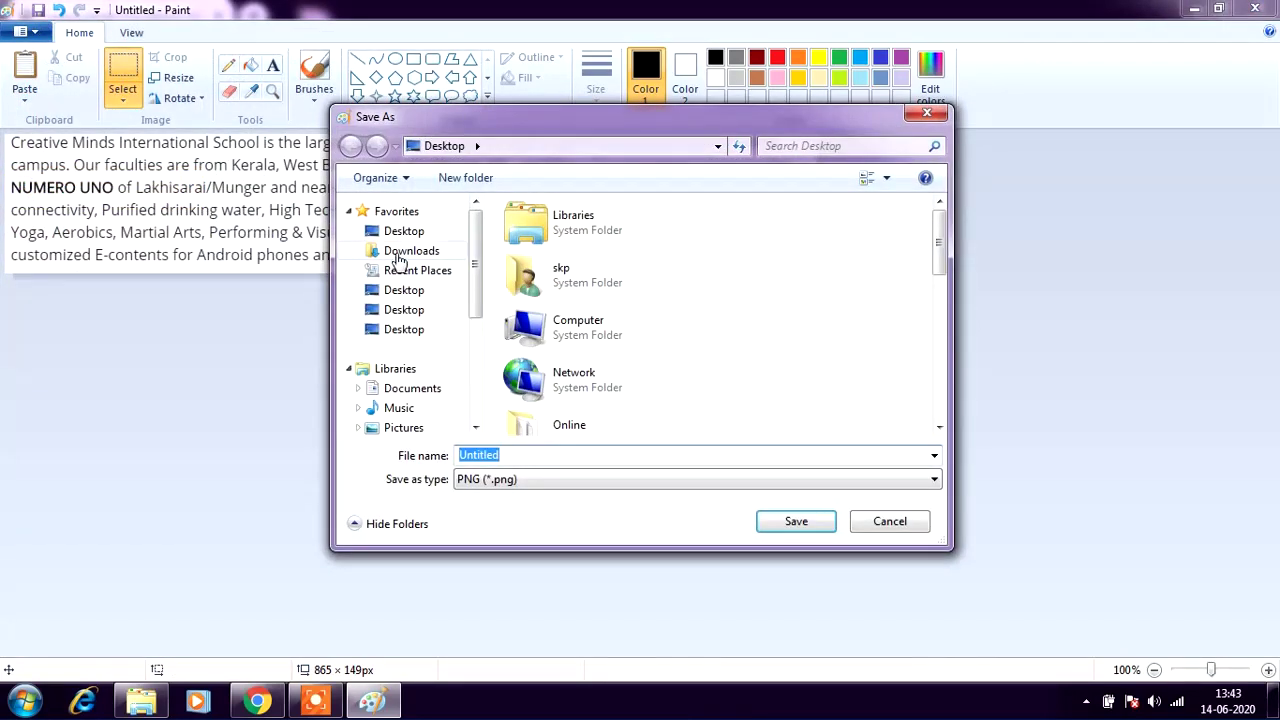
left_click(404, 231)
left_click(527, 454)
type("cmis")
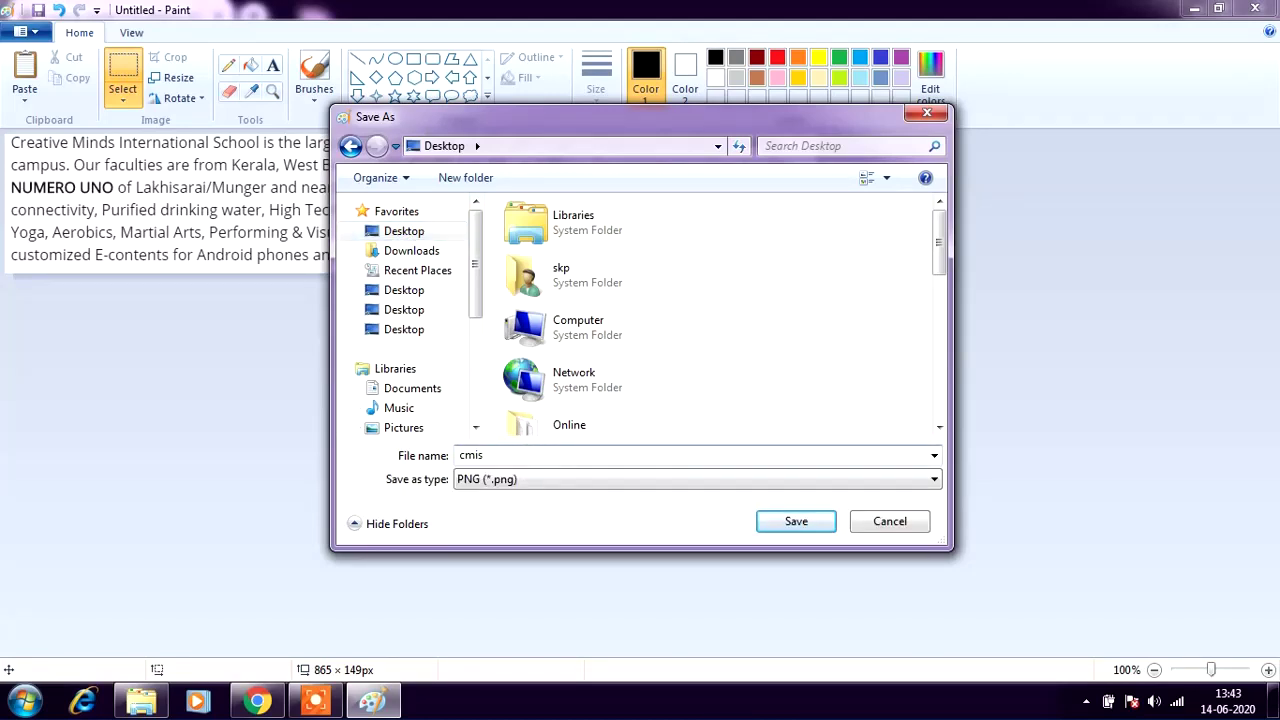
left_click(588, 483)
key("Up")
key("Up")
key("Up")
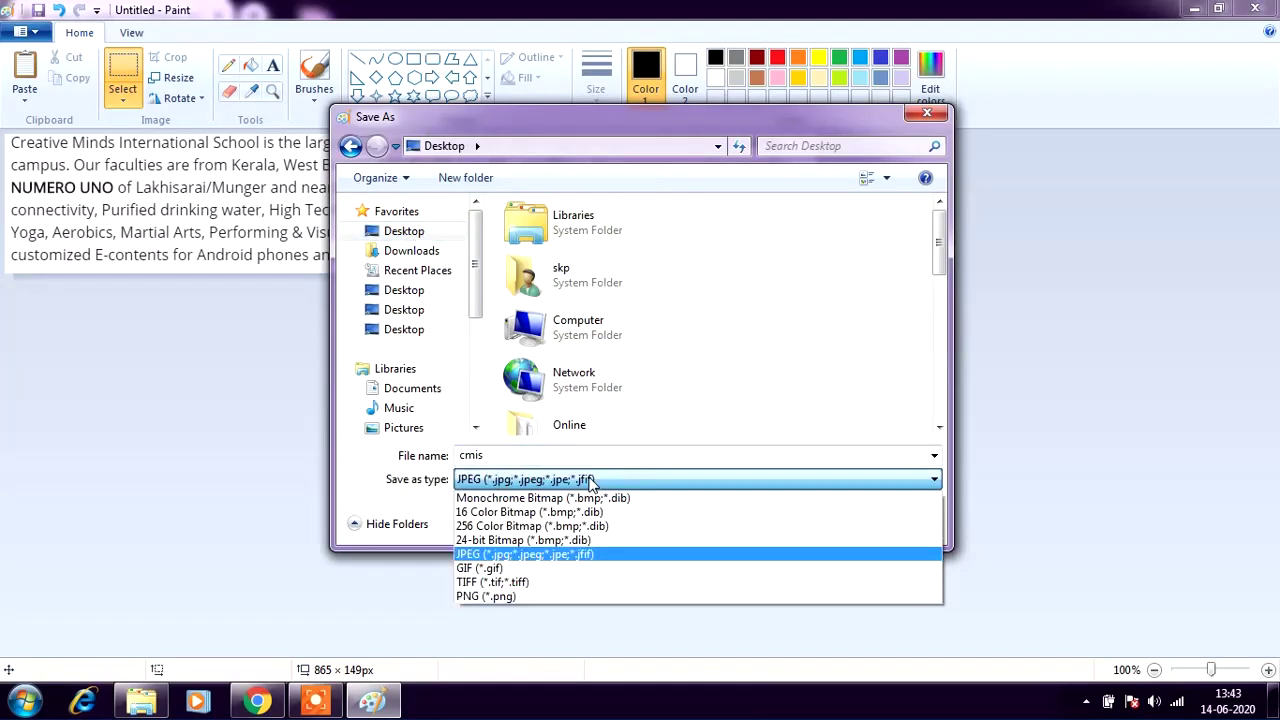
left_click(590, 481)
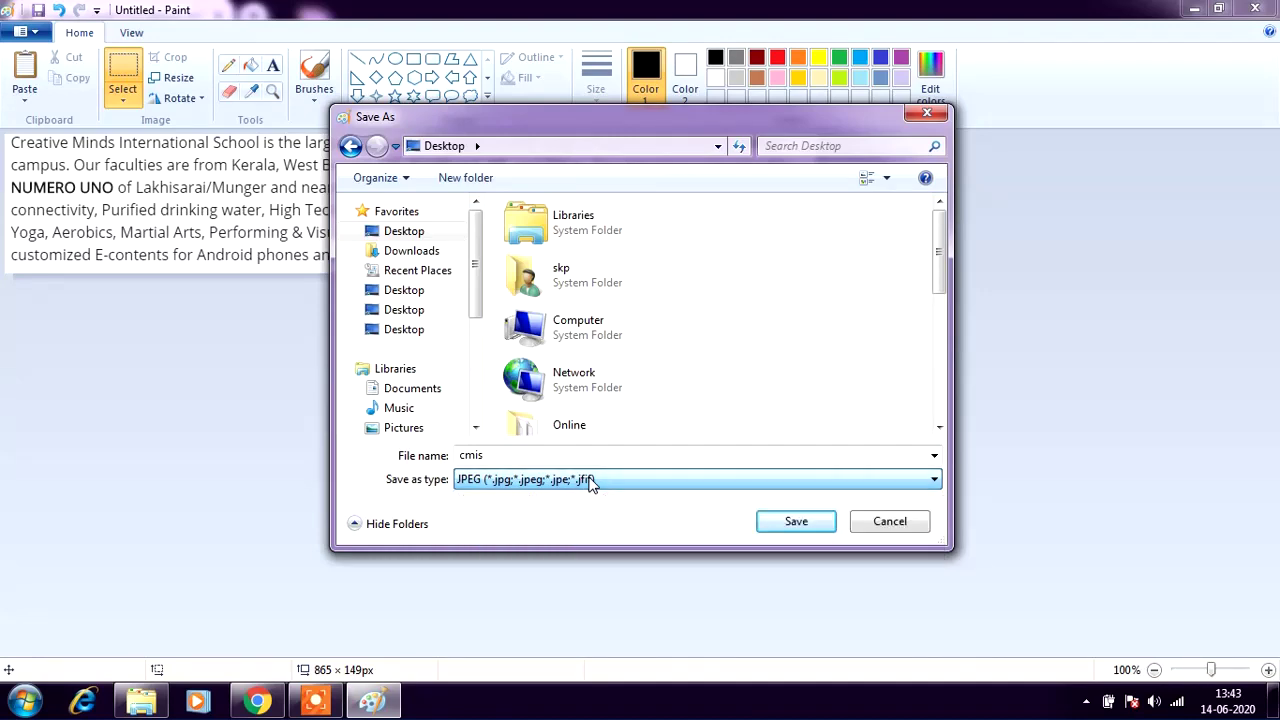
left_click(812, 530)
Close Paint, Chrome and the Online 15-06-2020 folder, and open the cmis image from the desktop in Windows Photo Viewer.
left_click(1262, 9)
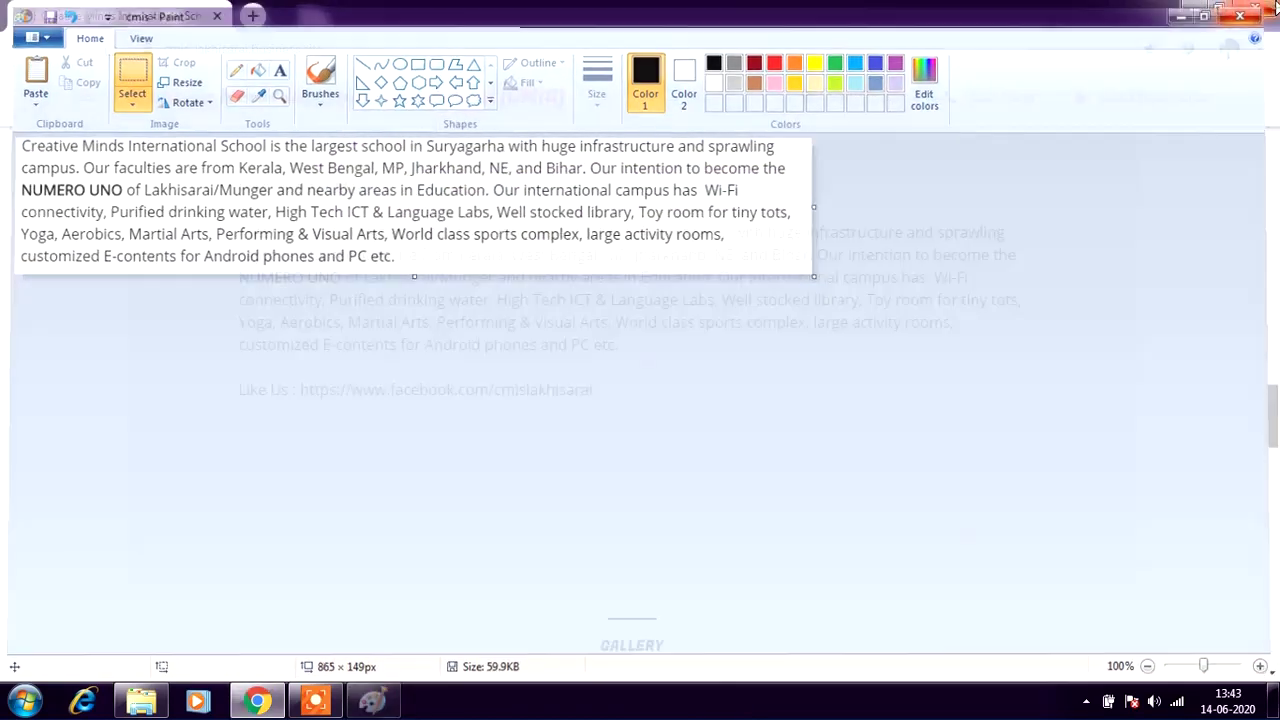
left_click(1274, 9)
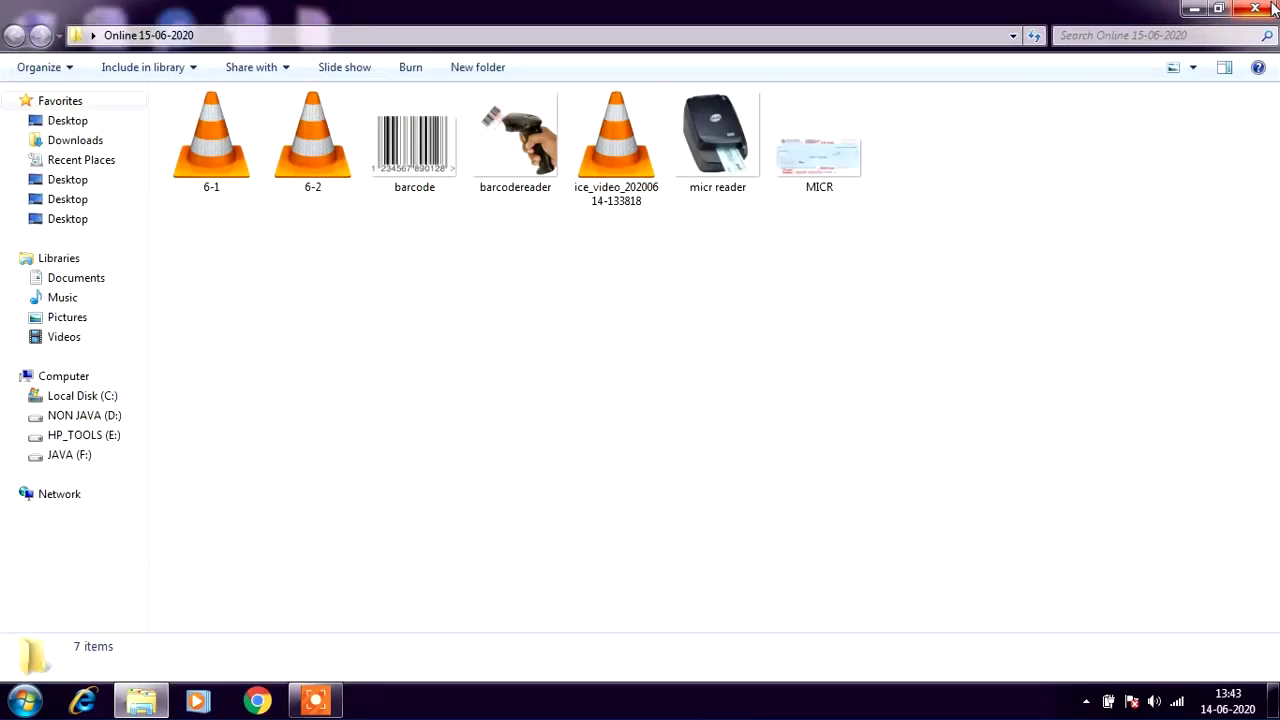
left_click(1274, 9)
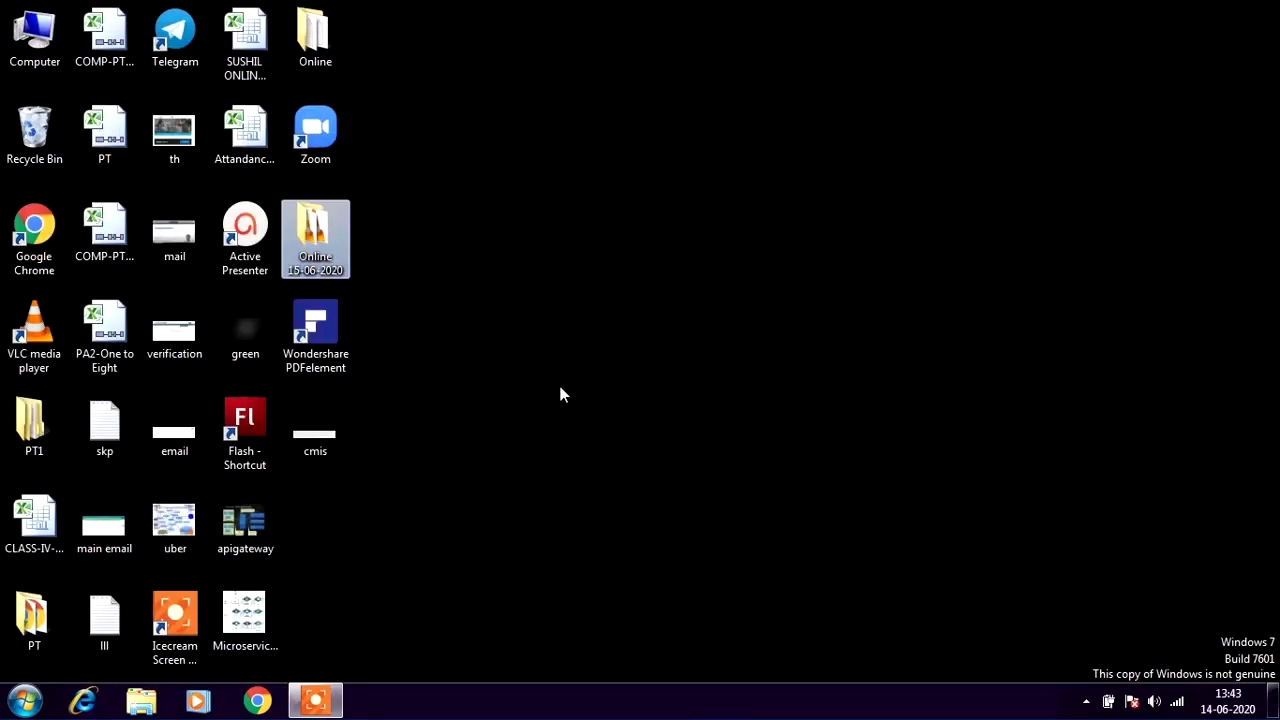
left_click(316, 445)
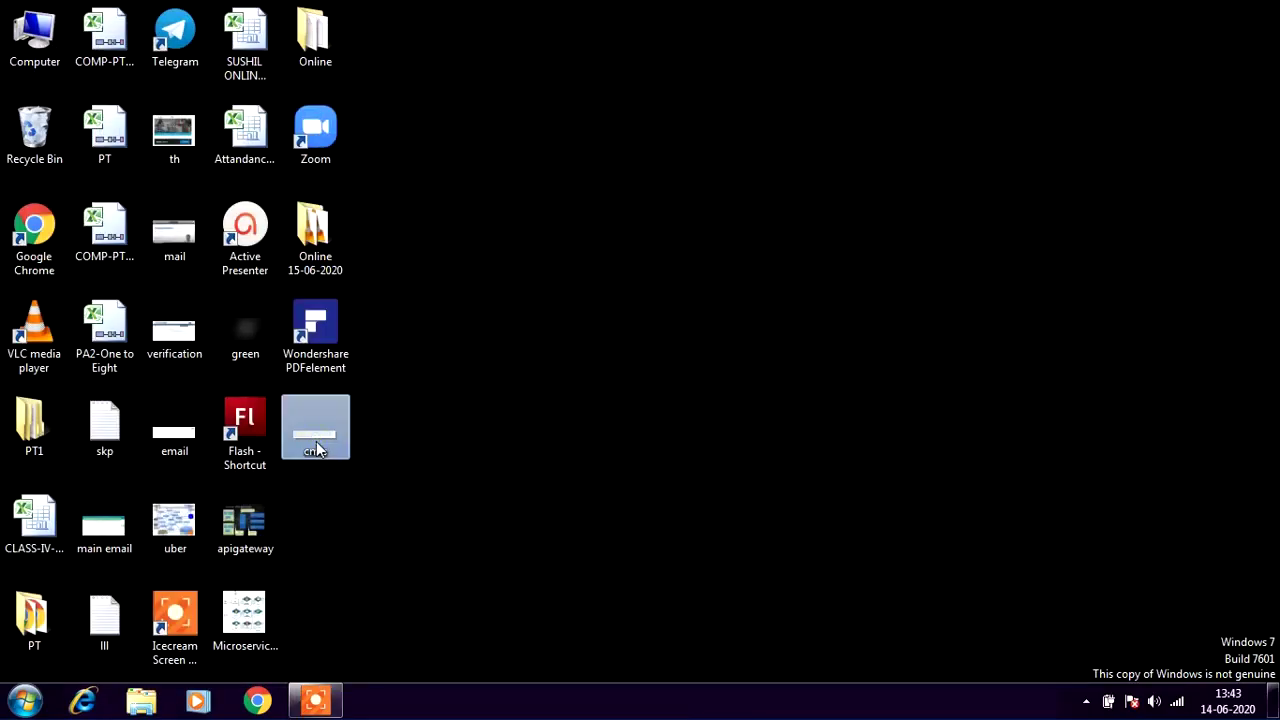
double_click(316, 445)
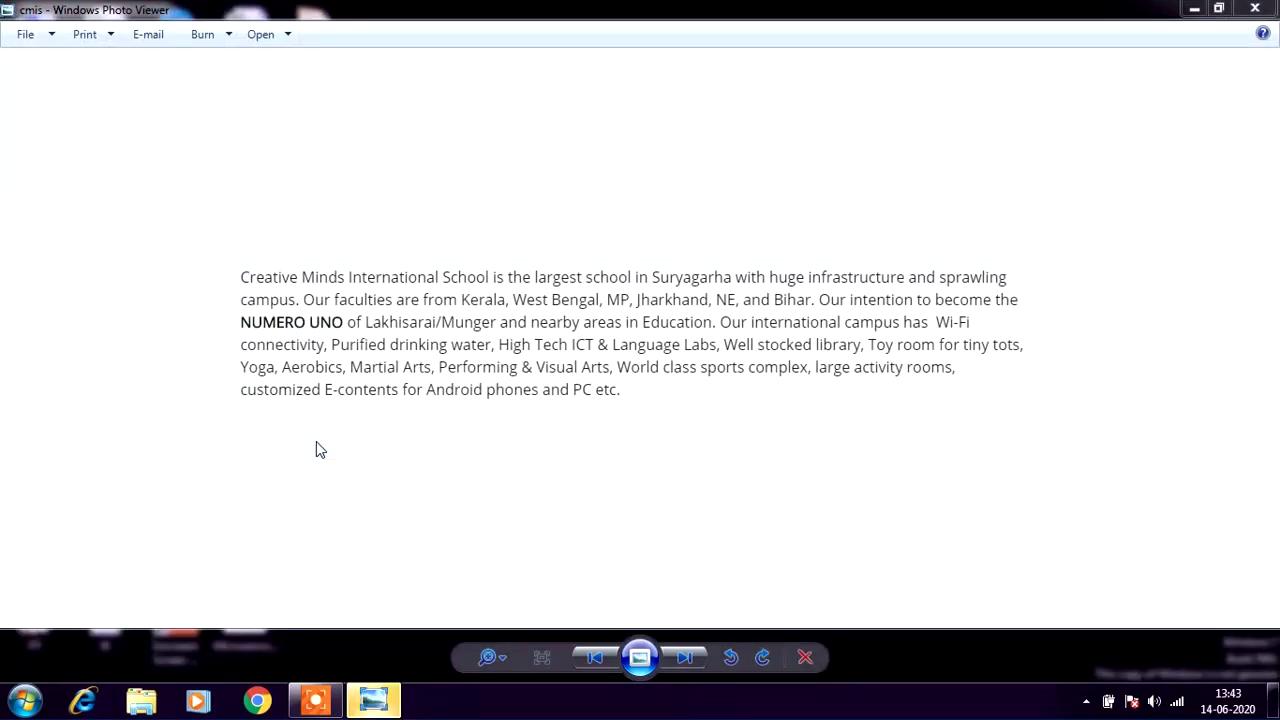